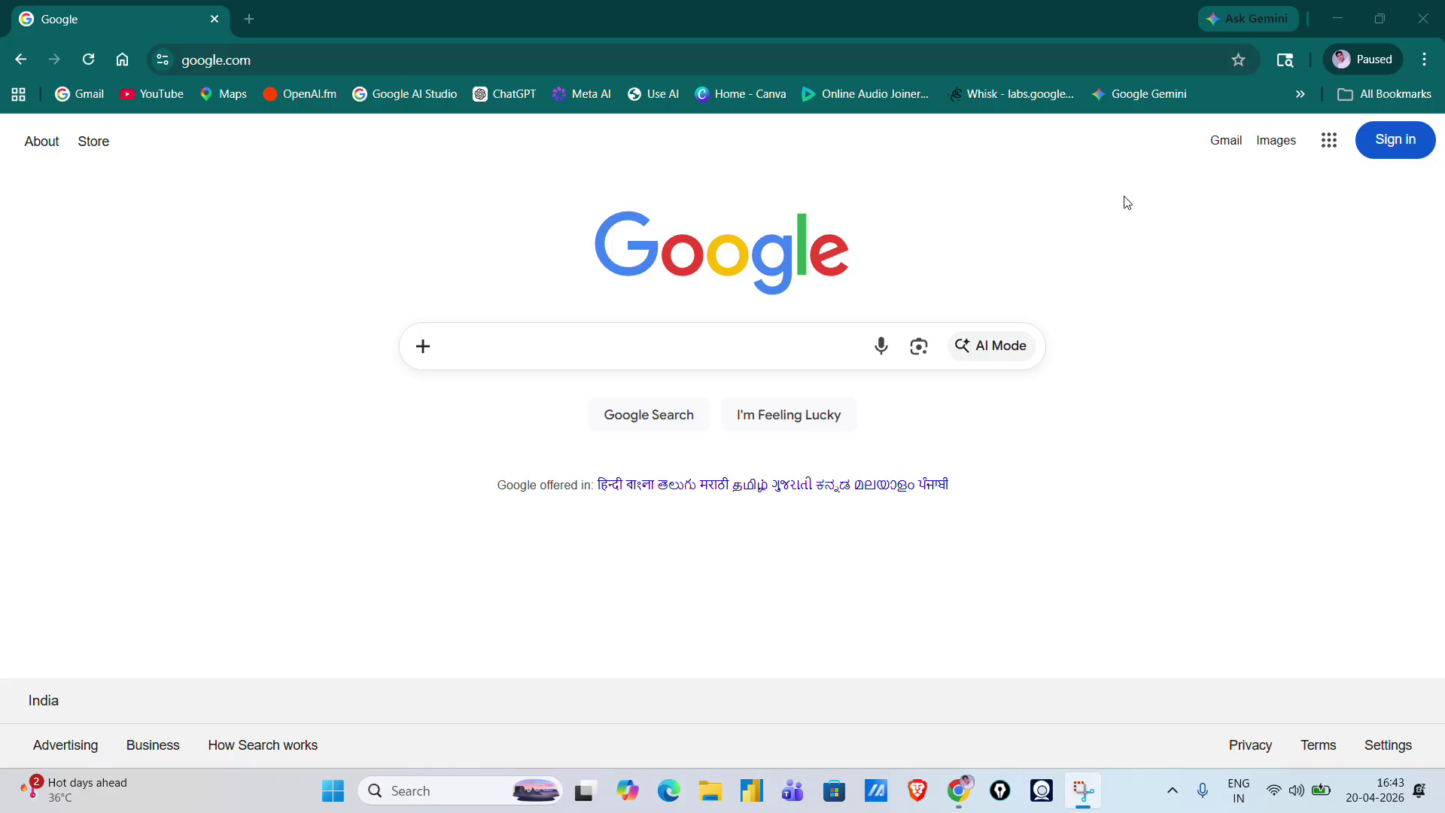
- Search Google for CENSUS INDIA
click(493, 341)
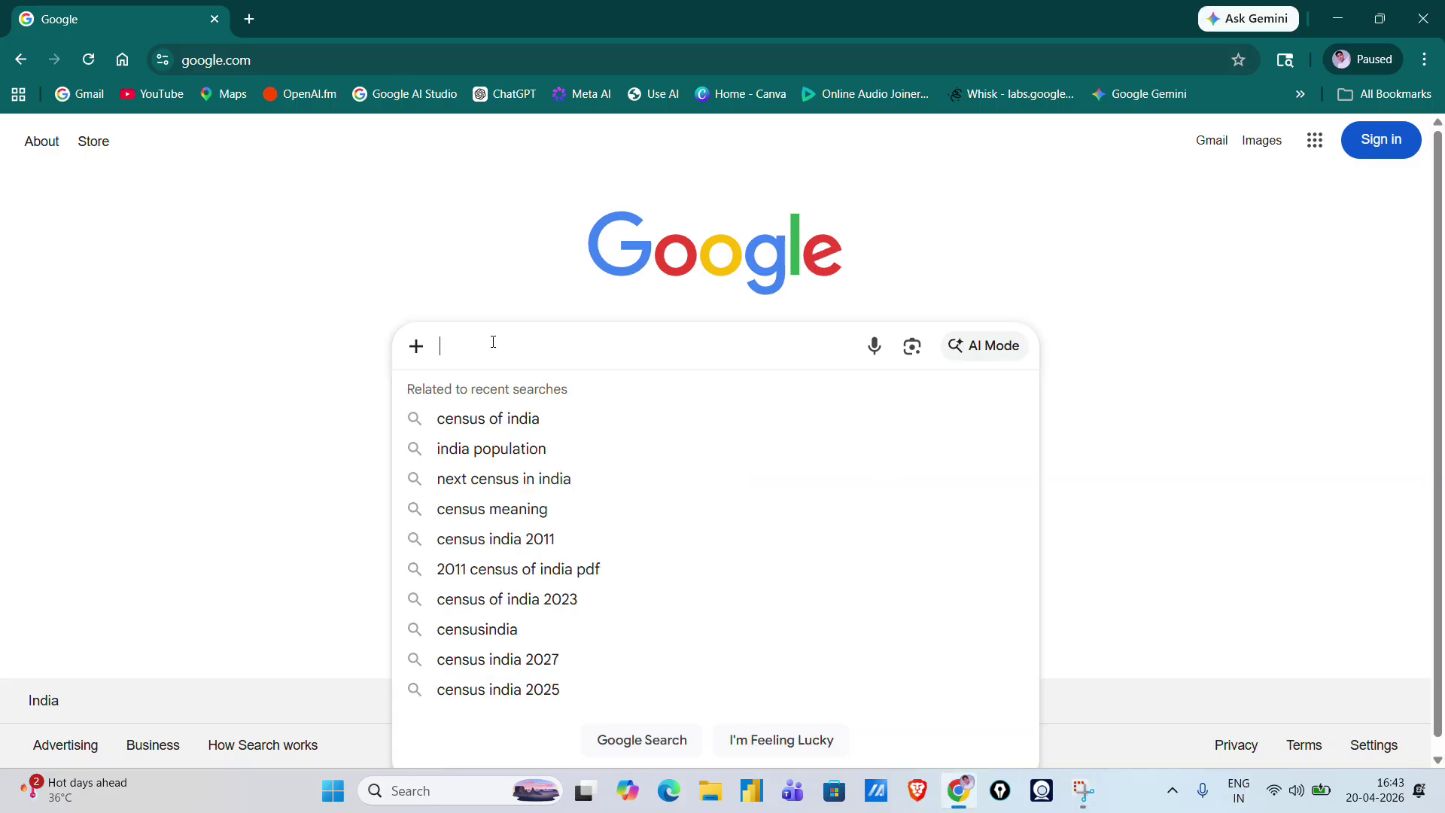
text(E)
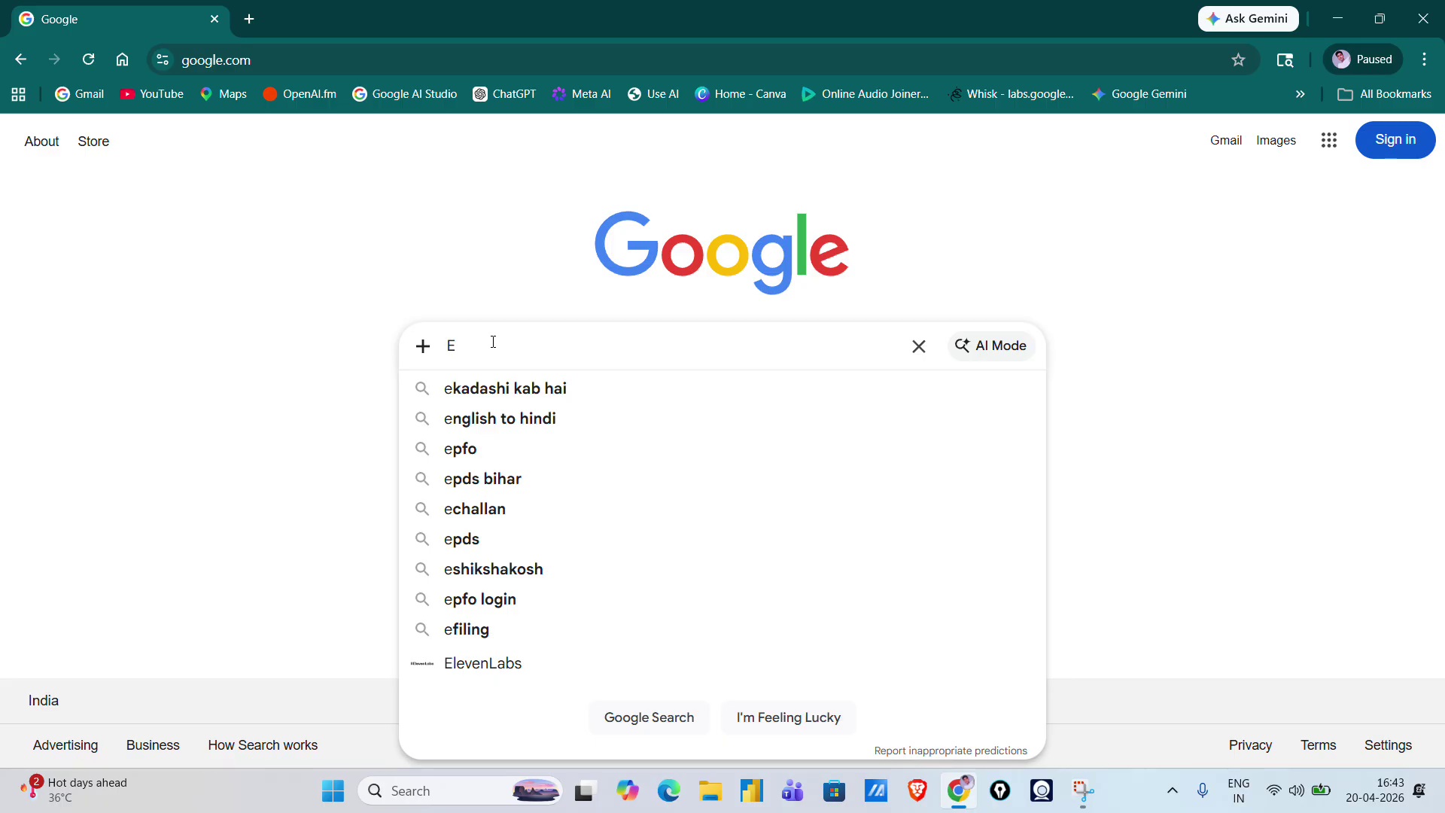
key(BackSpace)
text(CENSUS)
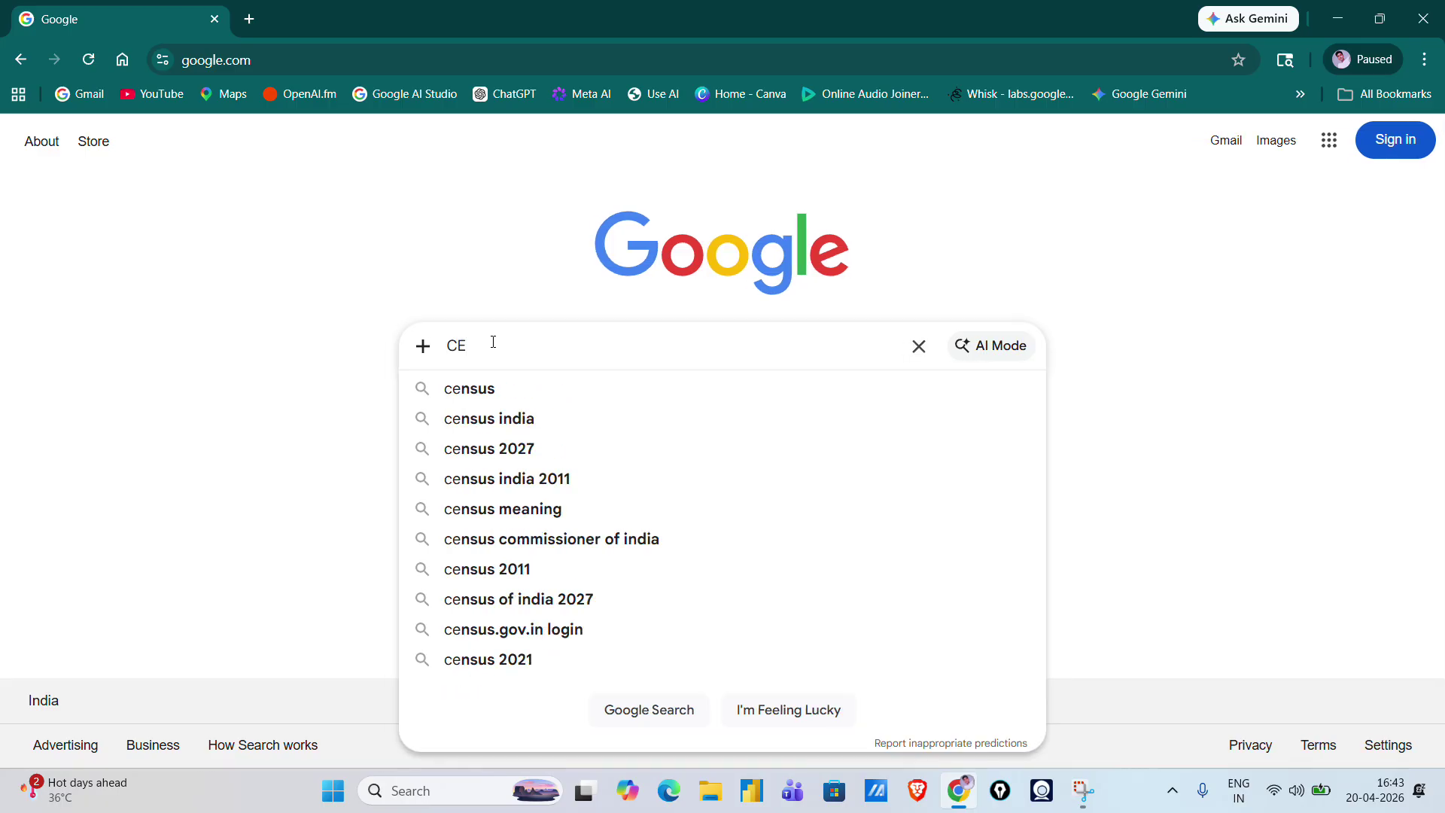
text( INDIA)
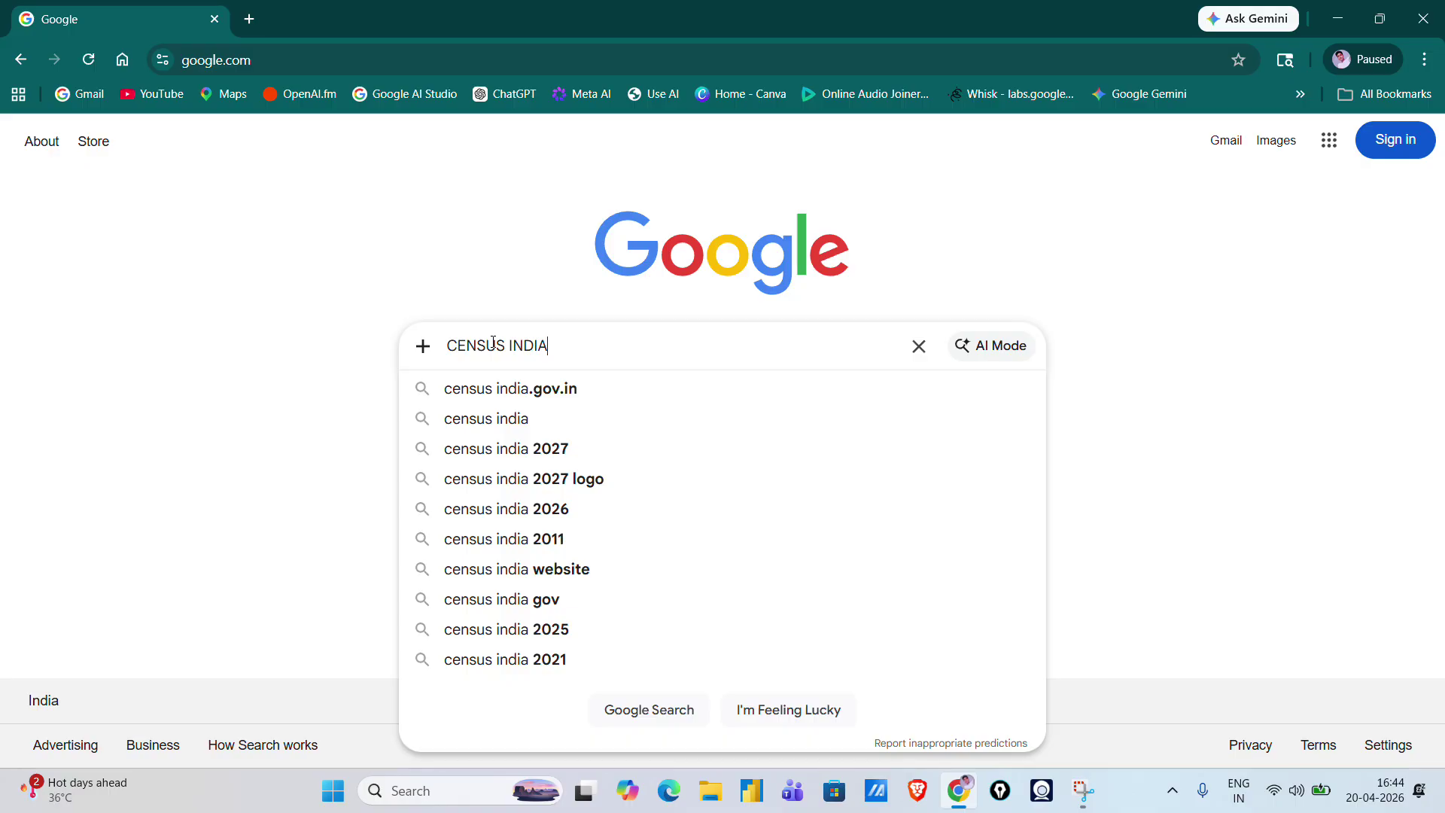
key(Return)
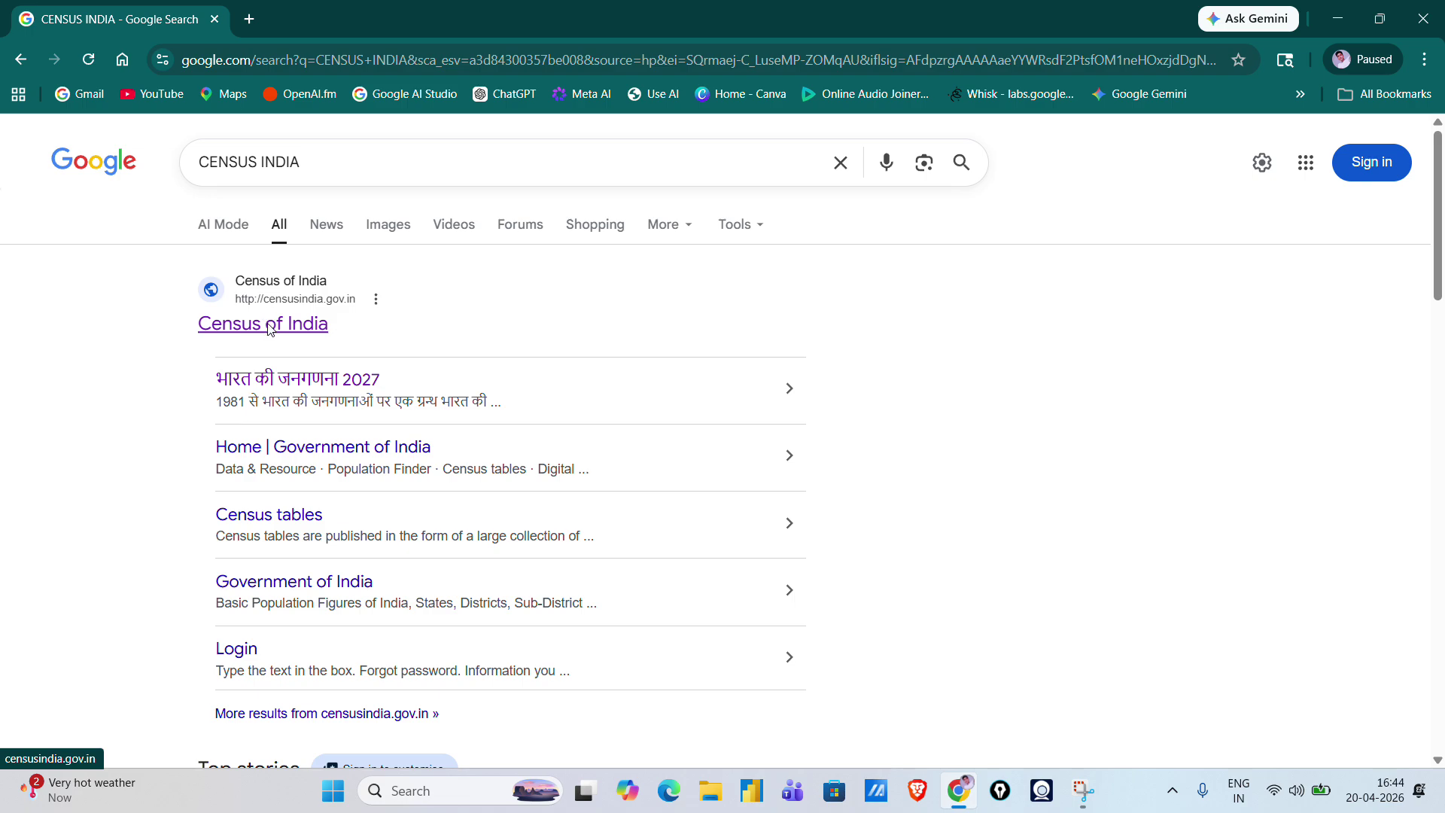
- Open the Census of India site and follow its स्व-गणना self-enumeration link
click(269, 326)
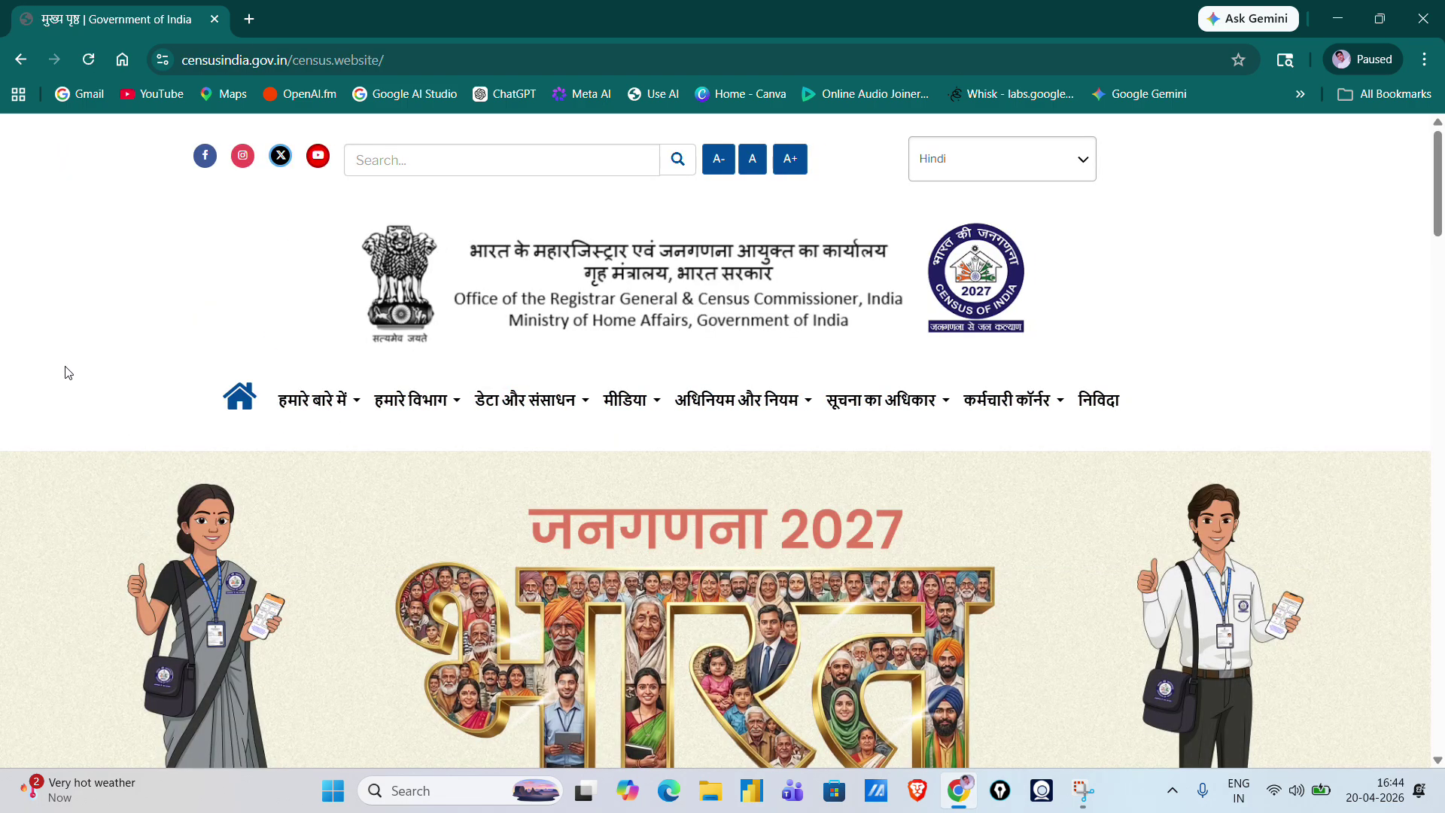
scroll(68, 372, down, 1)
scroll(64, 372, down, 3)
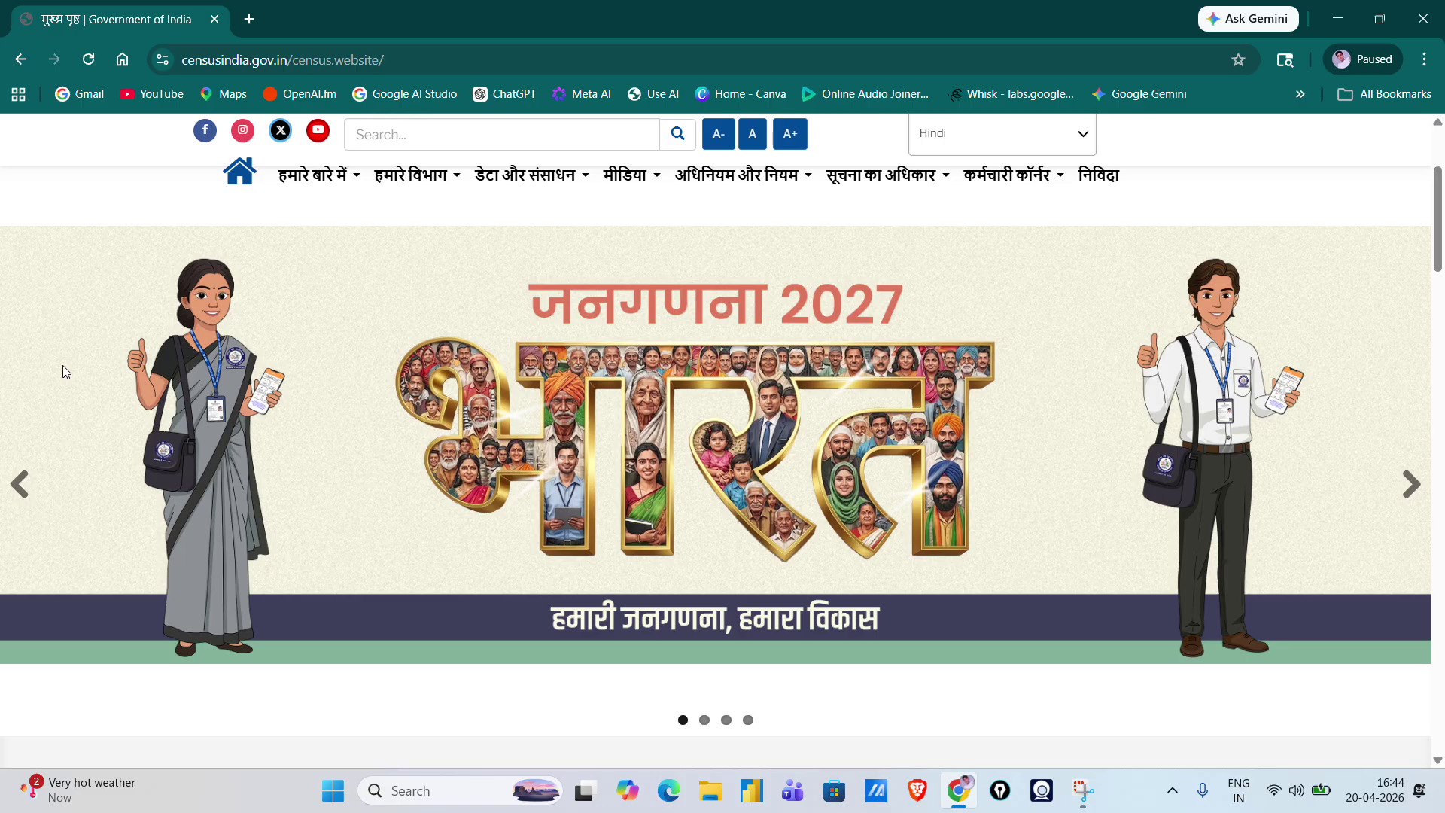
scroll(64, 371, down, 8)
scroll(67, 372, down, 10)
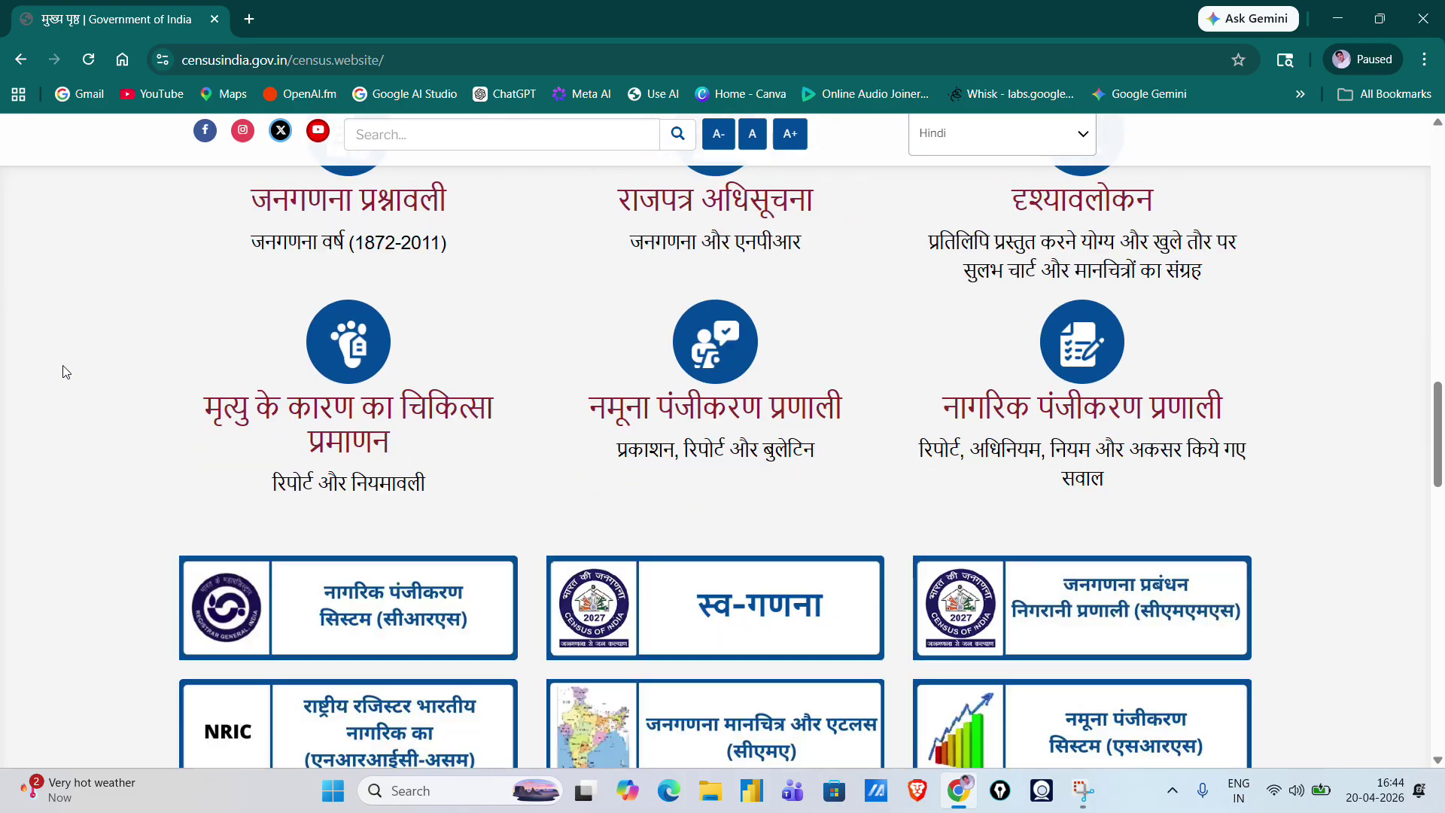
scroll(71, 391, down, 1)
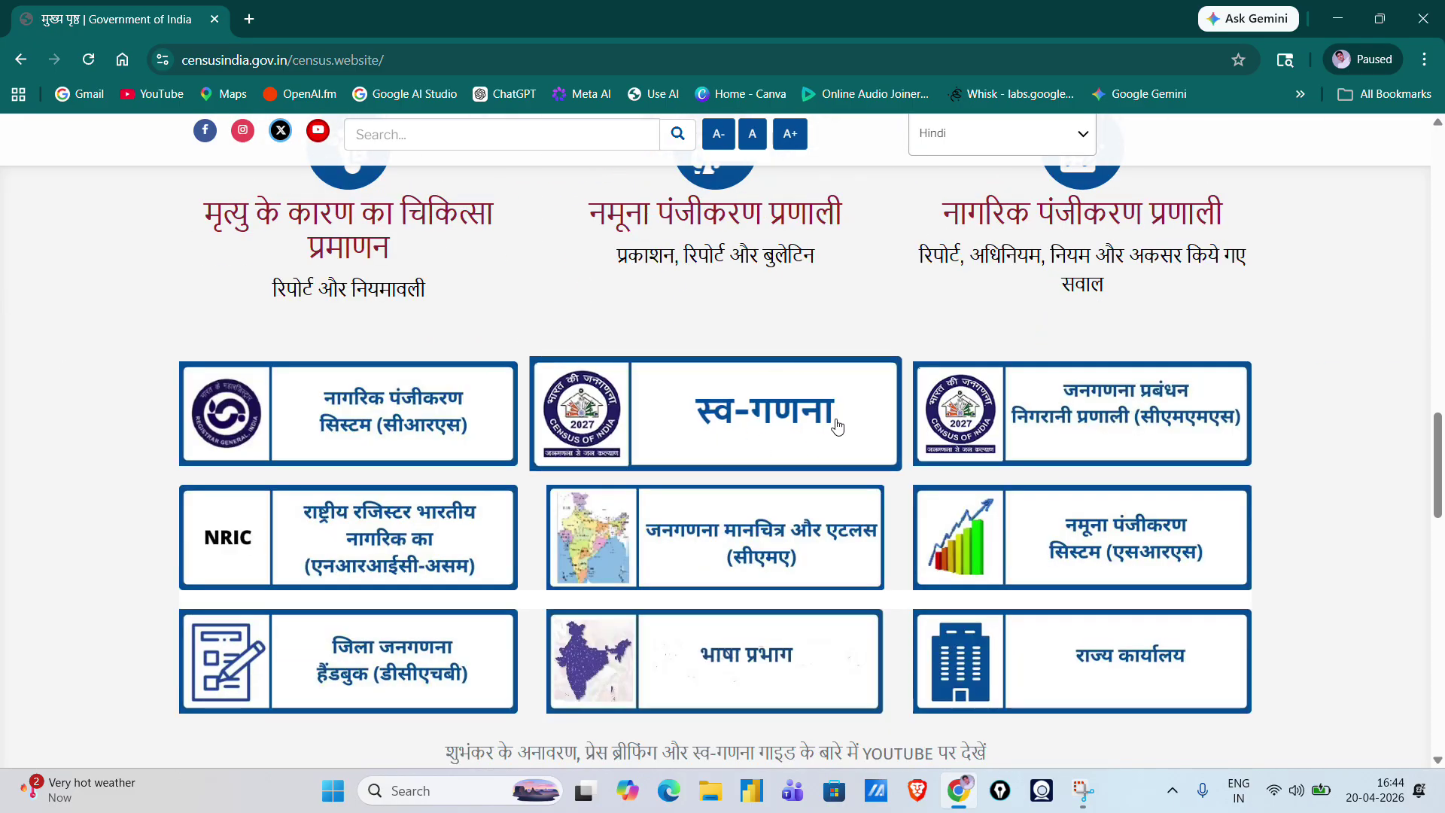
click(769, 416)
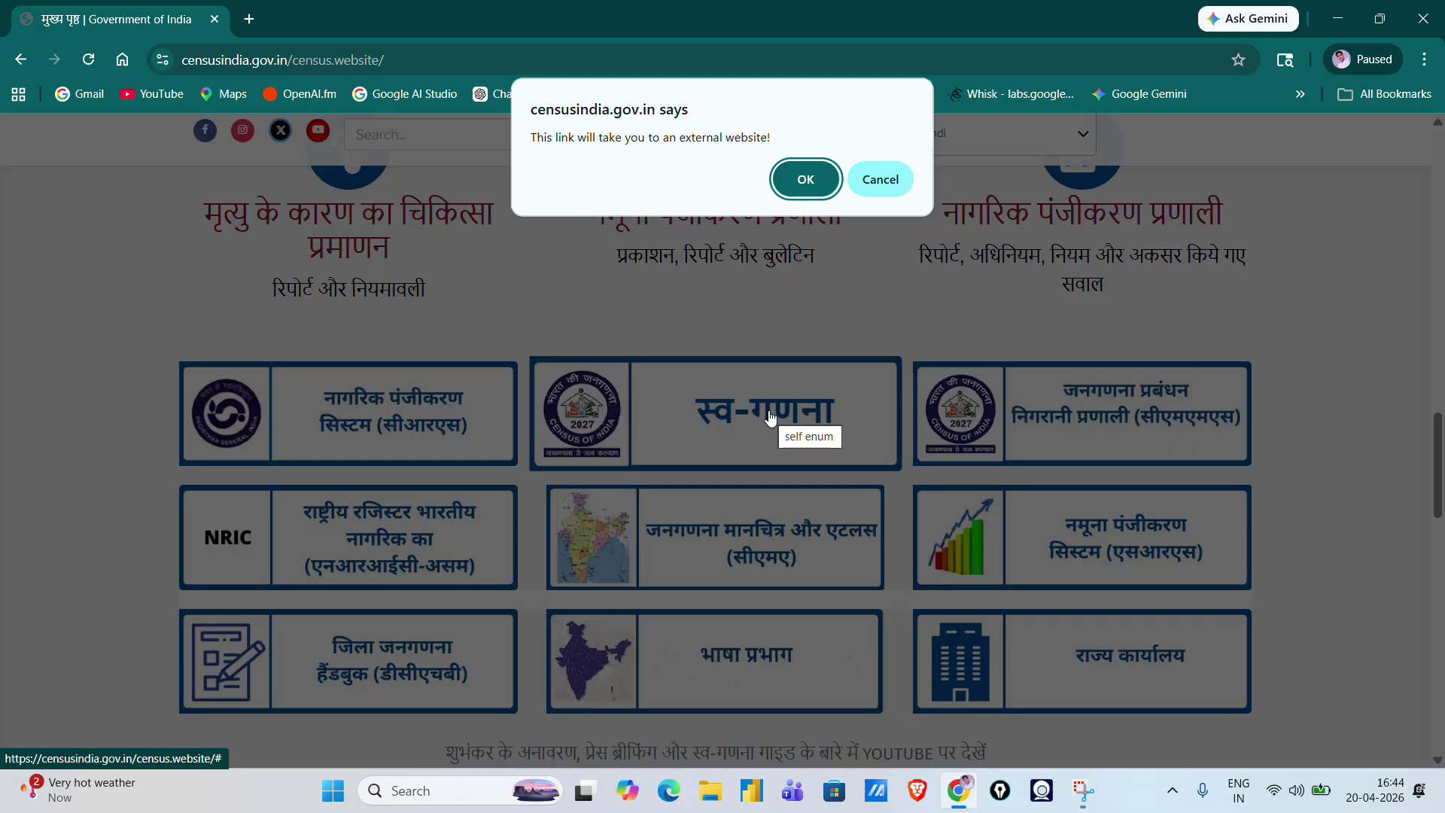
- Continue to the SE Portal, select Bihar as the State/UT and enter the captcha
click(807, 182)
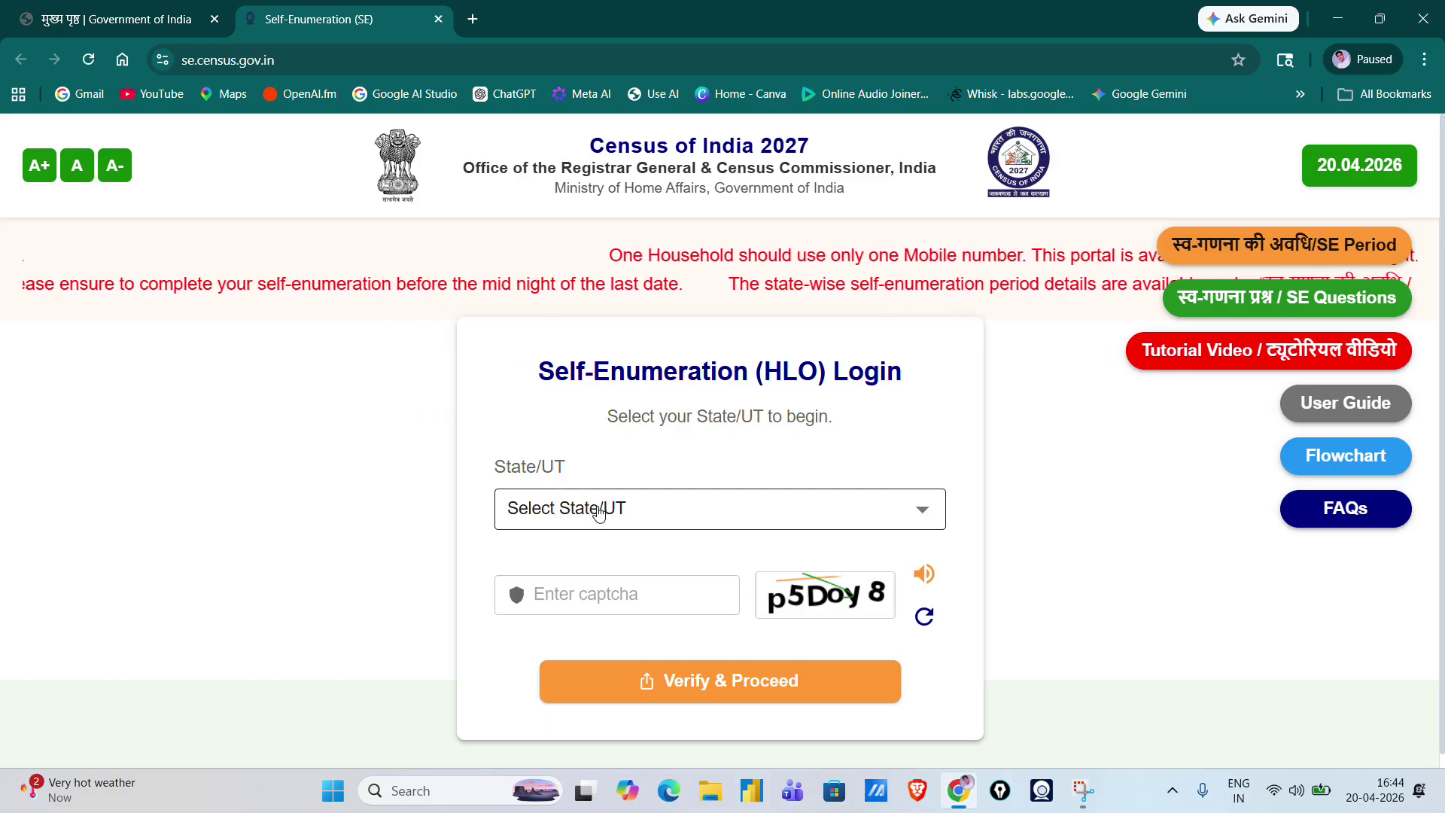
click(599, 511)
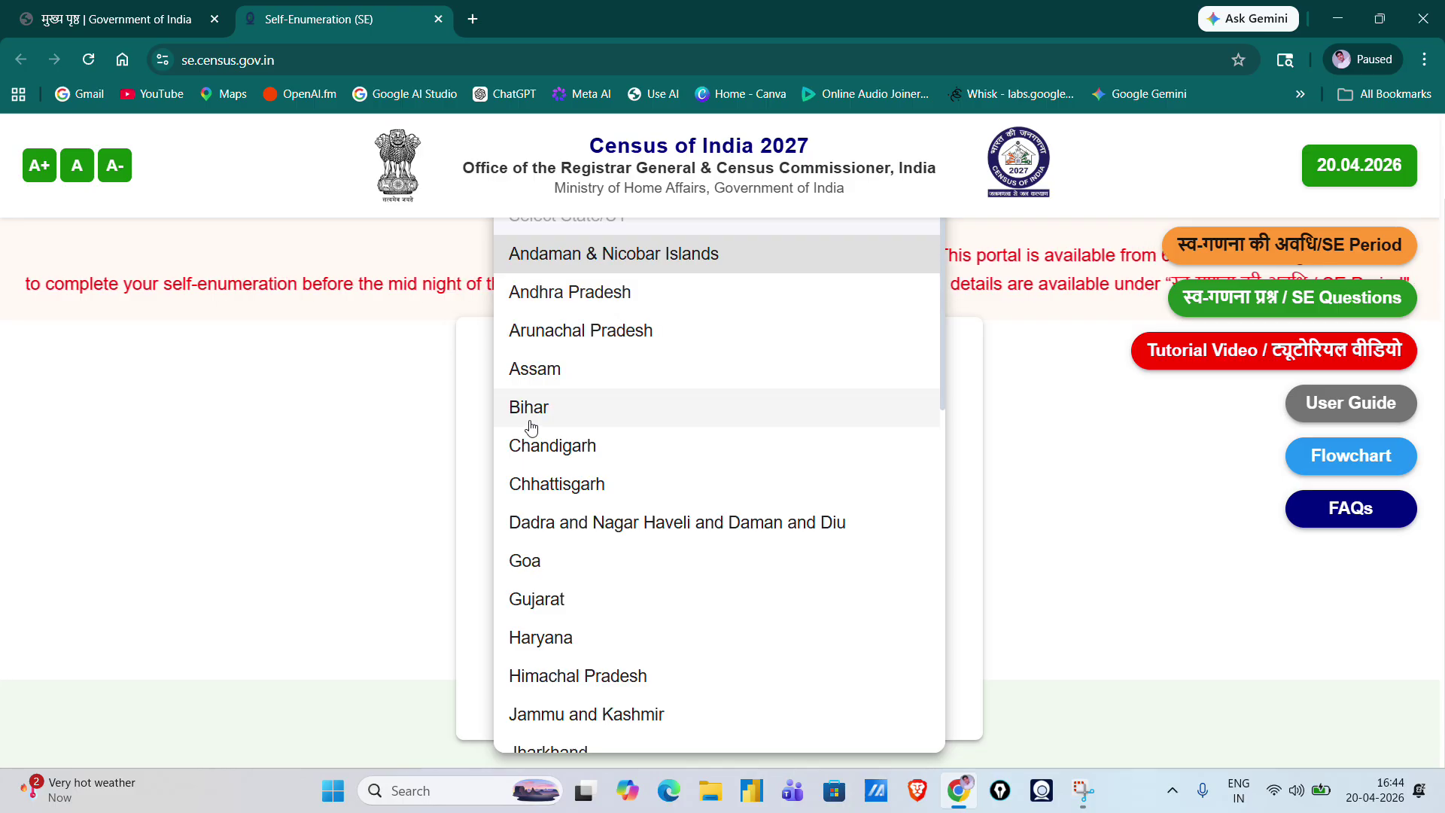
click(531, 410)
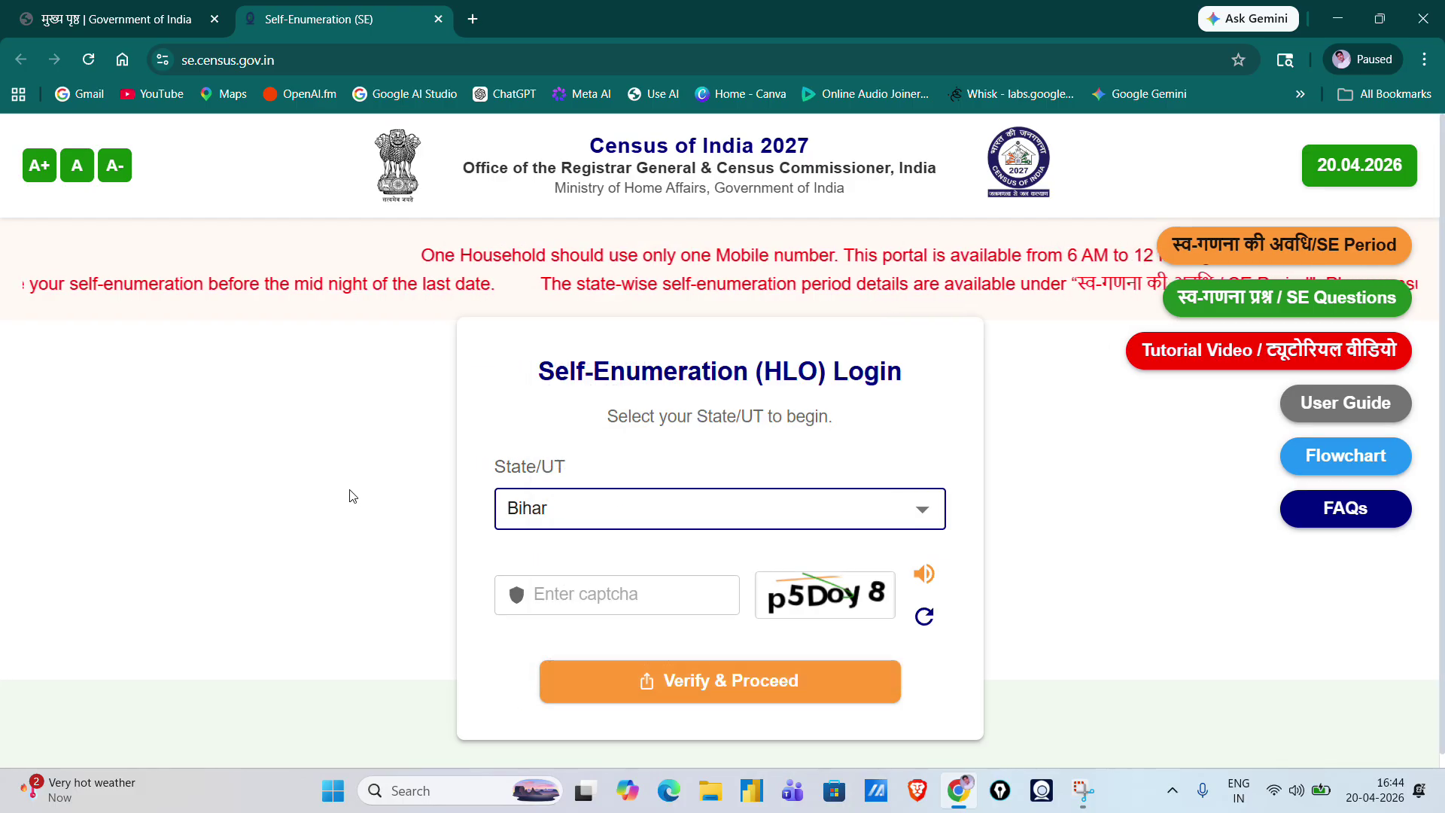
click(566, 606)
click(624, 597)
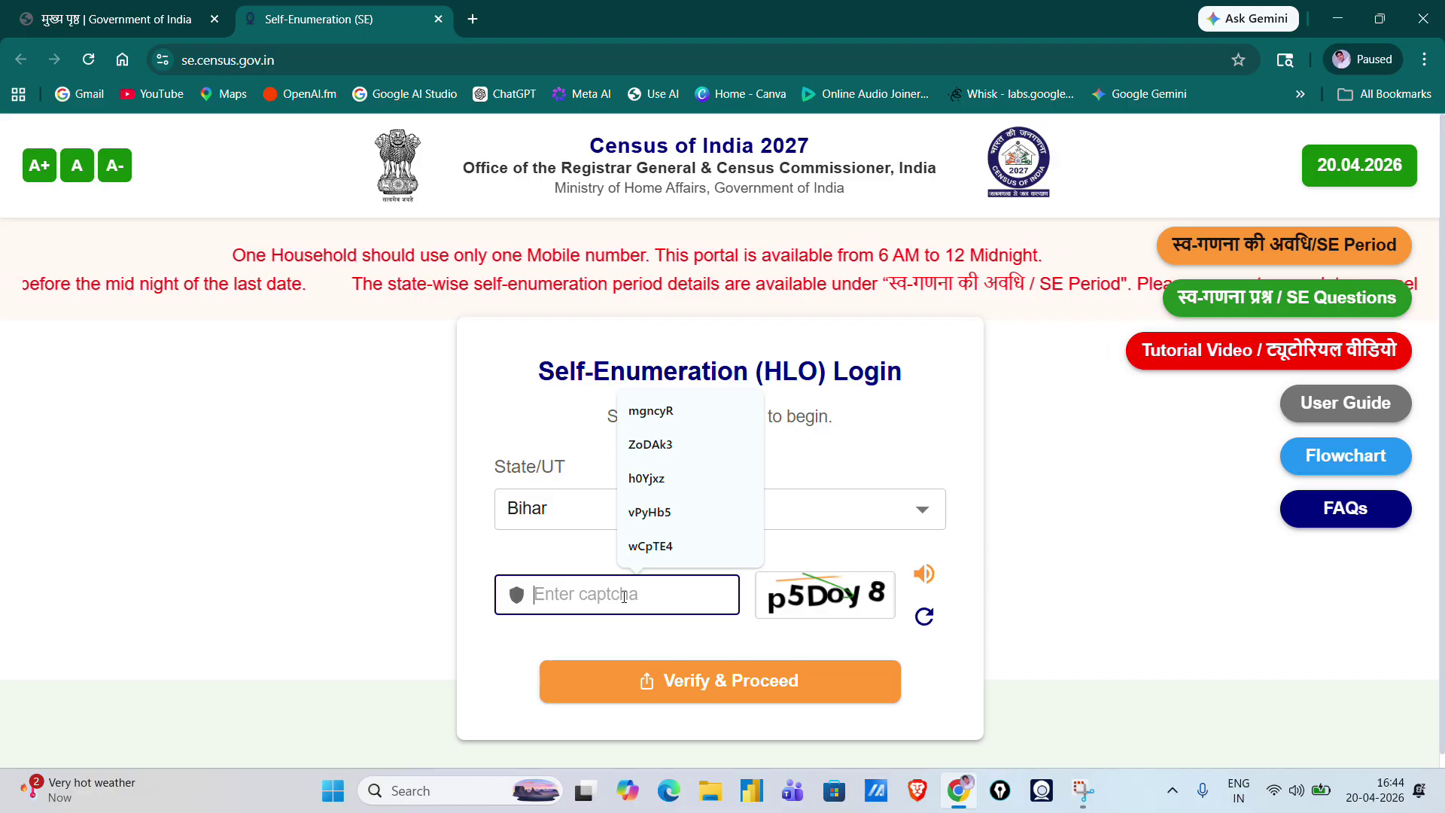
text(p)
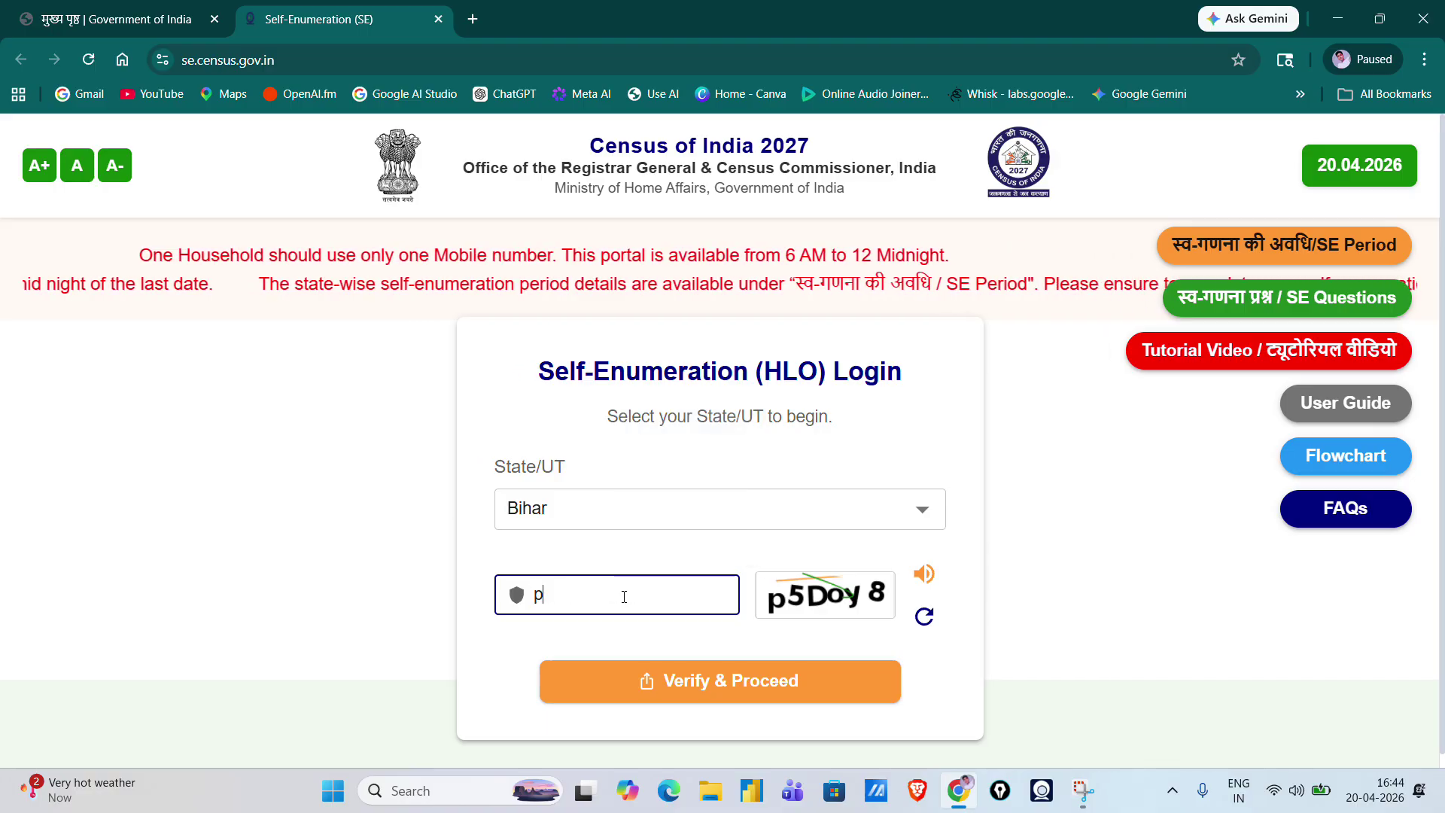
text(5)
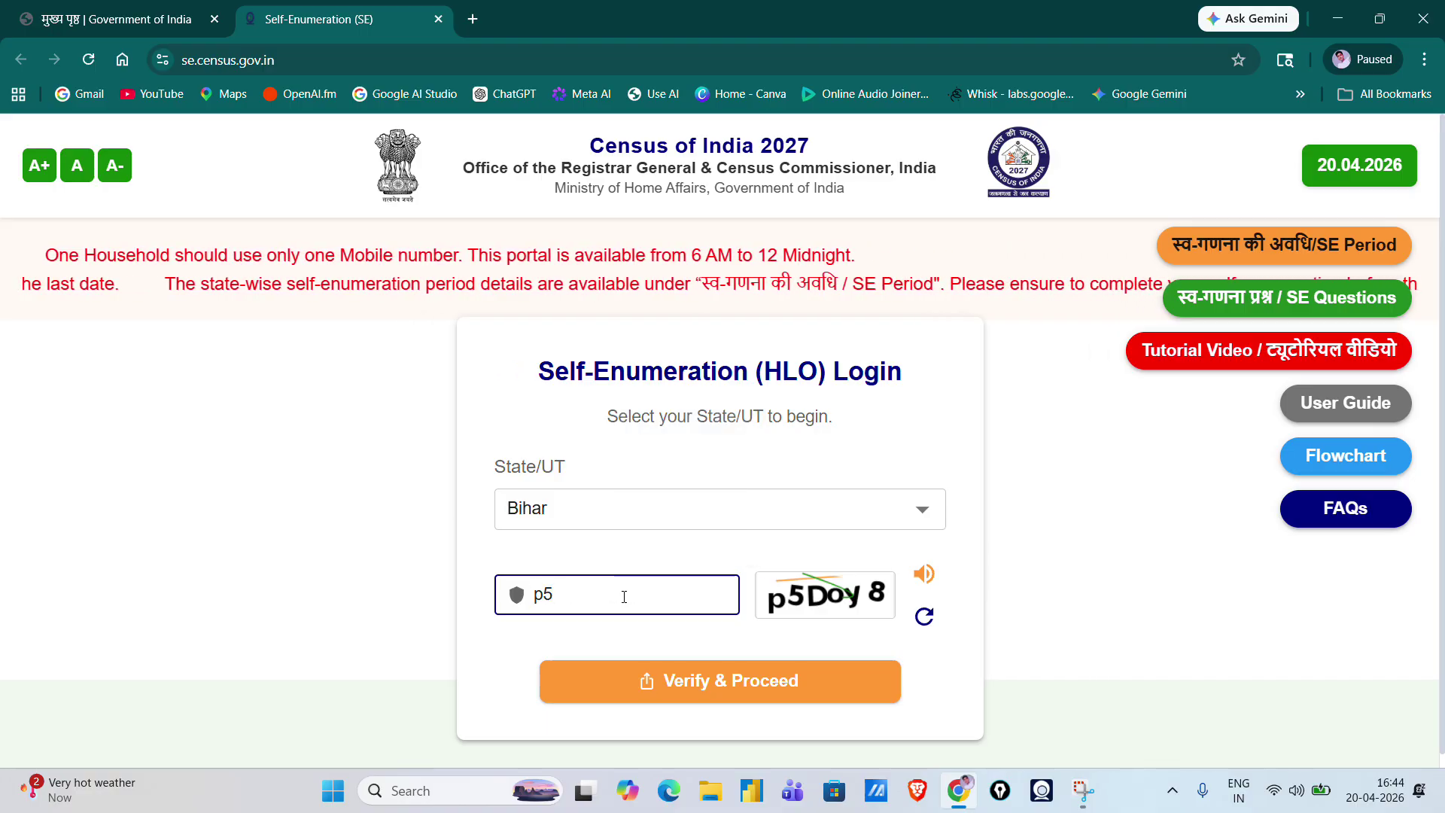
text(D)
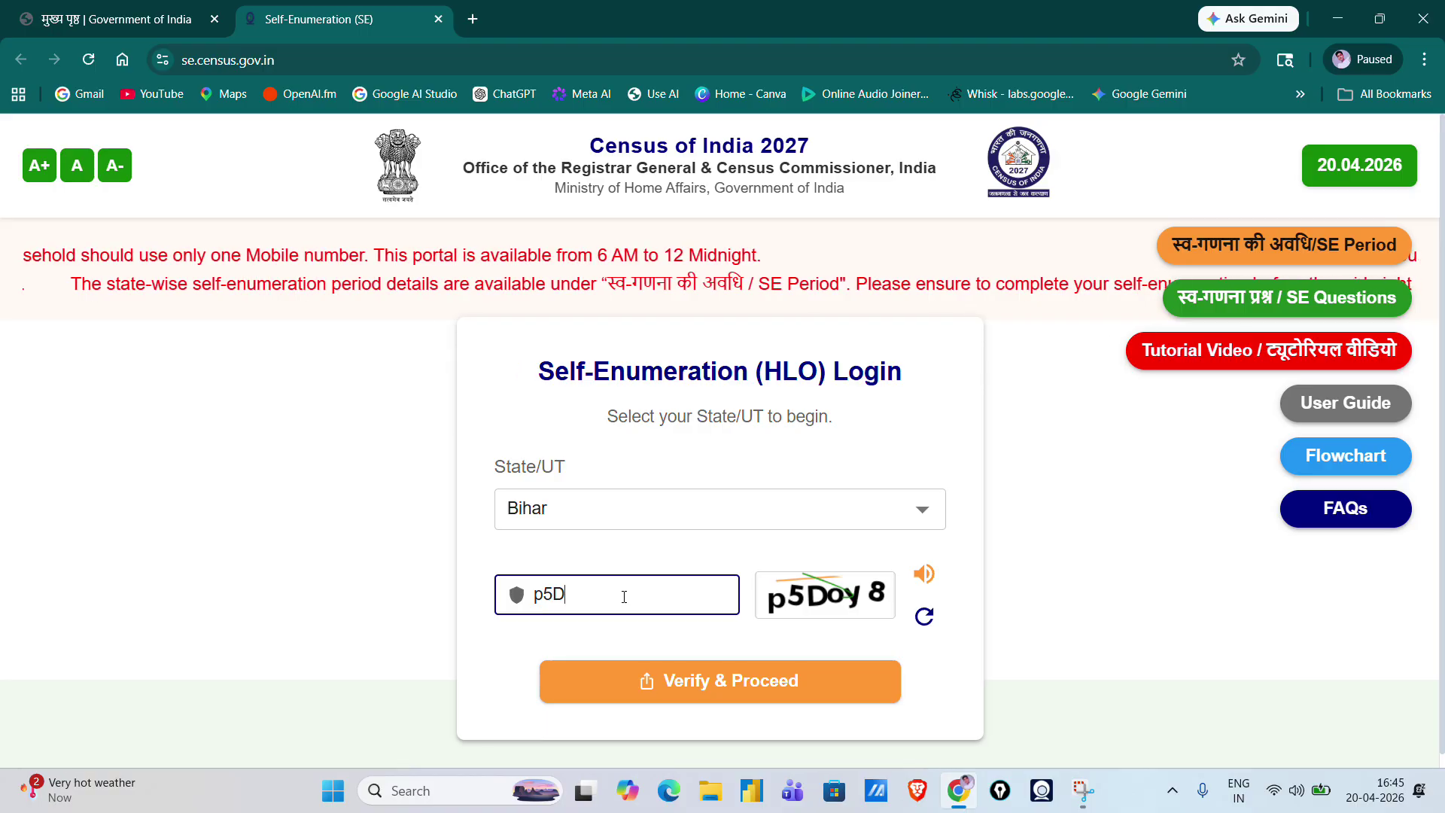
text(o)
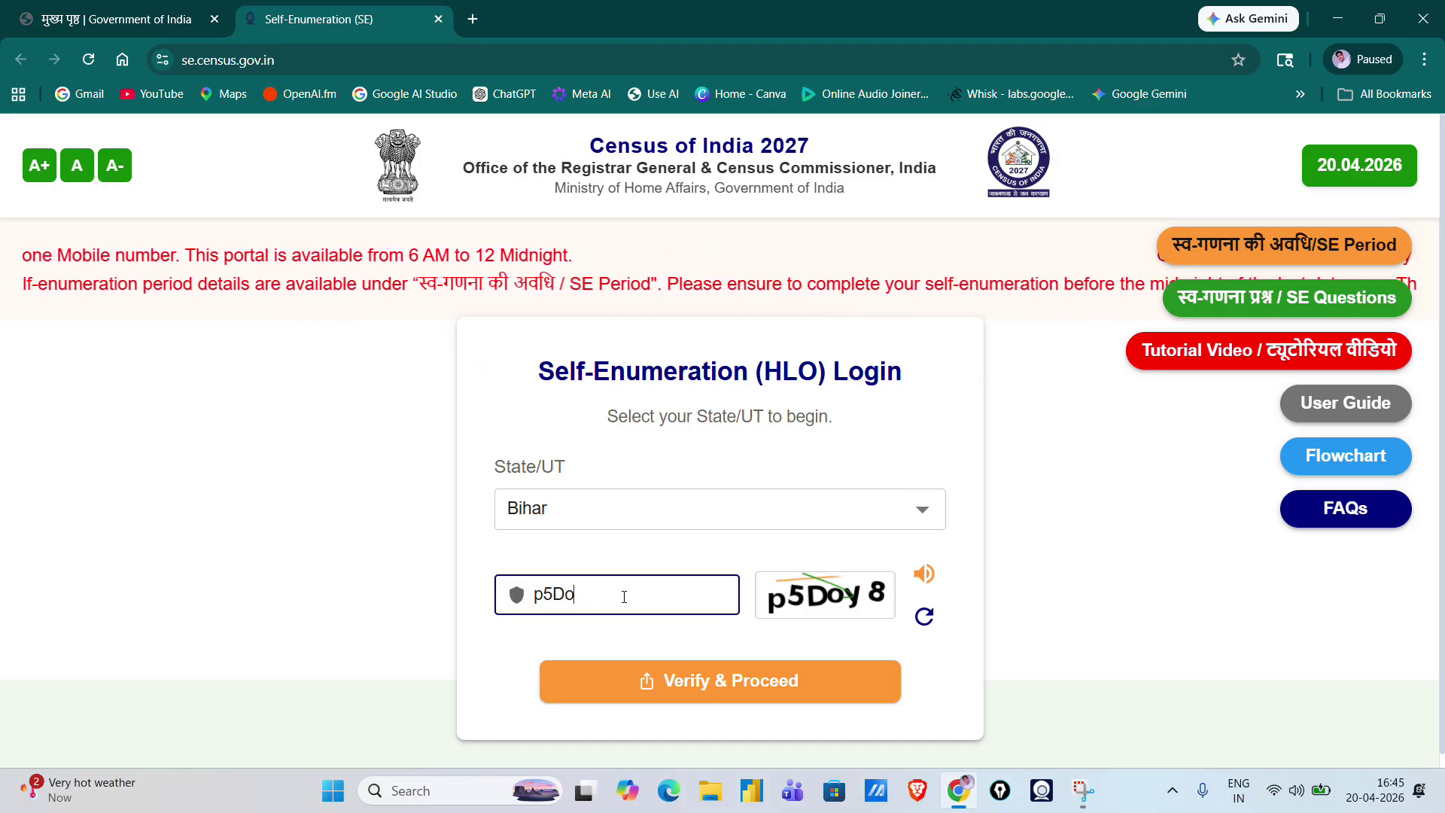
text(y8)
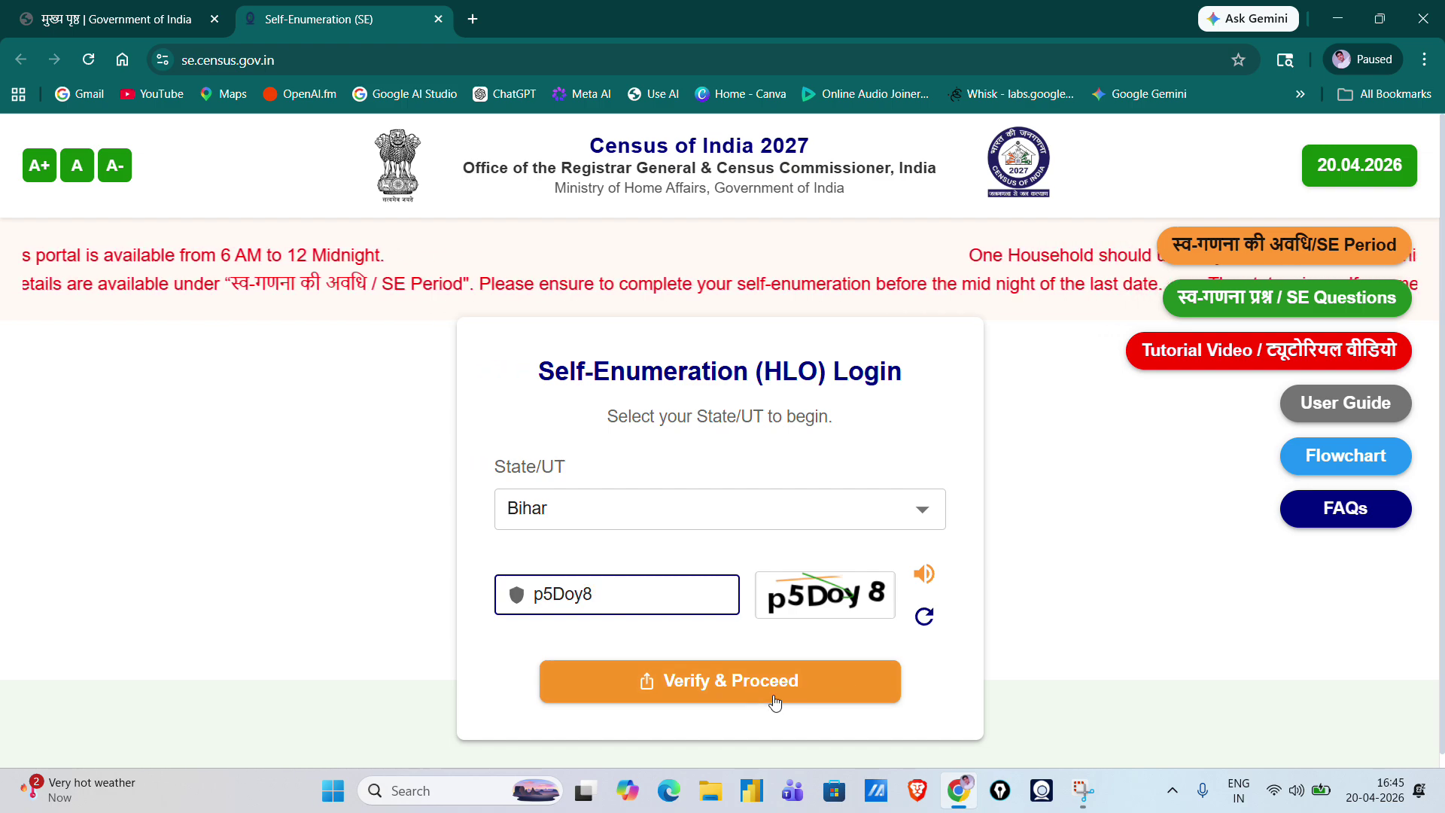
- Verify the captcha and dismiss the Welcome message
click(704, 681)
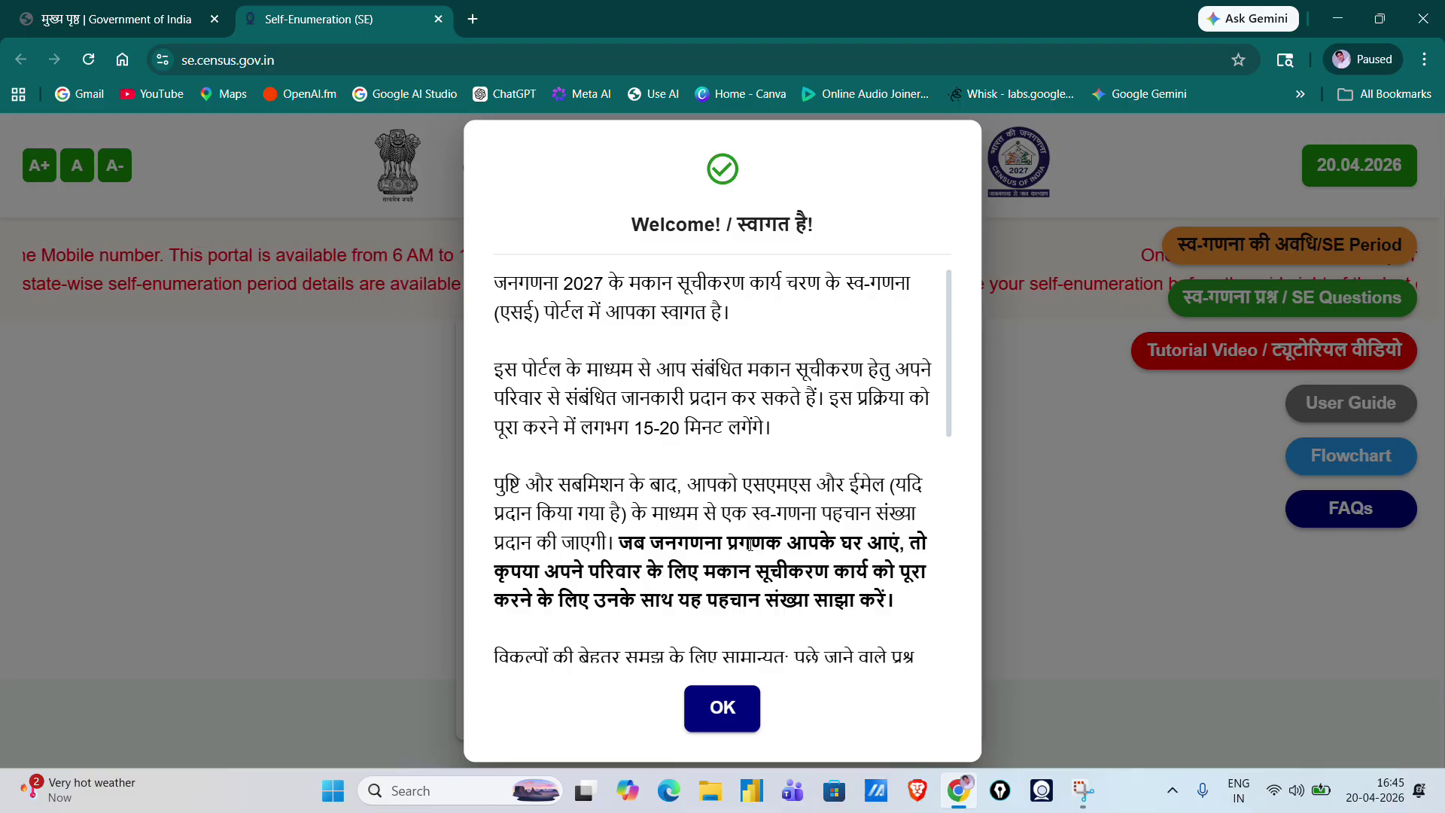
scroll(721, 514, down, 3)
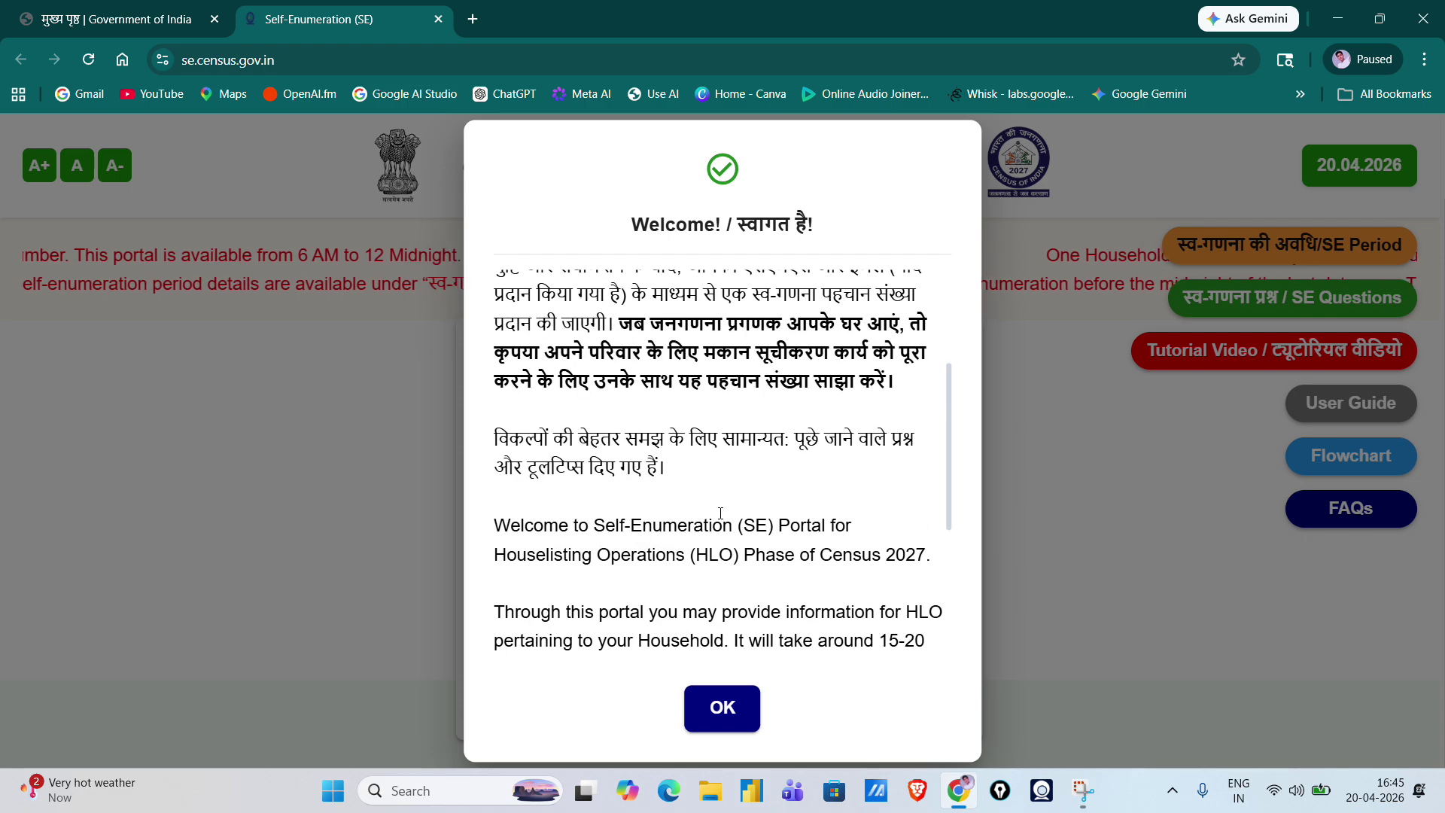
scroll(721, 518, down, 4)
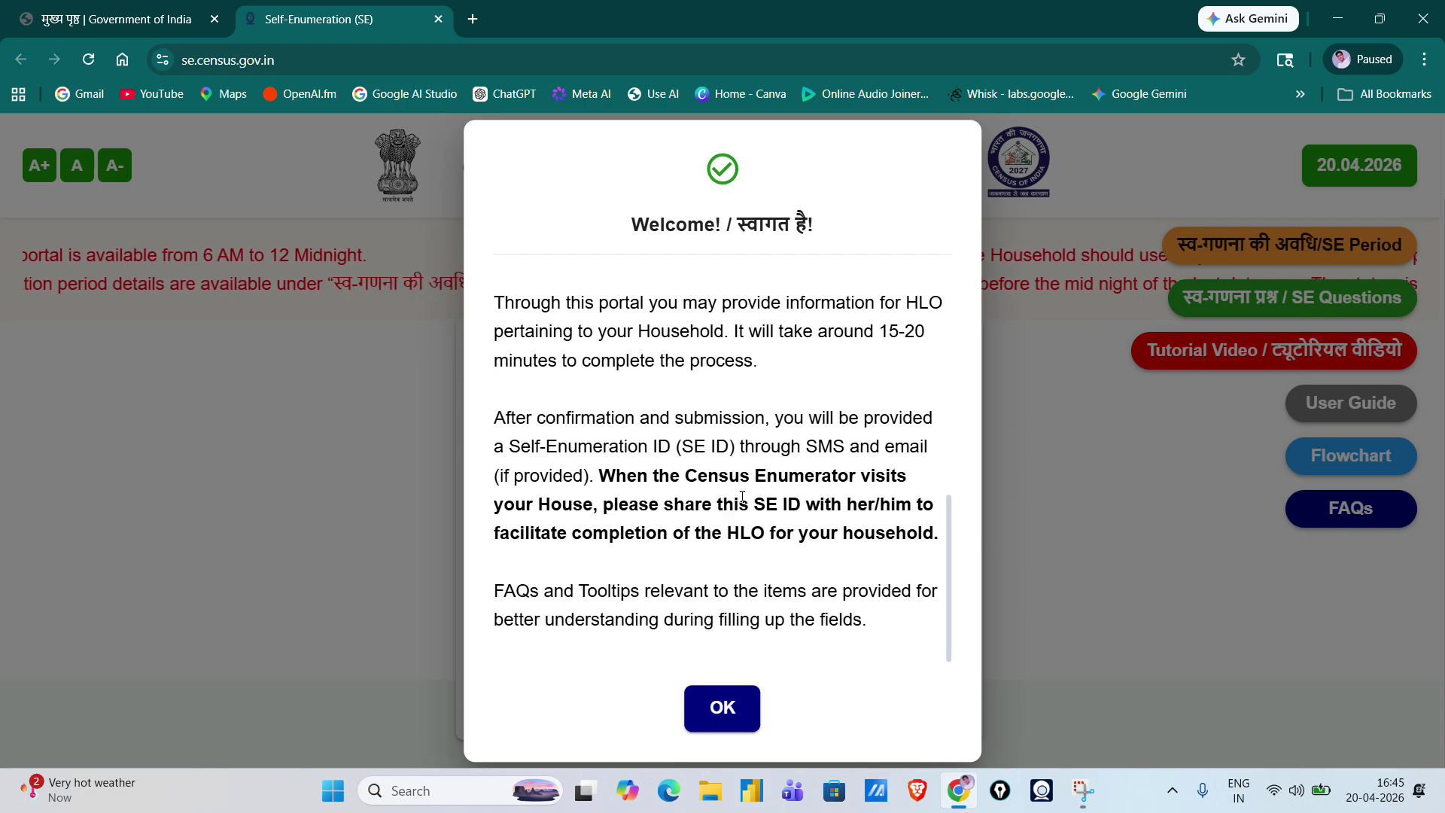
click(722, 711)
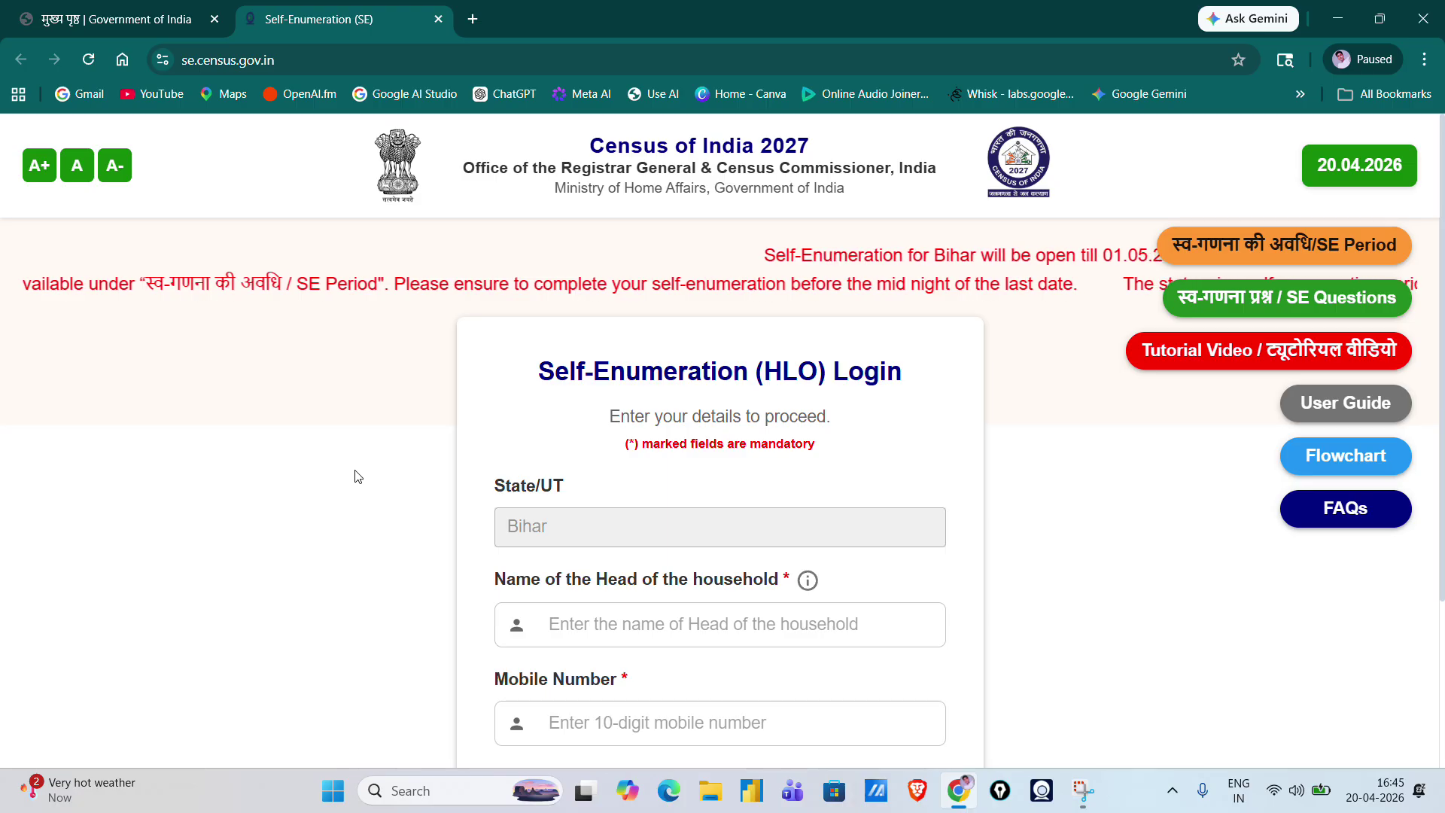
- Enter the household head's full name after acknowledging the name-entry notice
scroll(357, 476, down, 3)
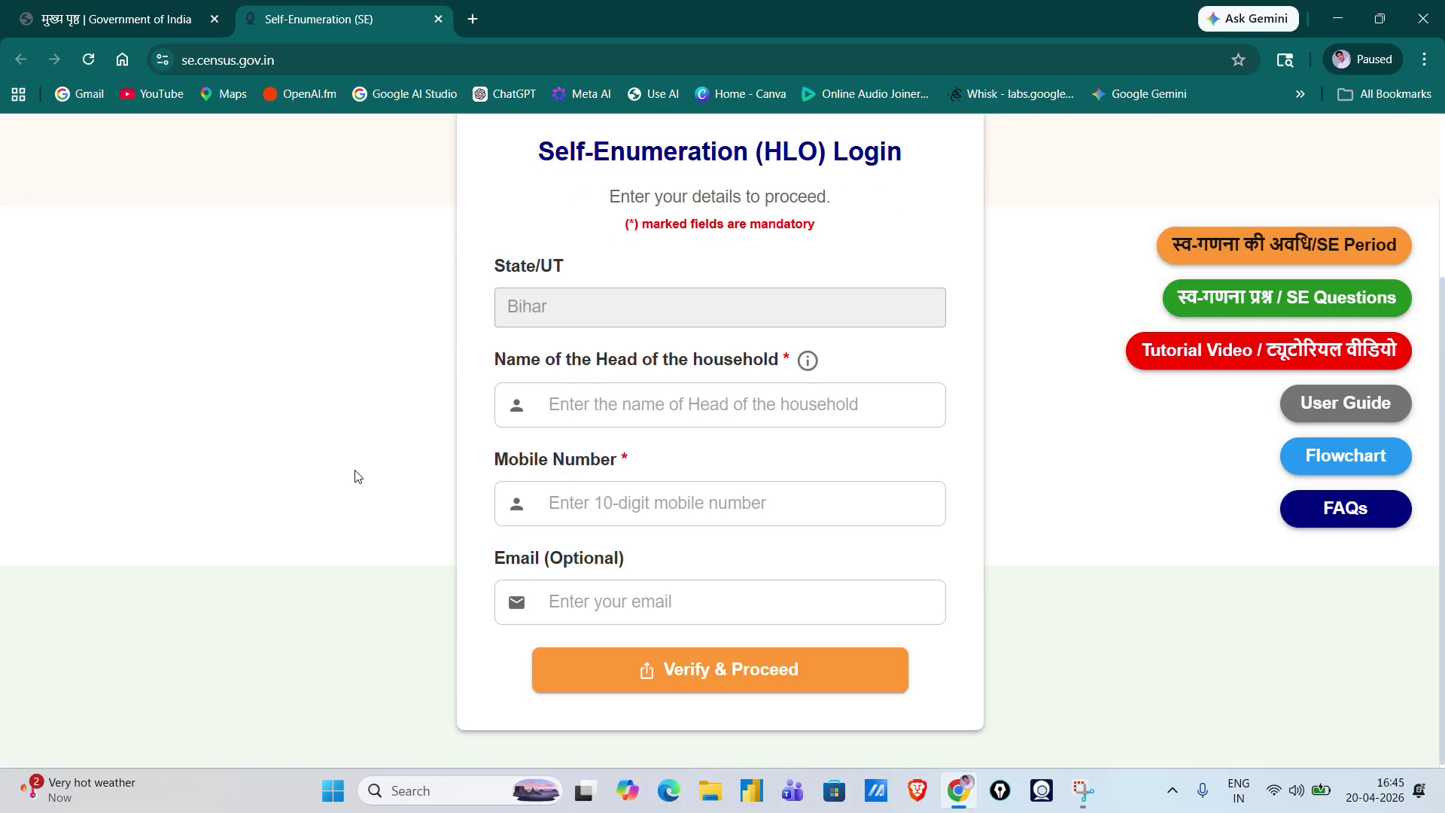
click(635, 407)
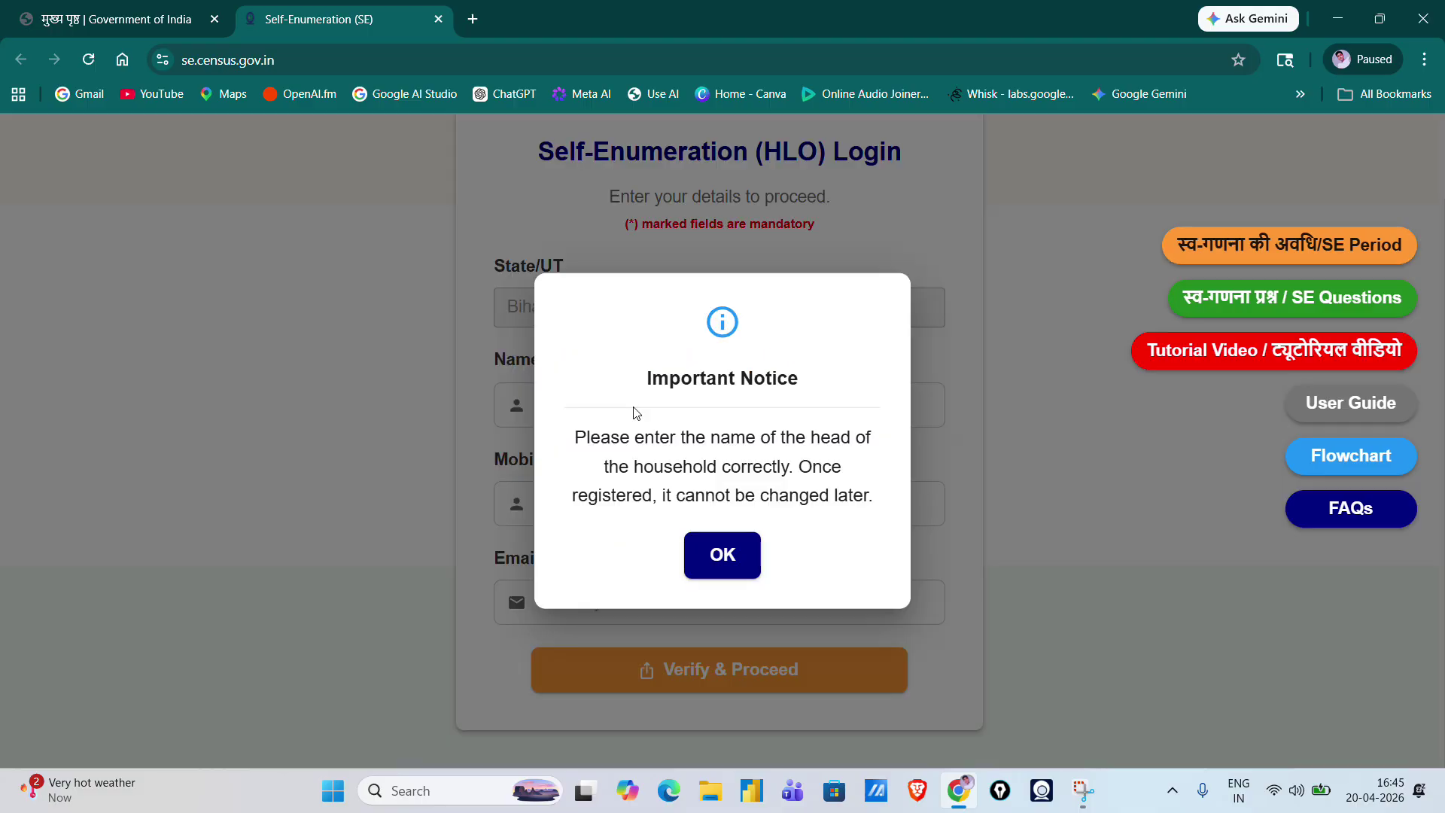
click(721, 557)
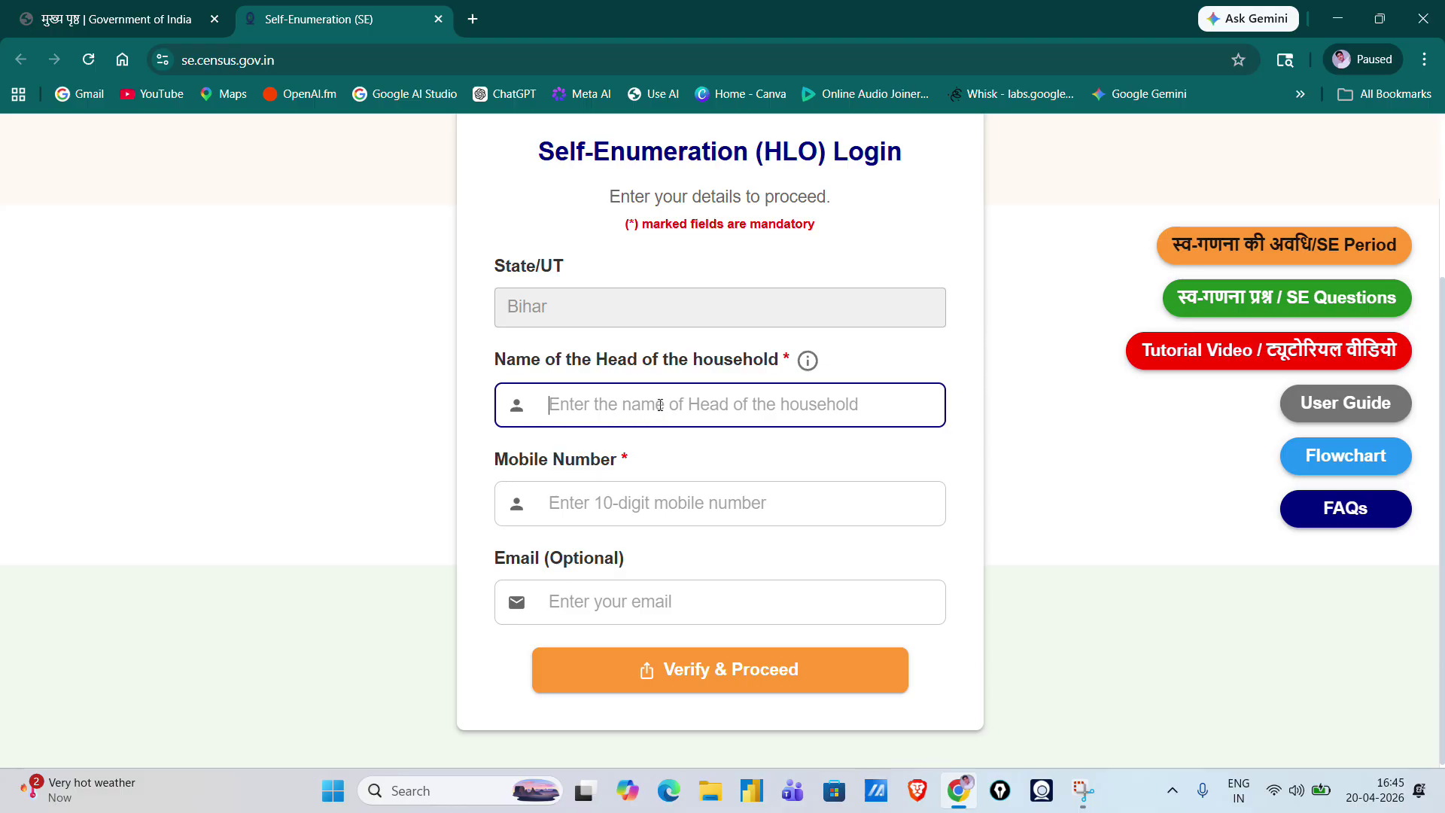
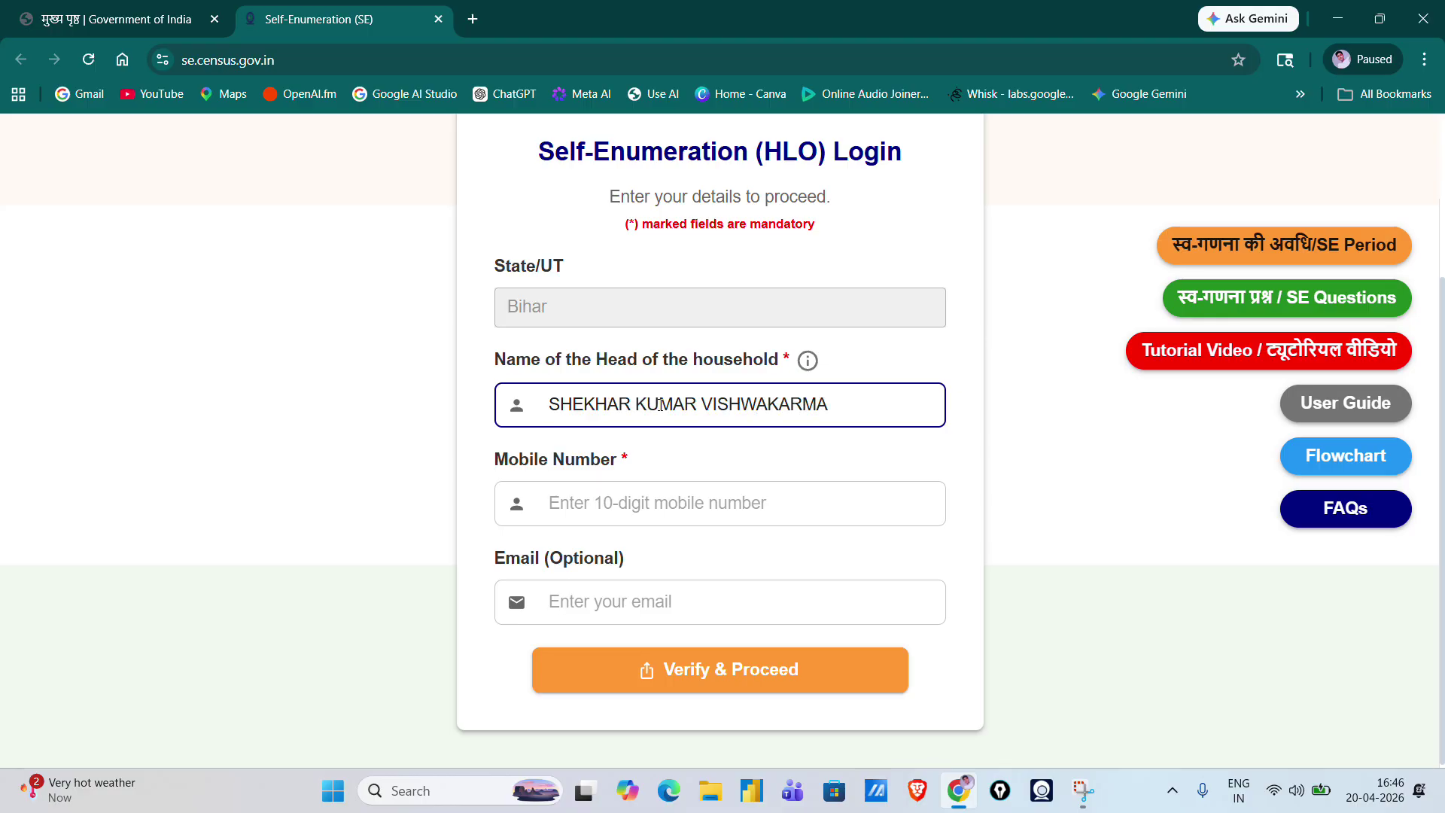
- Fill in the mobile number and optional e-mail address, then request the login OTP
click(621, 504)
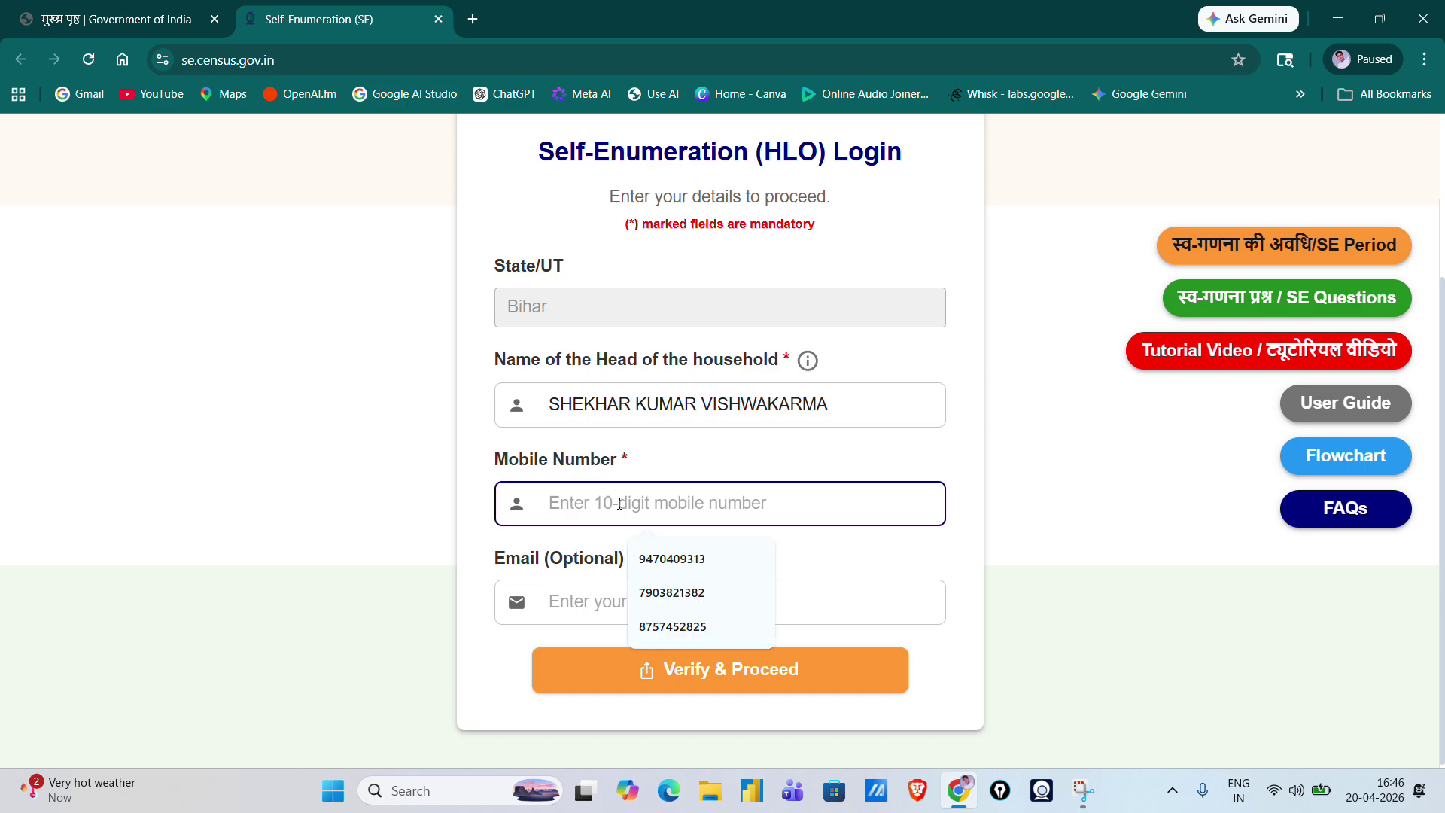
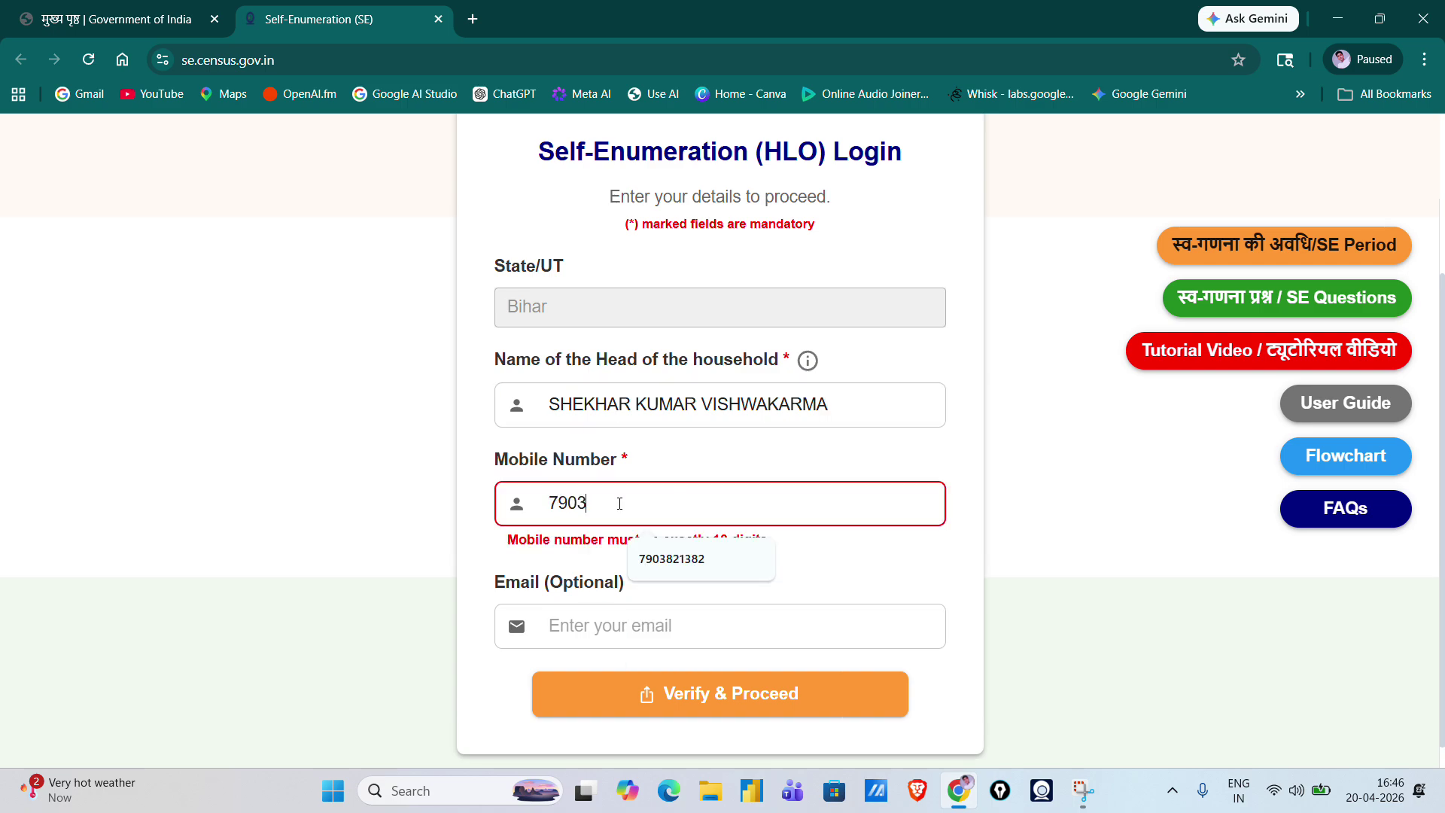
click(476, 618)
click(503, 610)
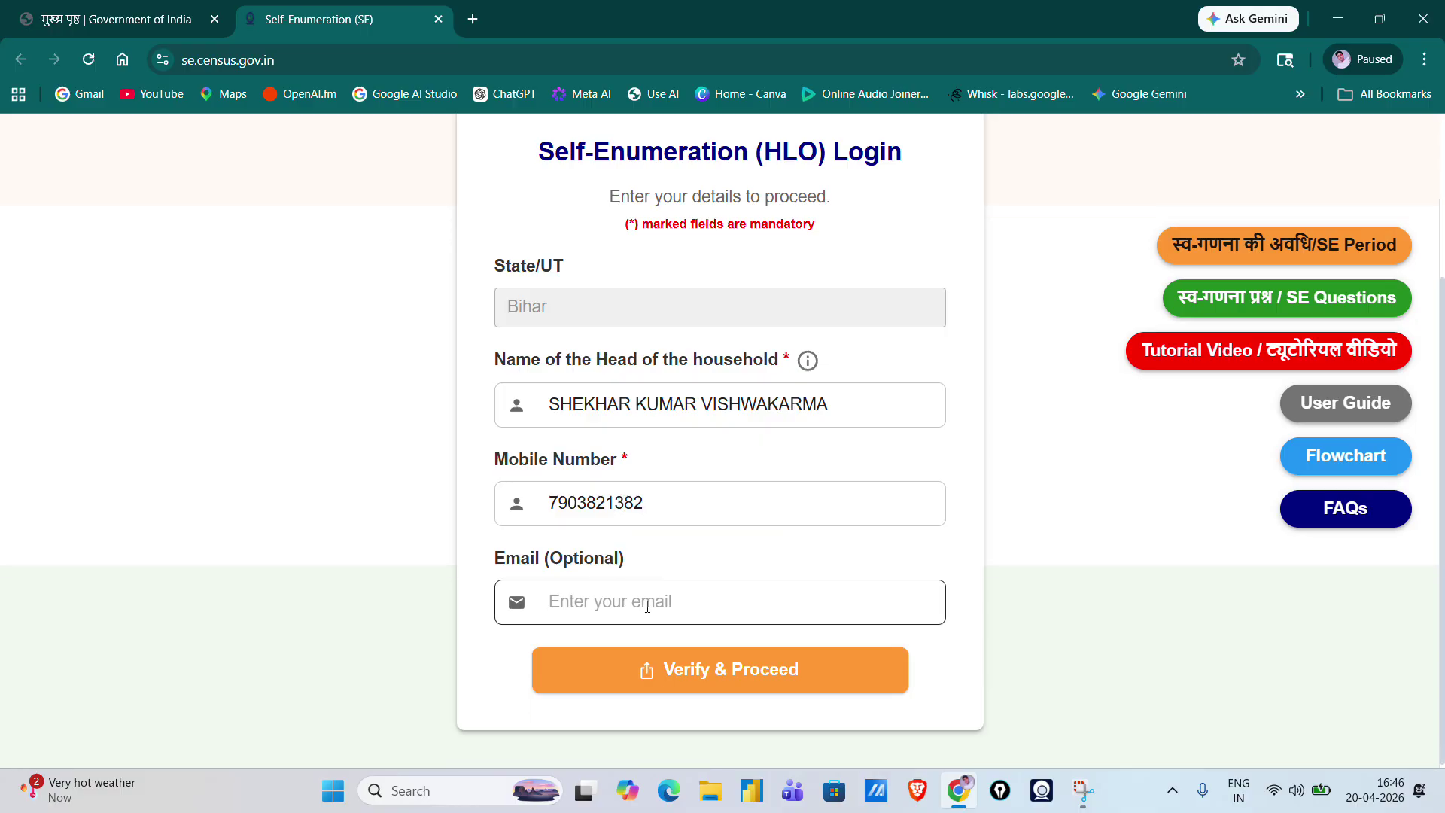
click(651, 602)
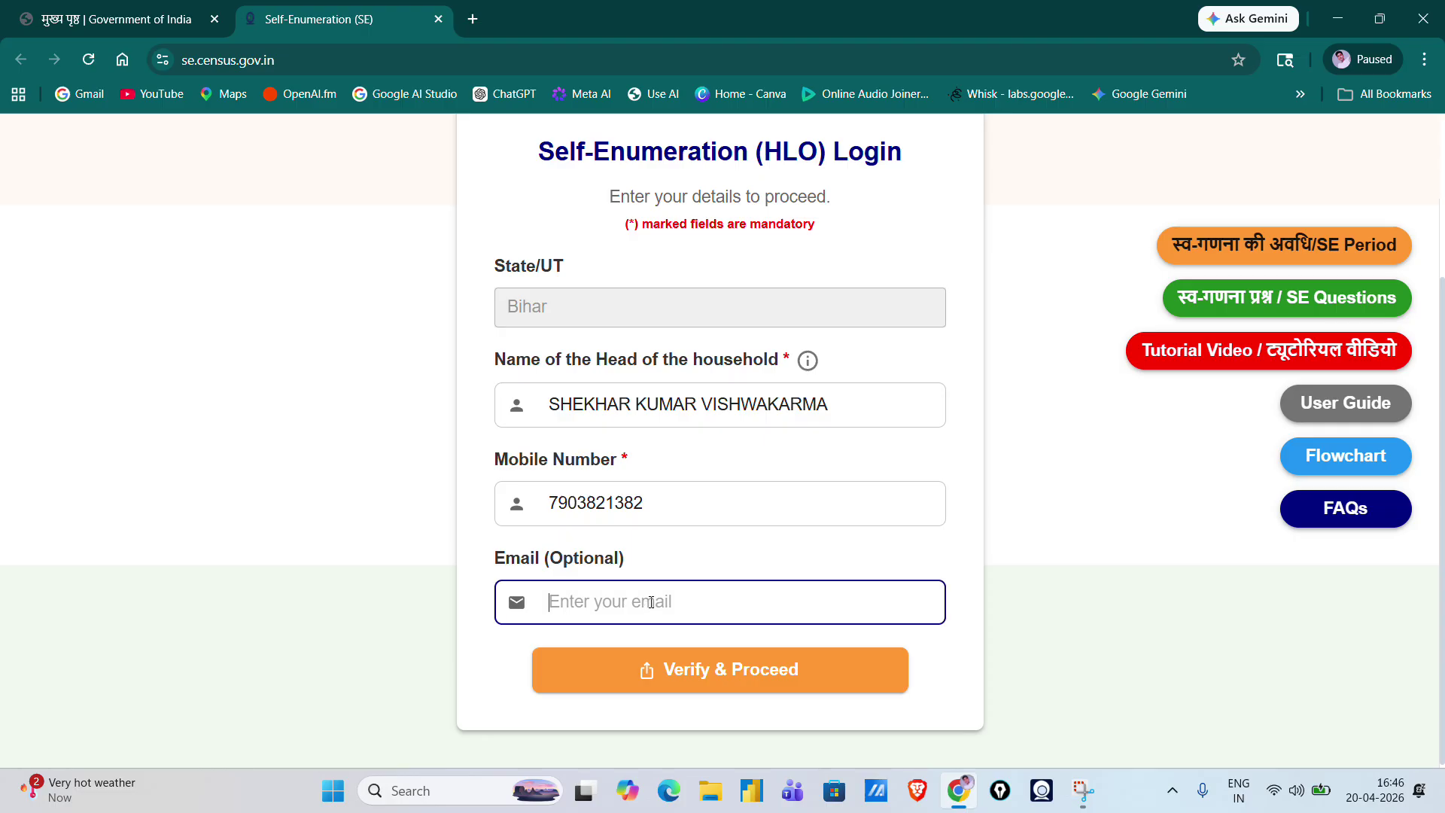
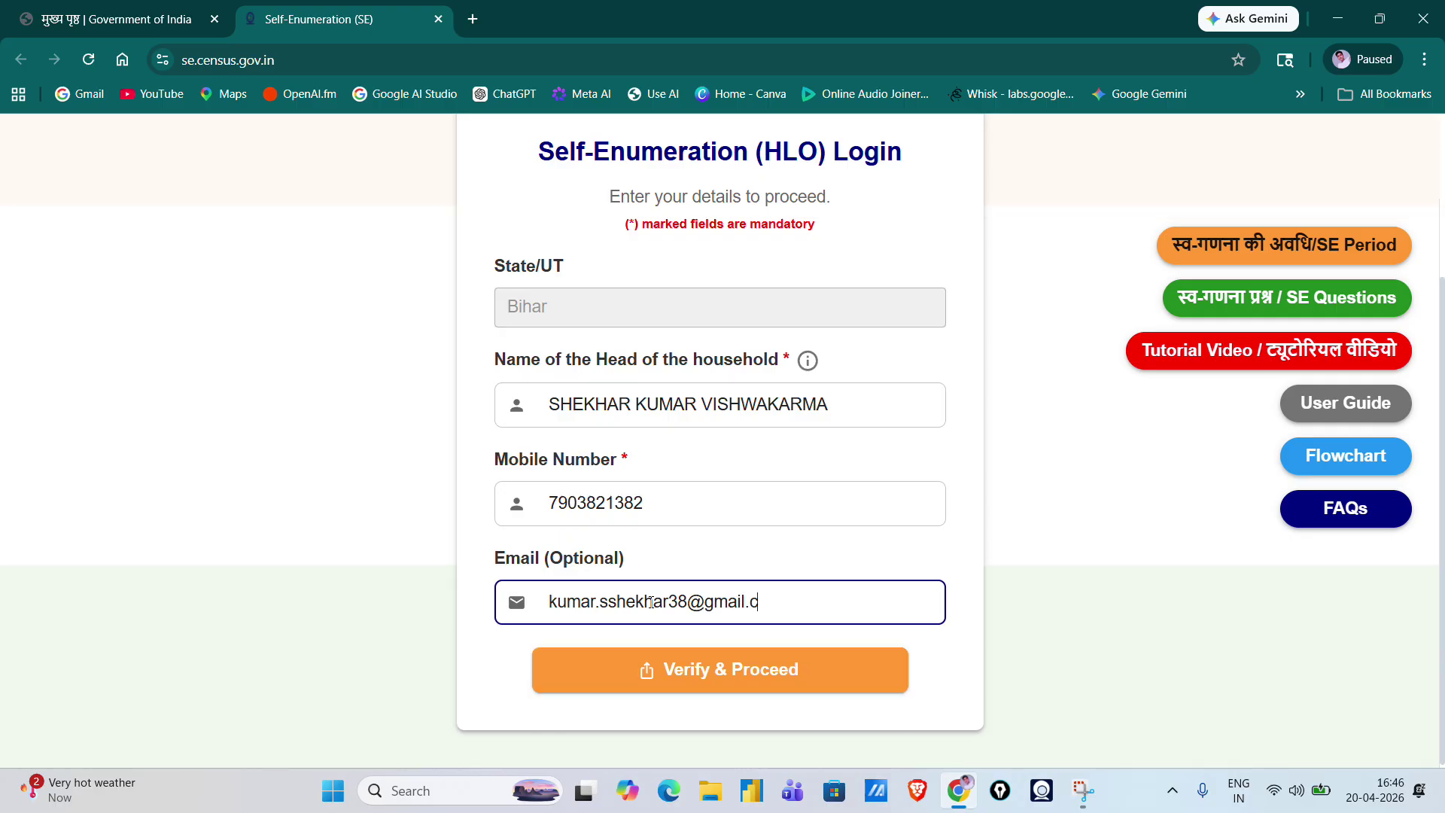
click(710, 669)
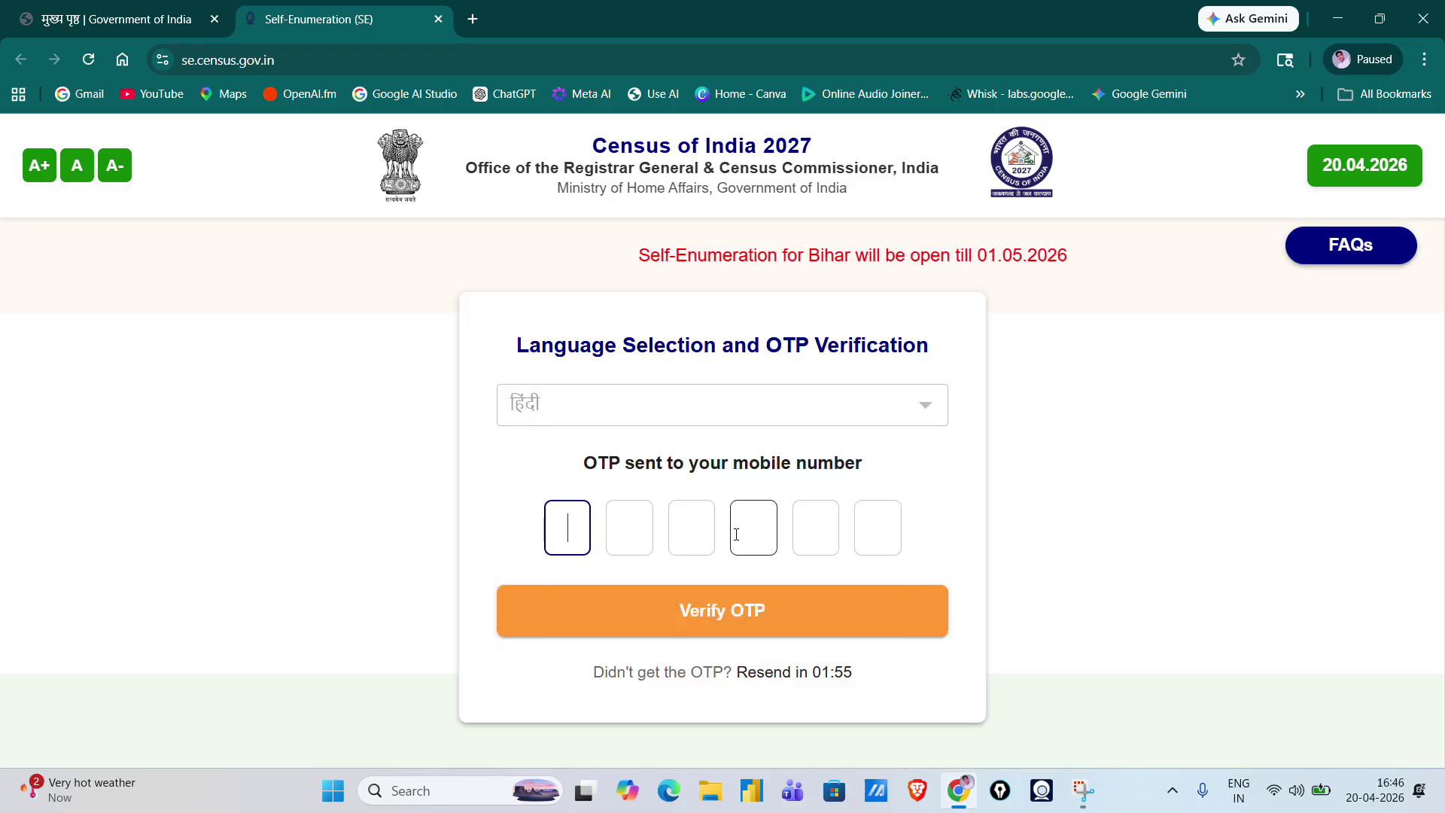
- Enter the six-digit OTP received on the mobile and verify it
click(736, 540)
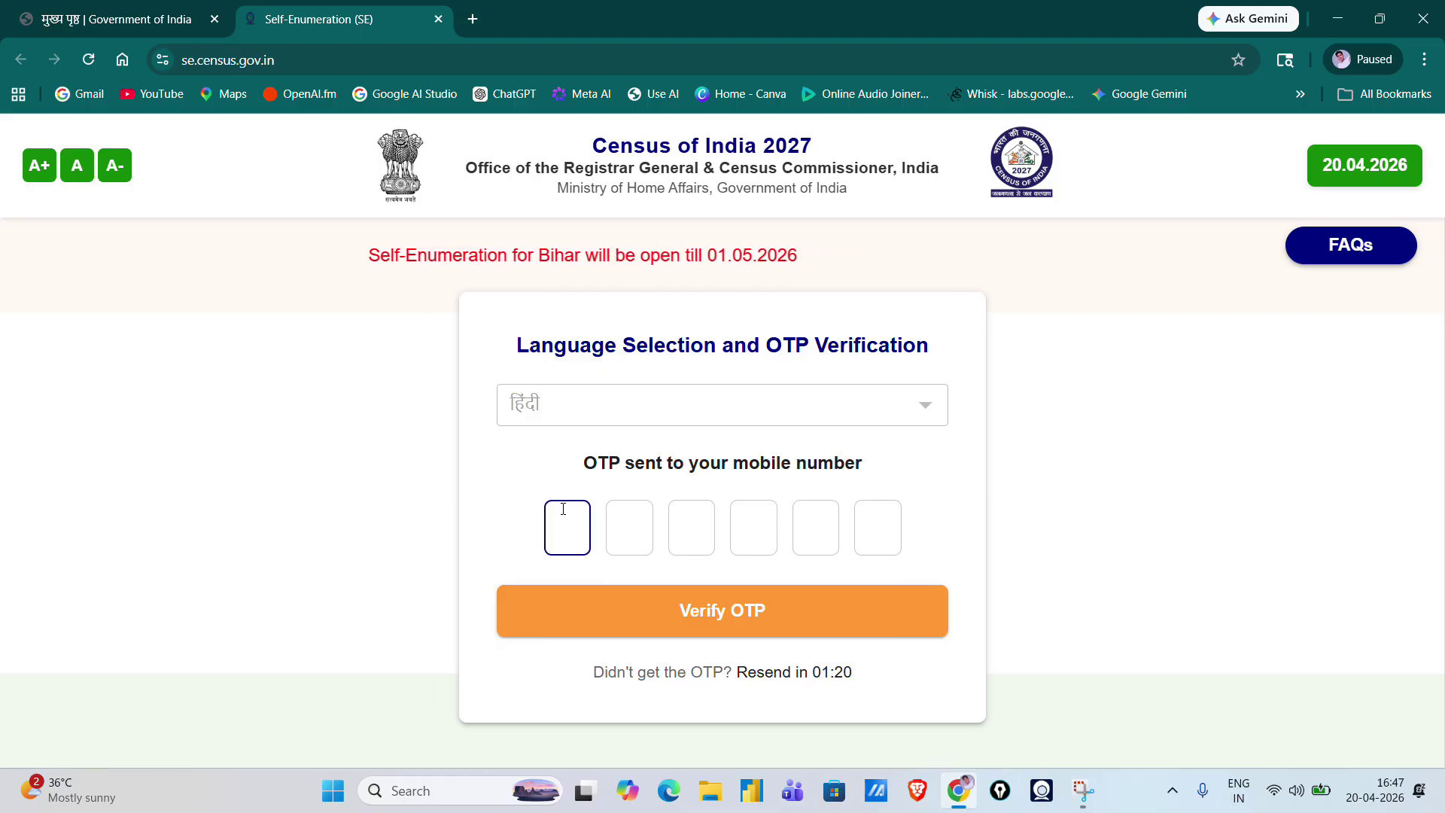
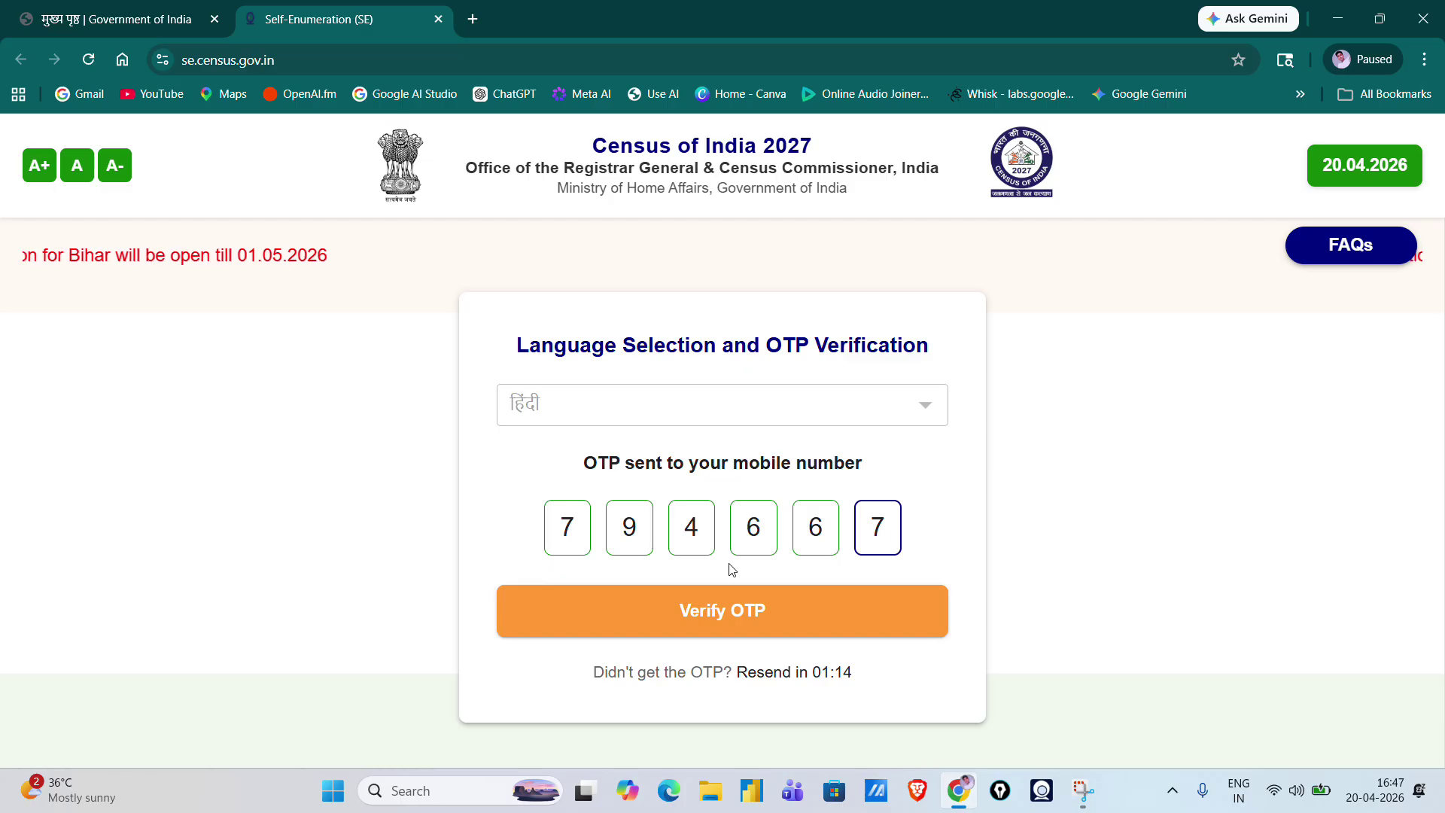
click(720, 614)
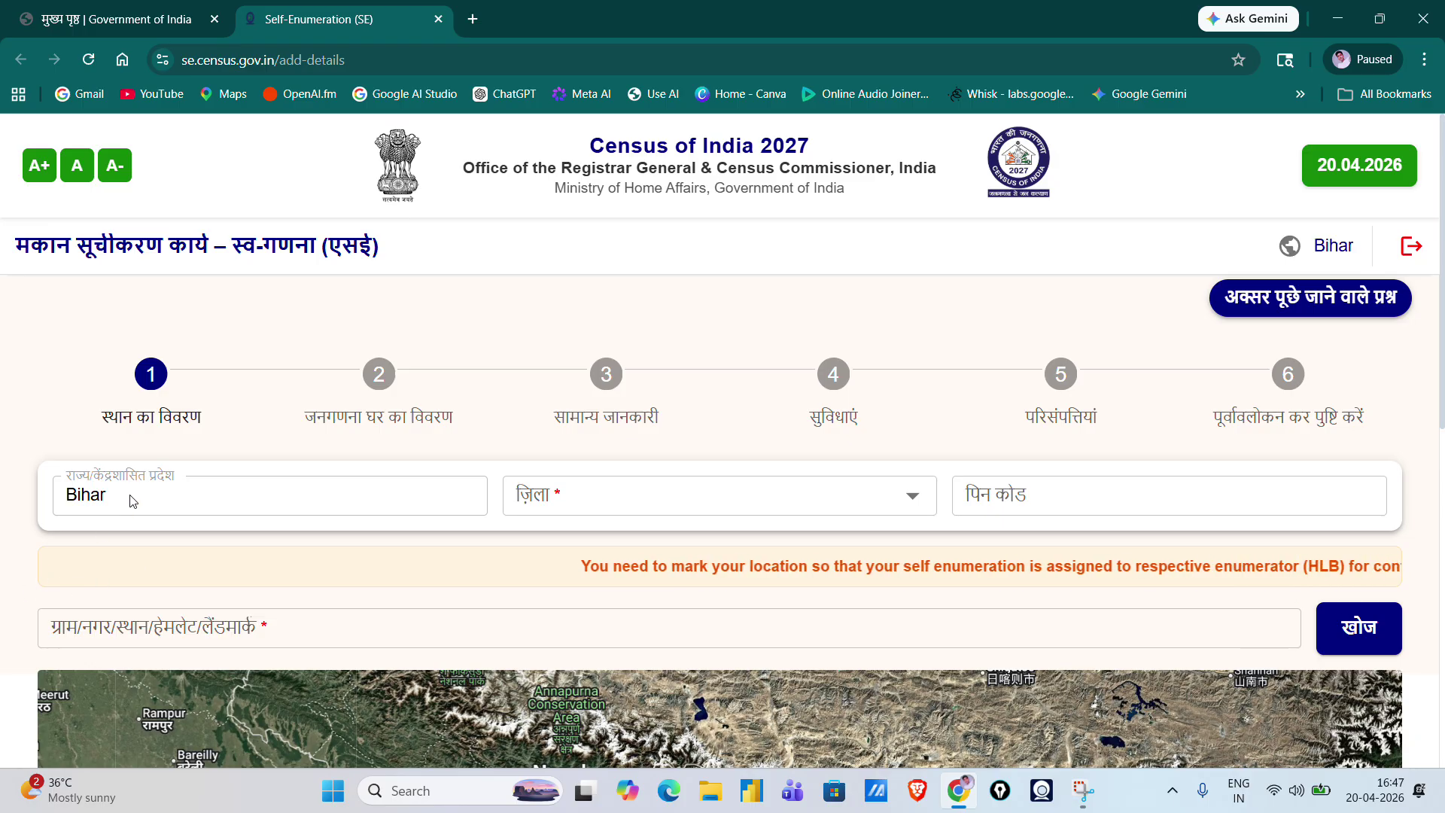
- Choose Darbhanga as the district and enter the area's PIN code
click(693, 500)
scroll(618, 382, down, 3)
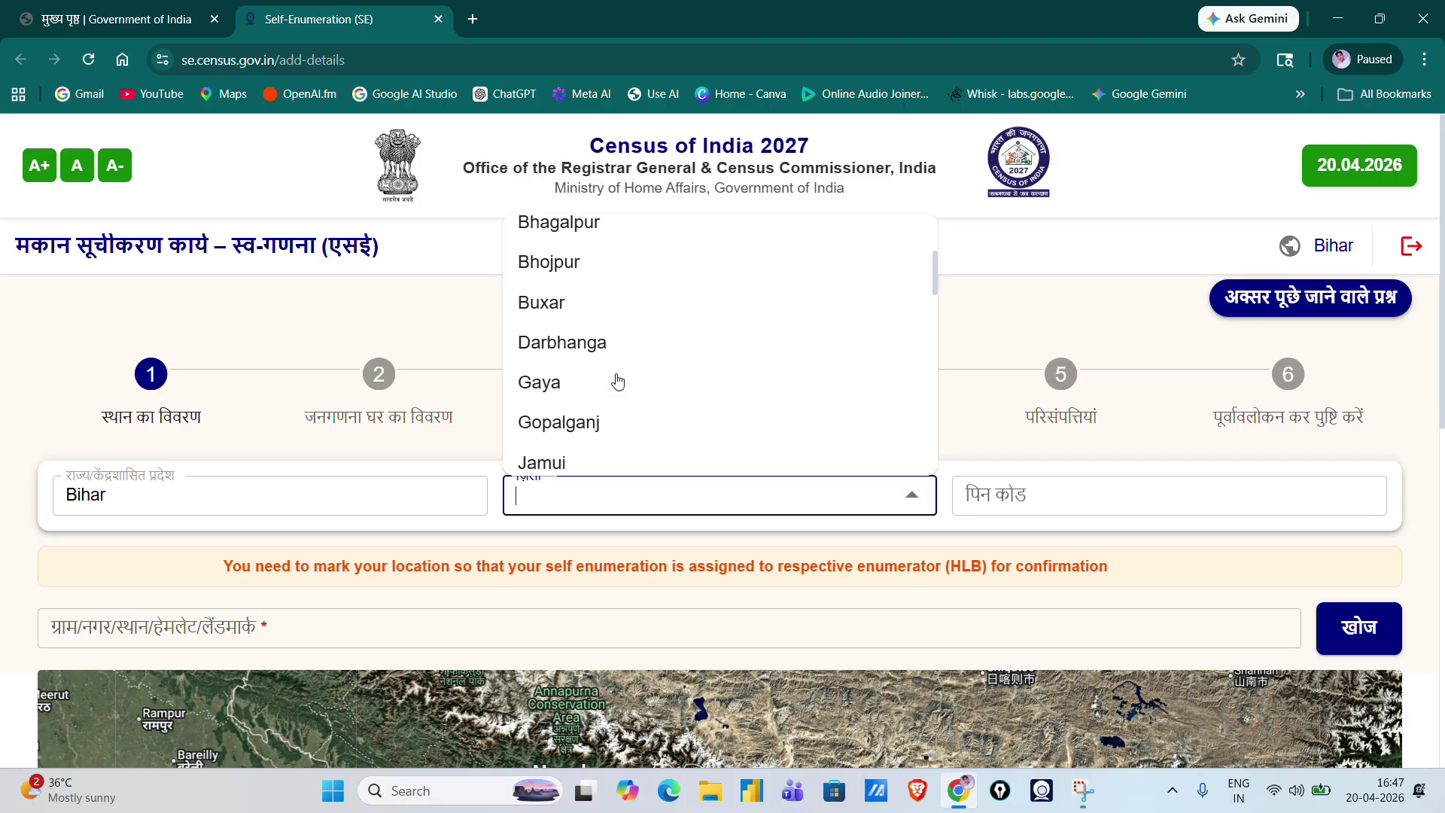
click(606, 345)
click(1092, 498)
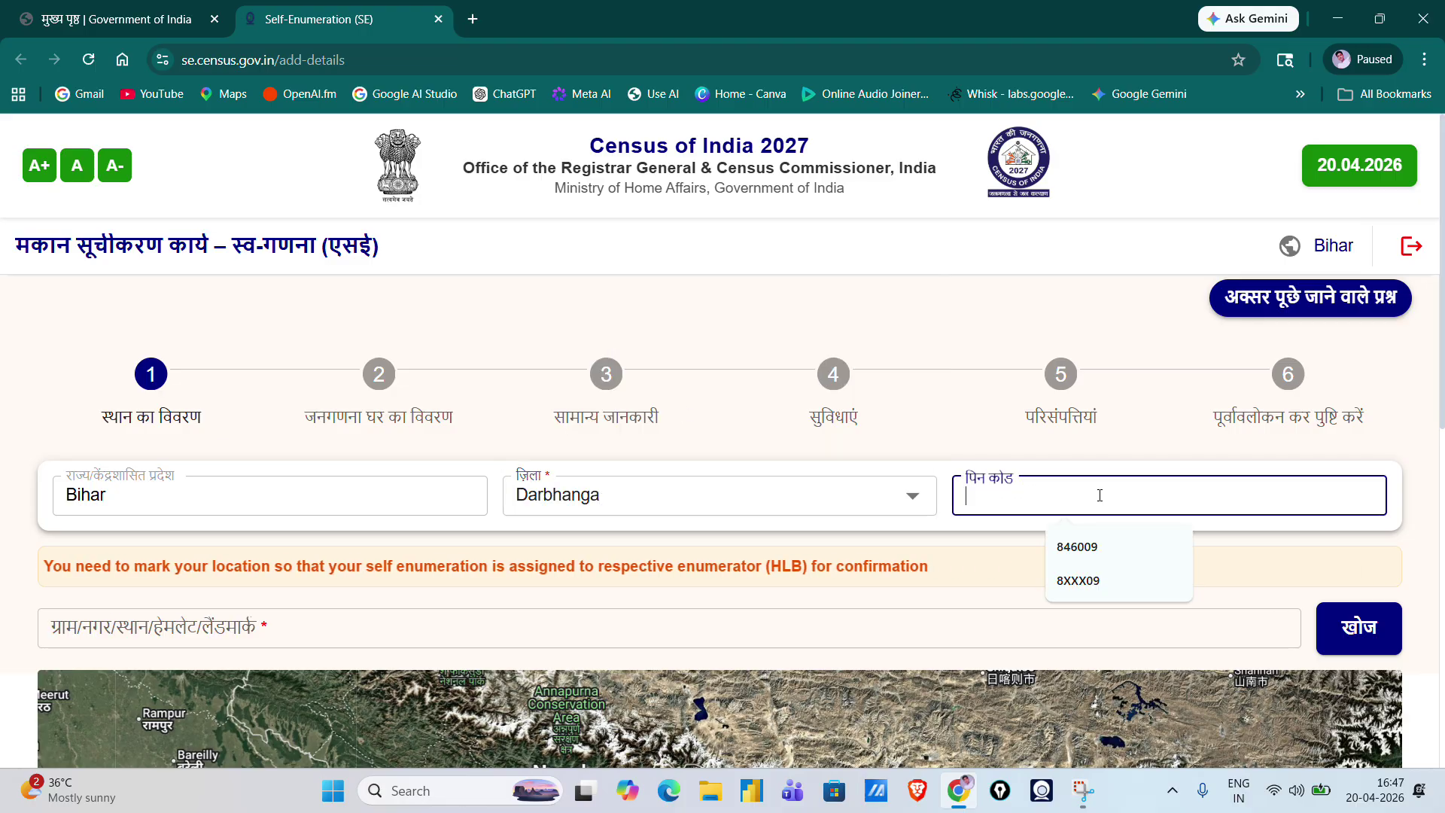
text(846009)
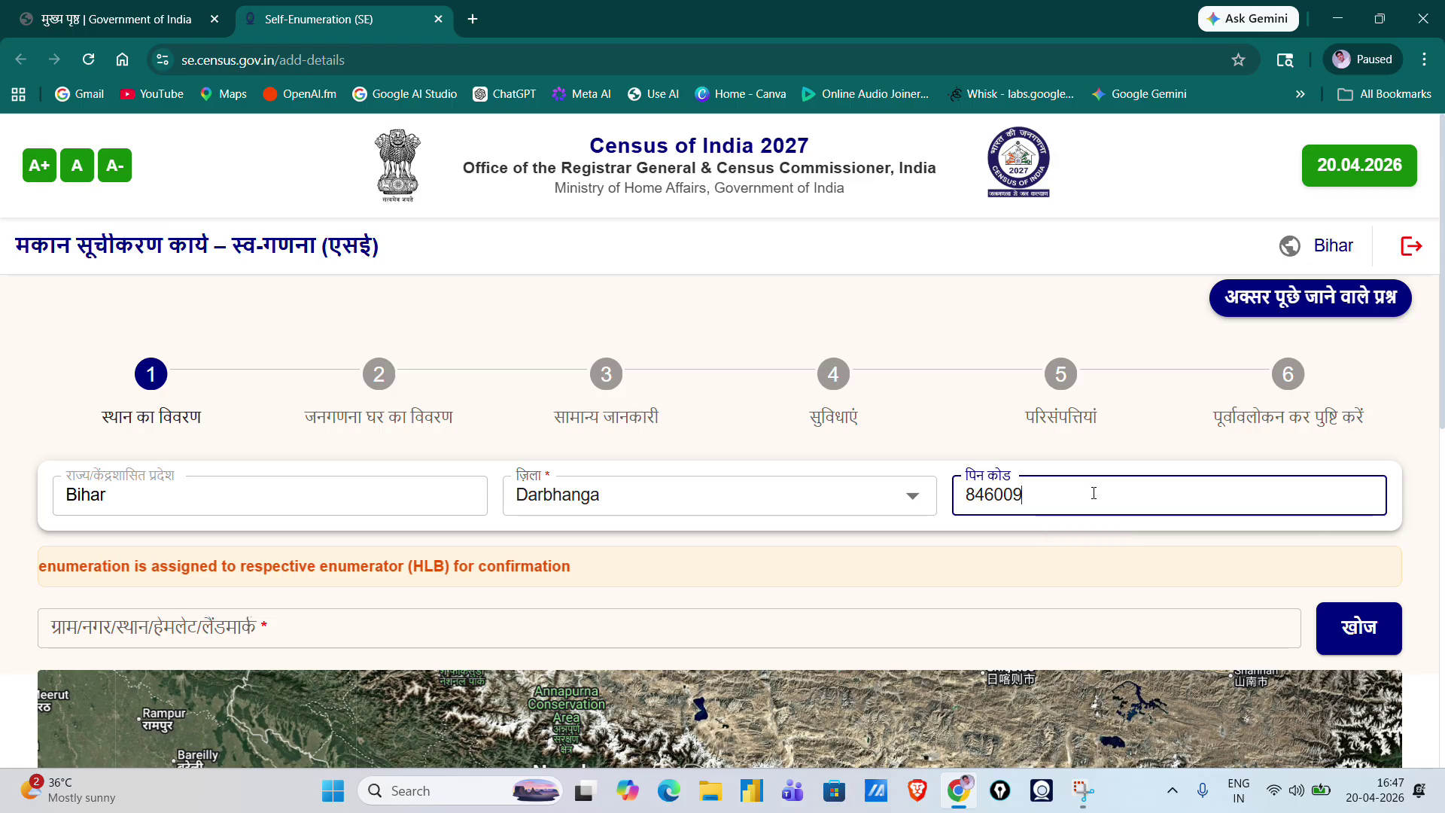
click(970, 577)
scroll(971, 578, down, 5)
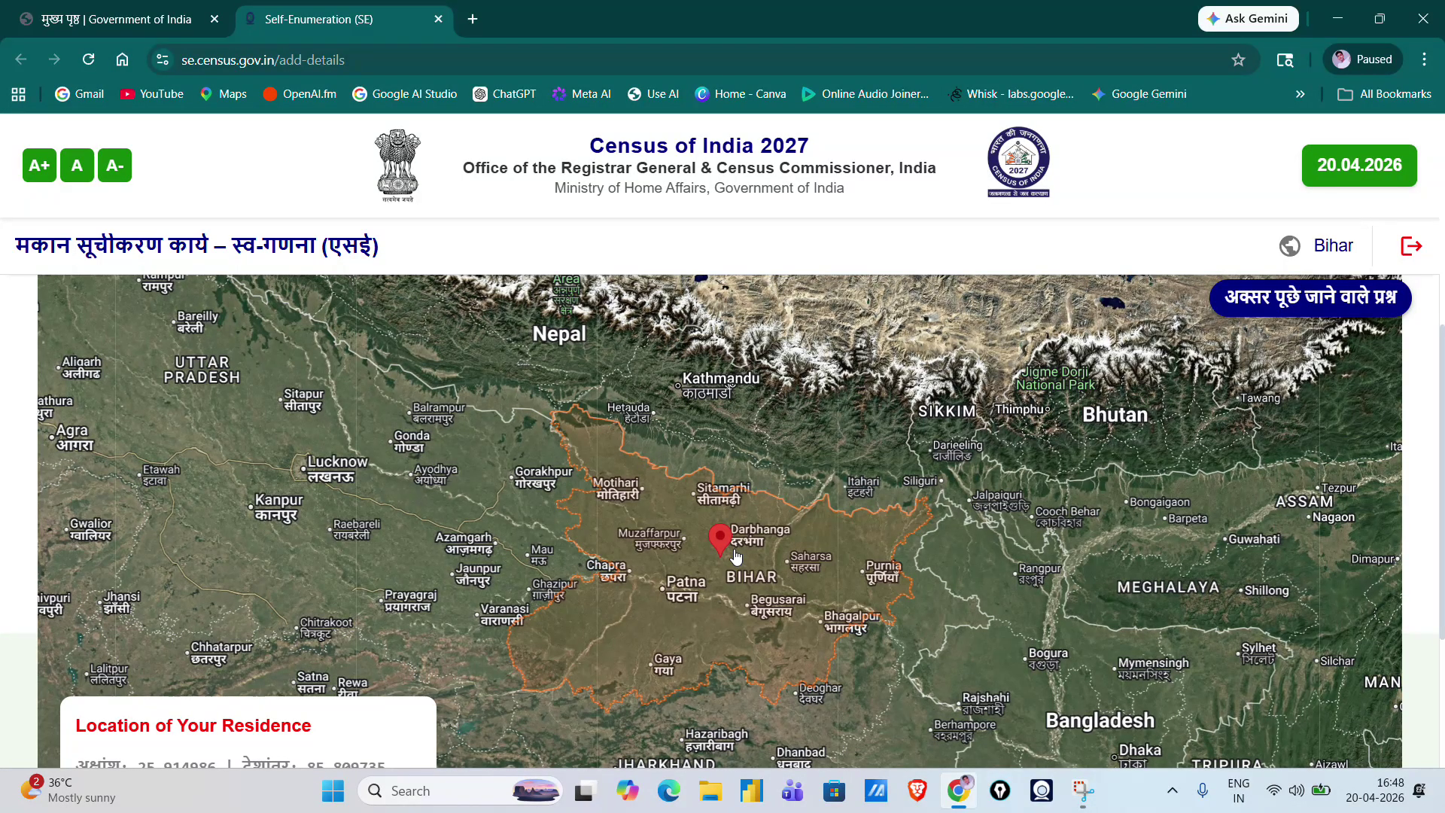
- Zoom into the satellite map and pan toward the residence
scroll(736, 555, up, 2)
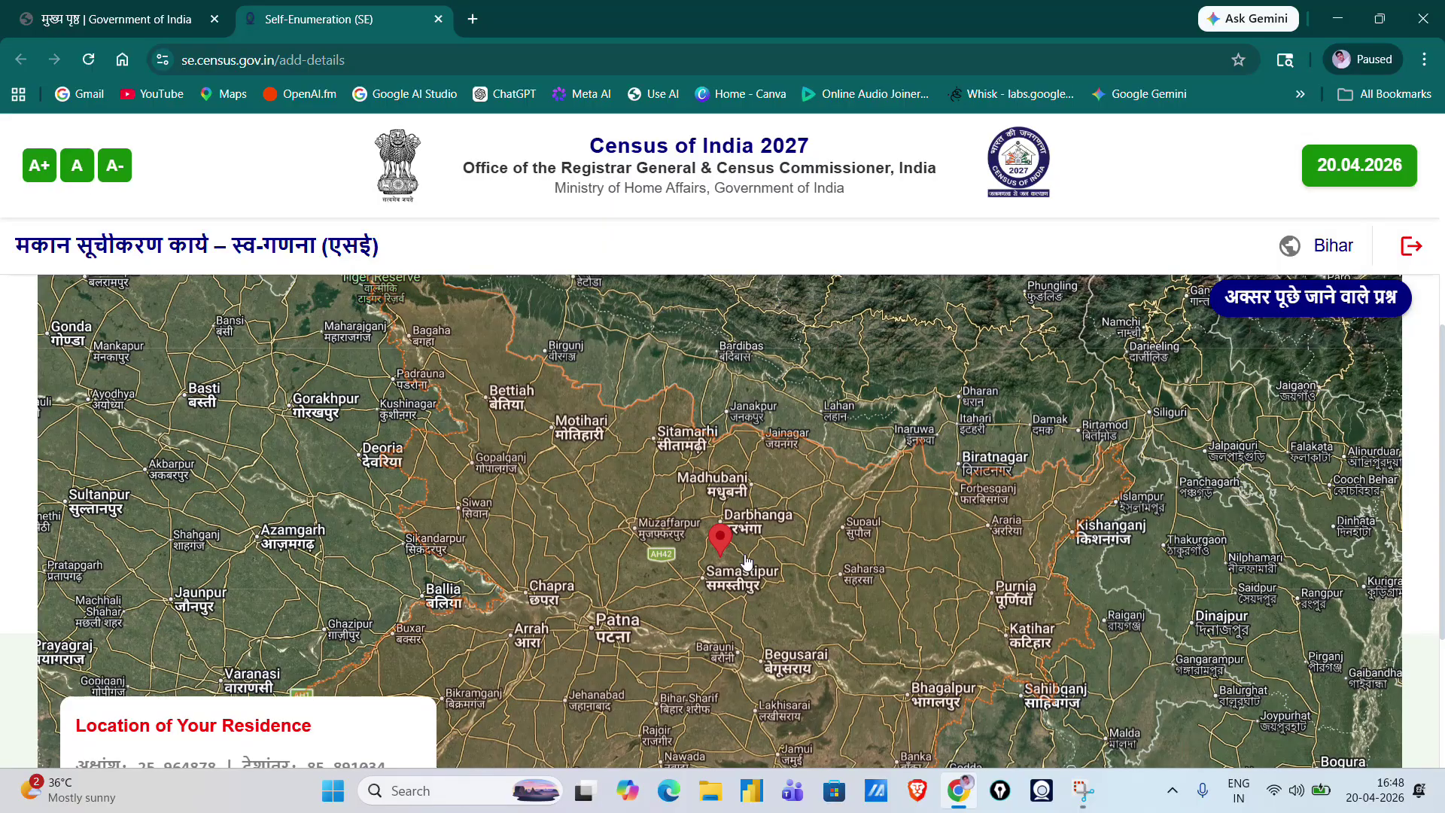
scroll(746, 560, up, 2)
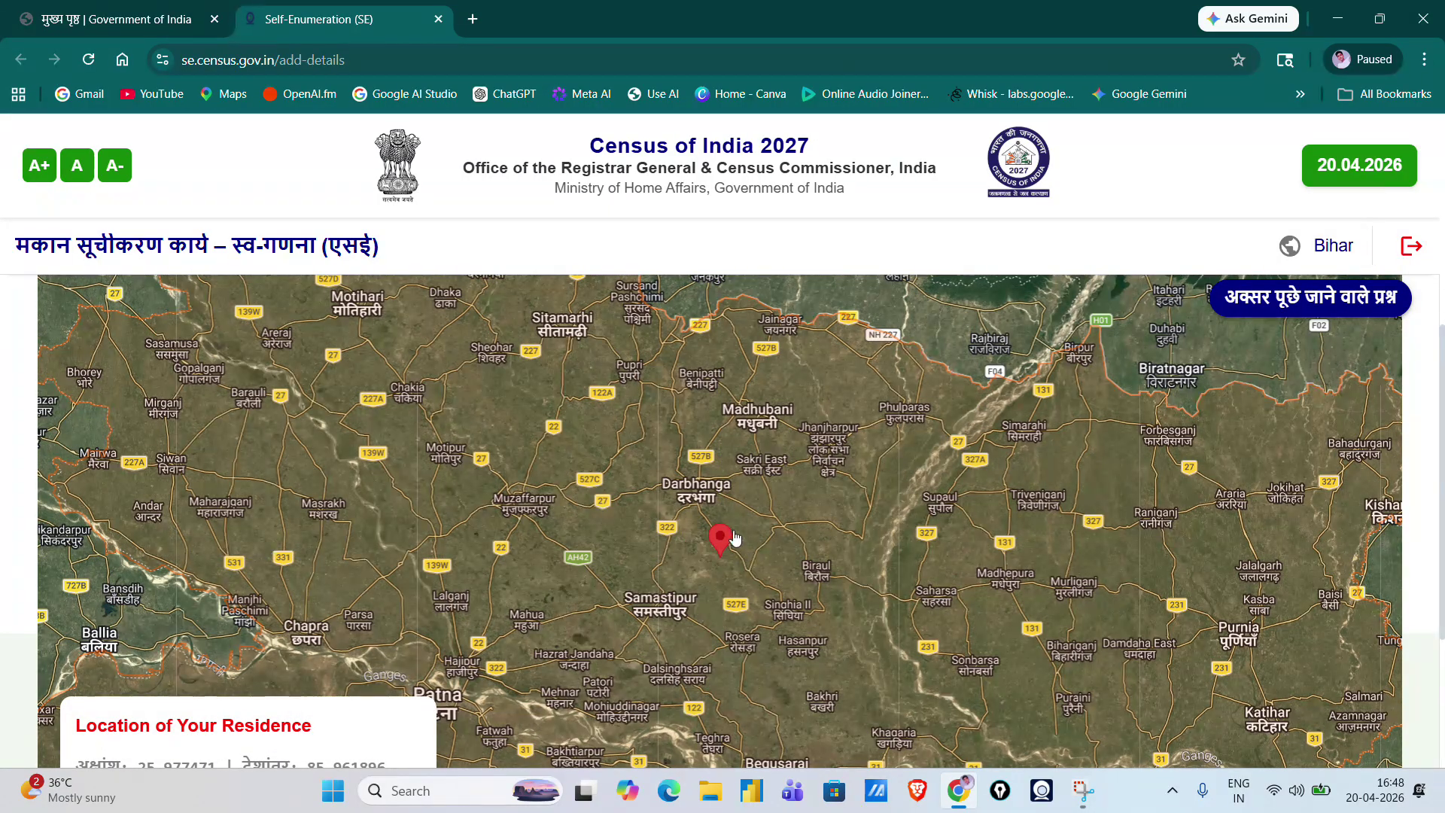
scroll(728, 501, up, 3)
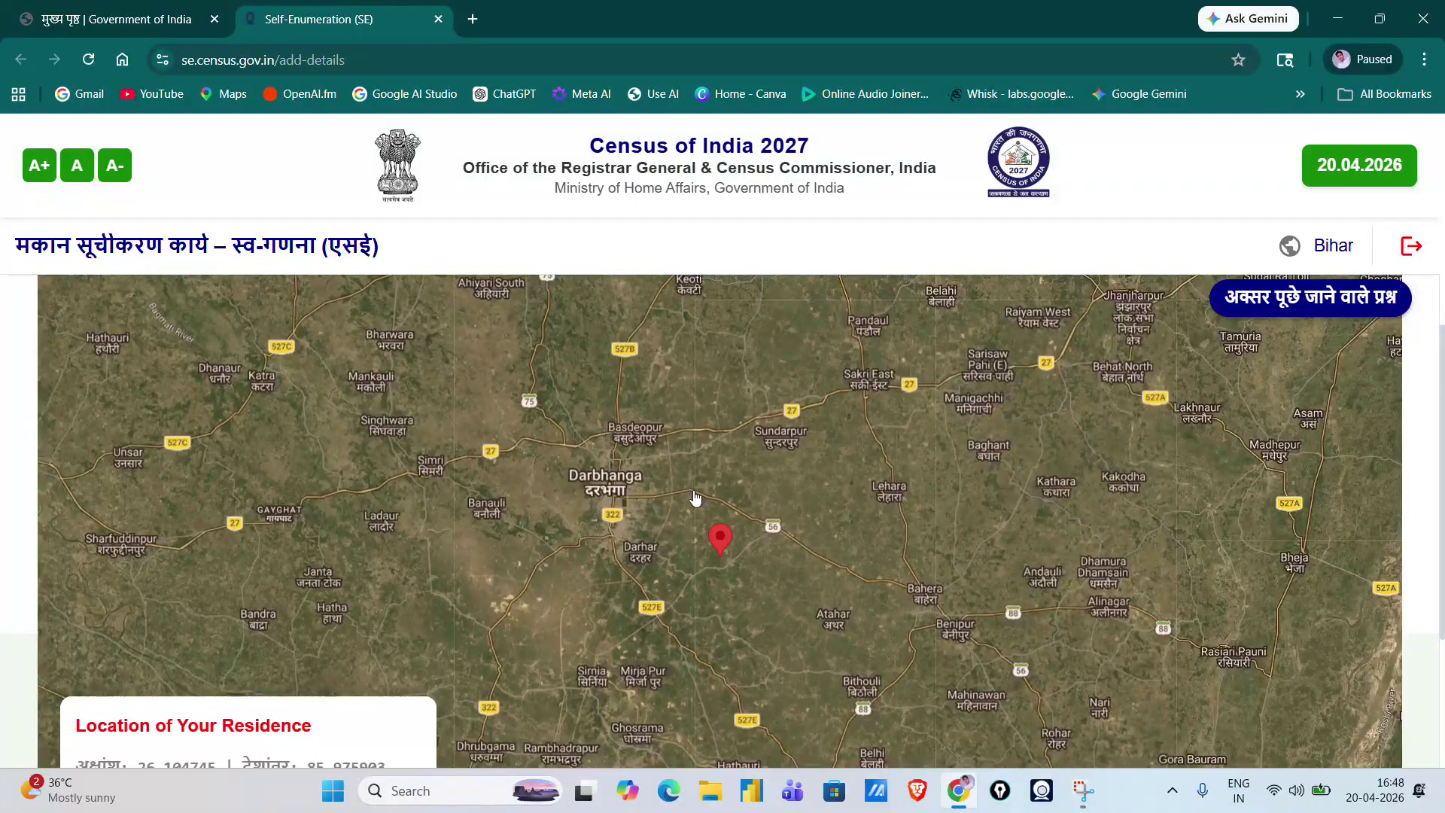
scroll(696, 498, up, 2)
scroll(663, 506, up, 1)
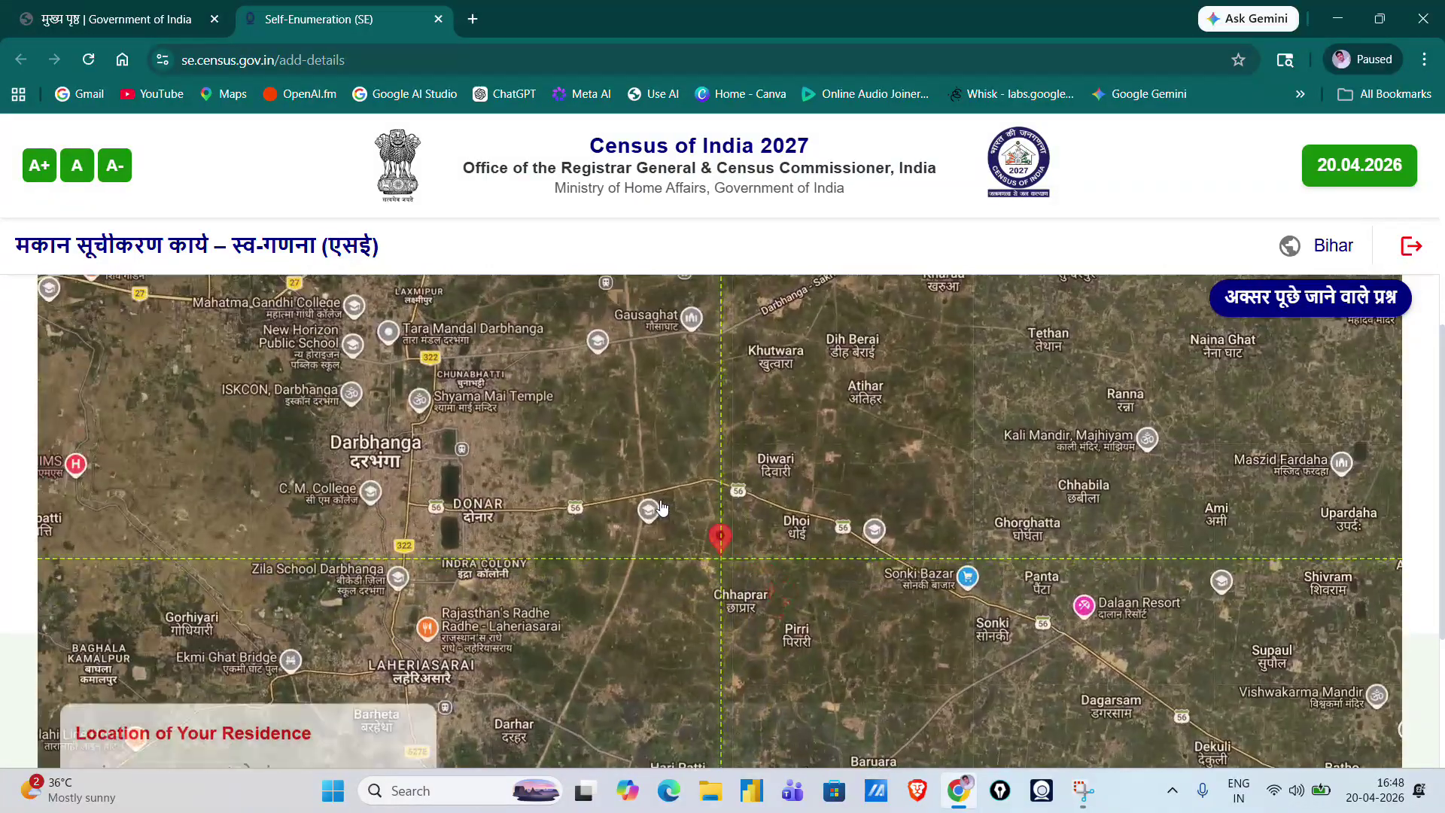
scroll(662, 503, up, 1)
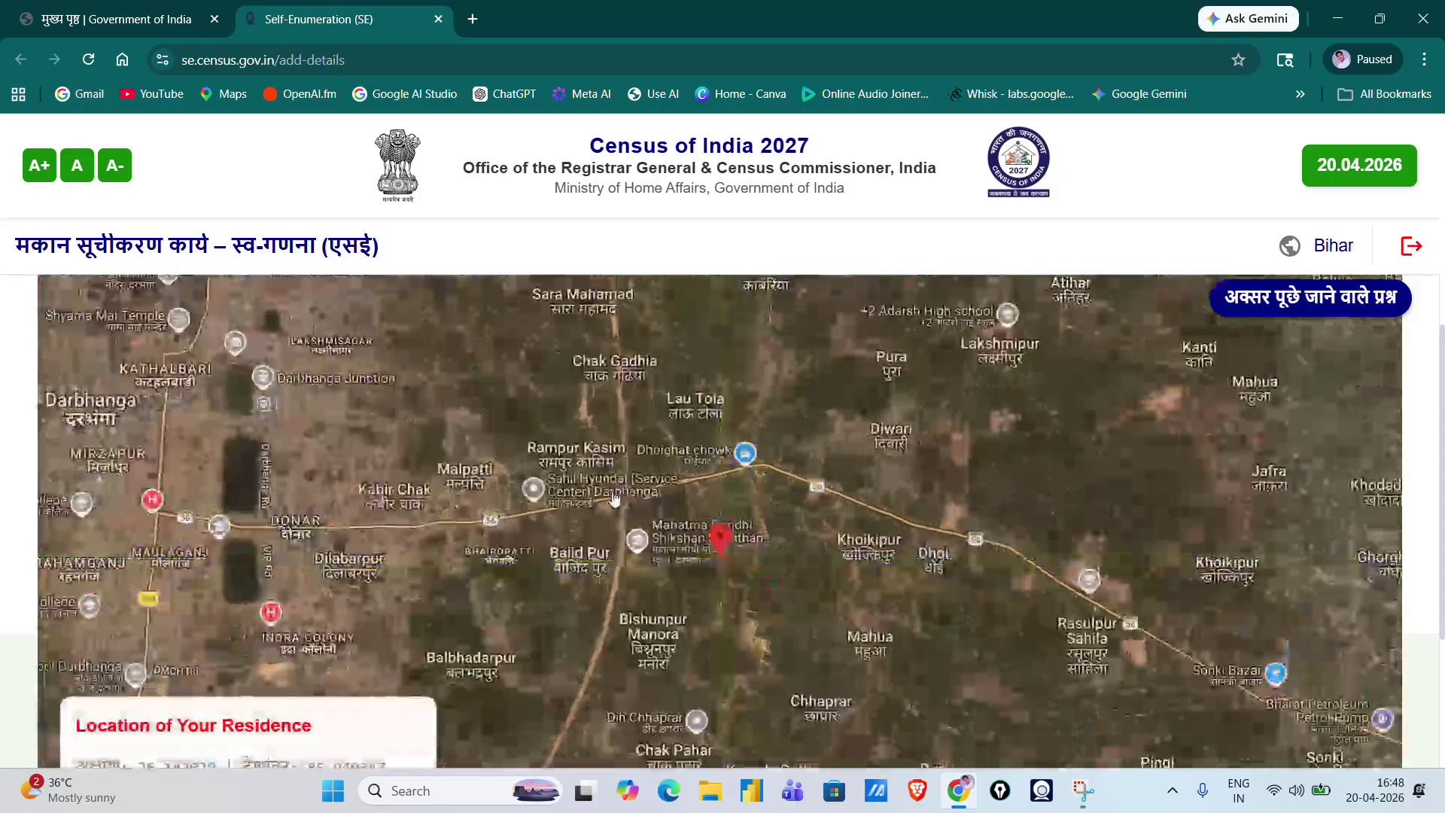
scroll(534, 515, up, 1)
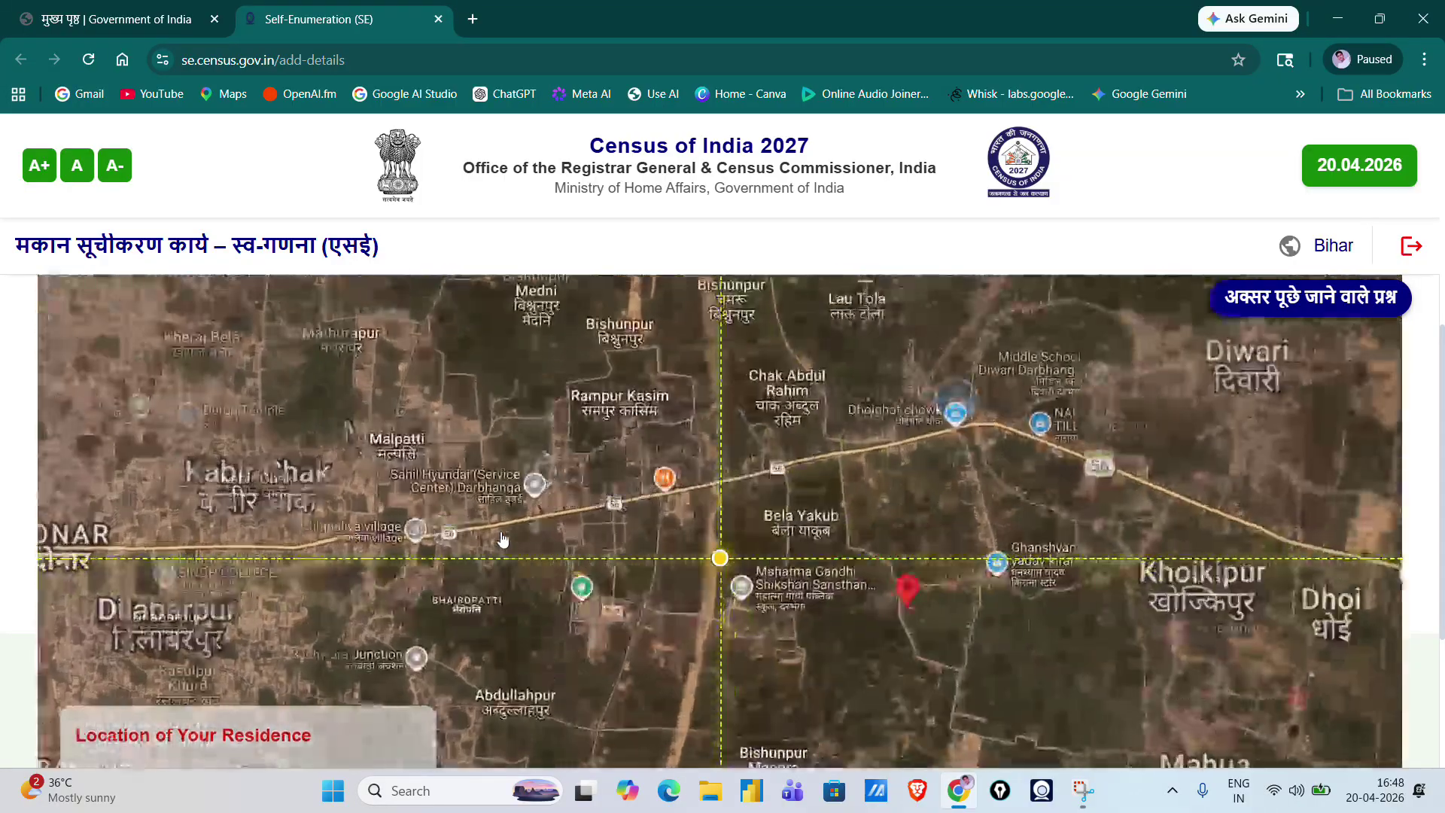
drag(535, 515, 786, 498)
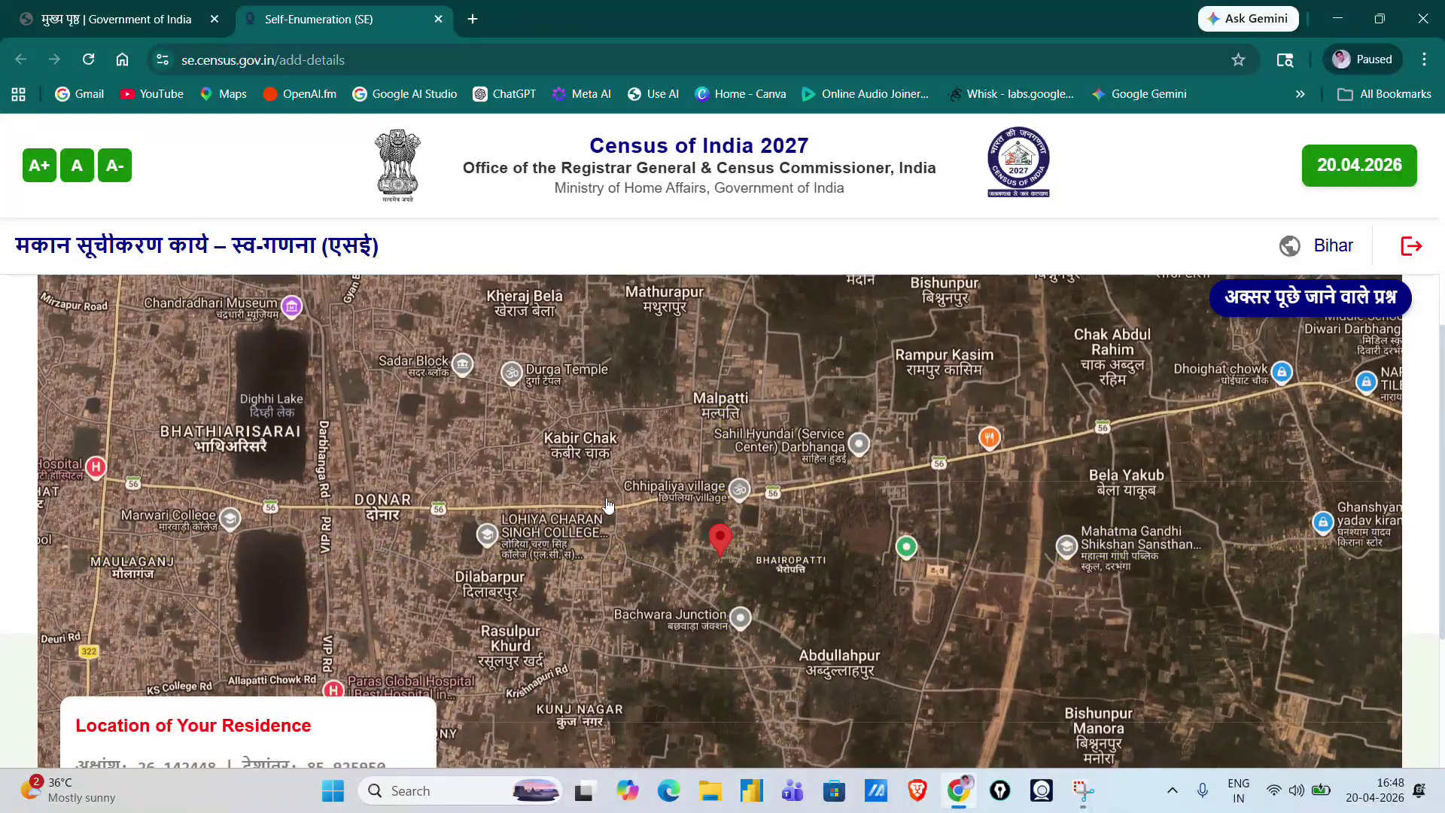
- Zoom in closer and drag the map until the red pin sits on the house
scroll(611, 511, up, 1)
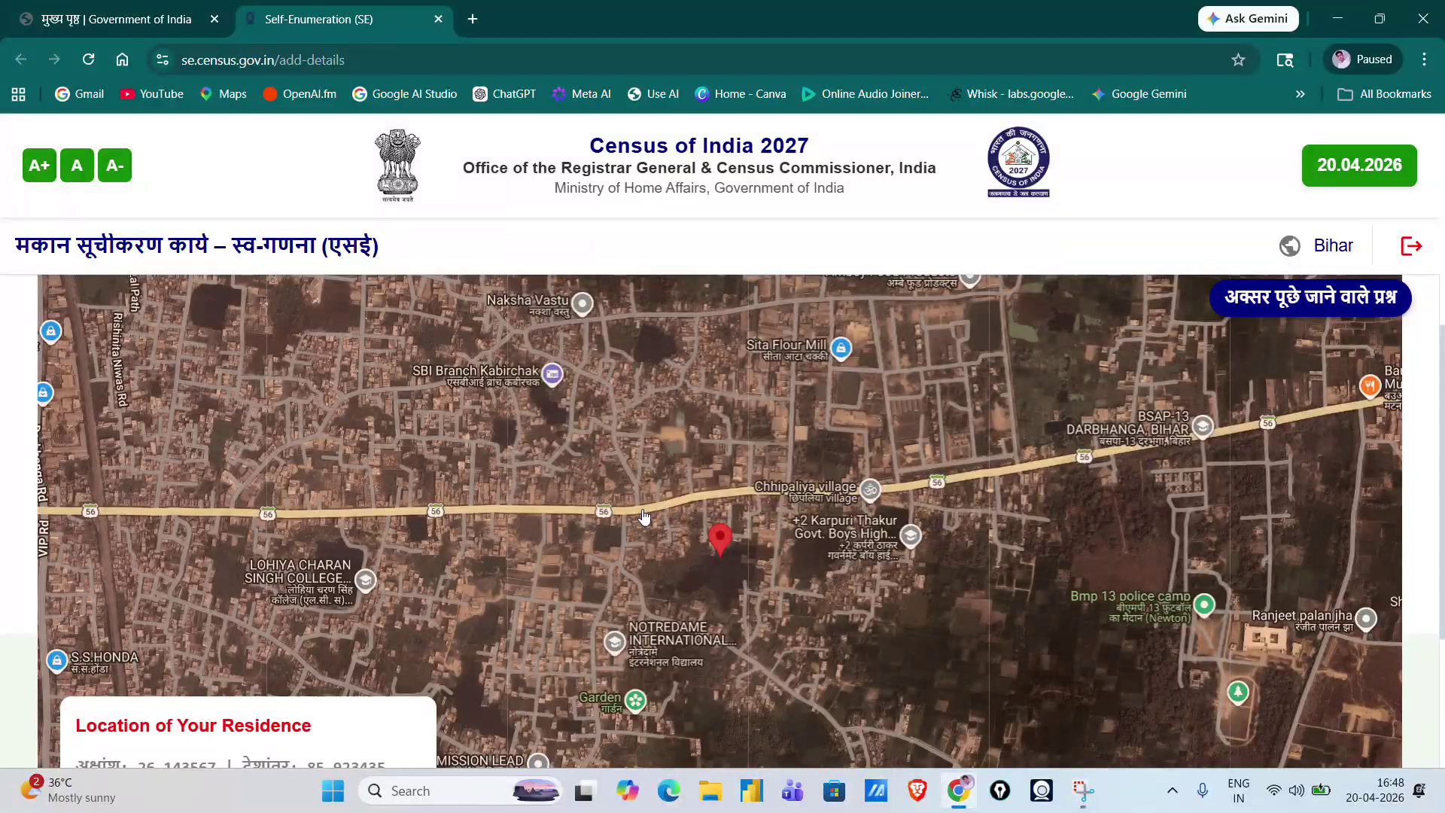
scroll(641, 516, up, 1)
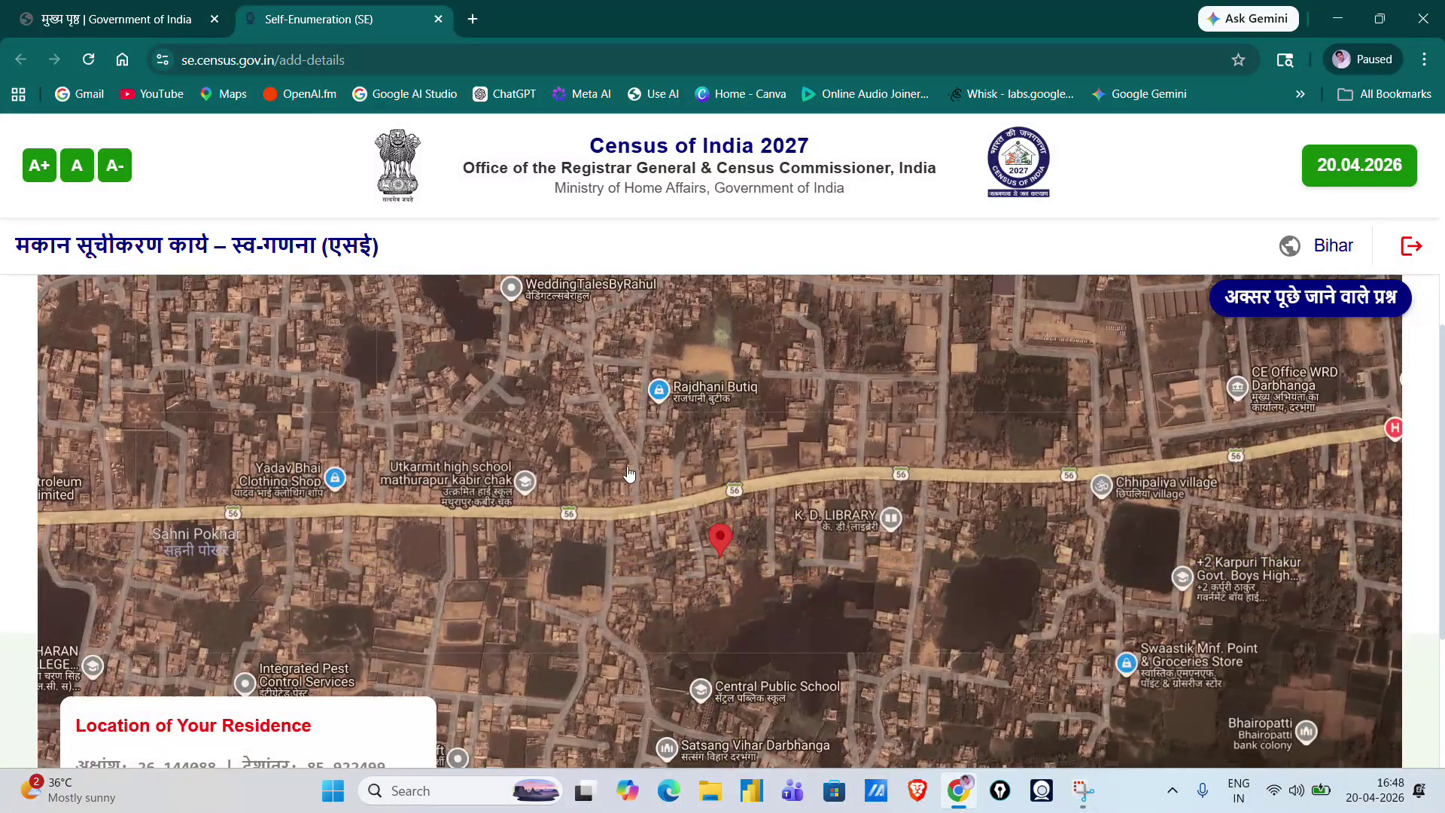
scroll(647, 547, up, 1)
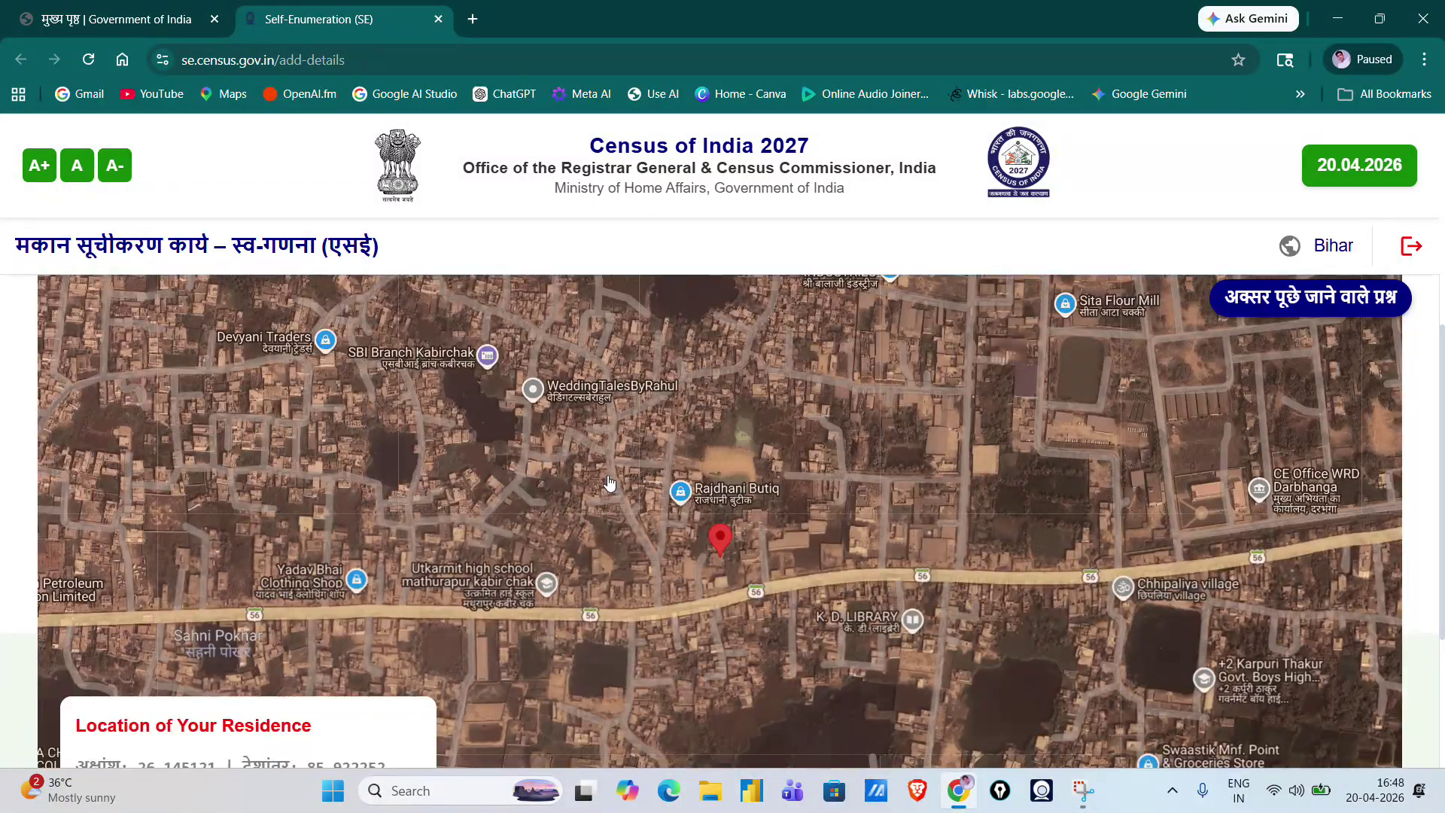
scroll(610, 482, up, 1)
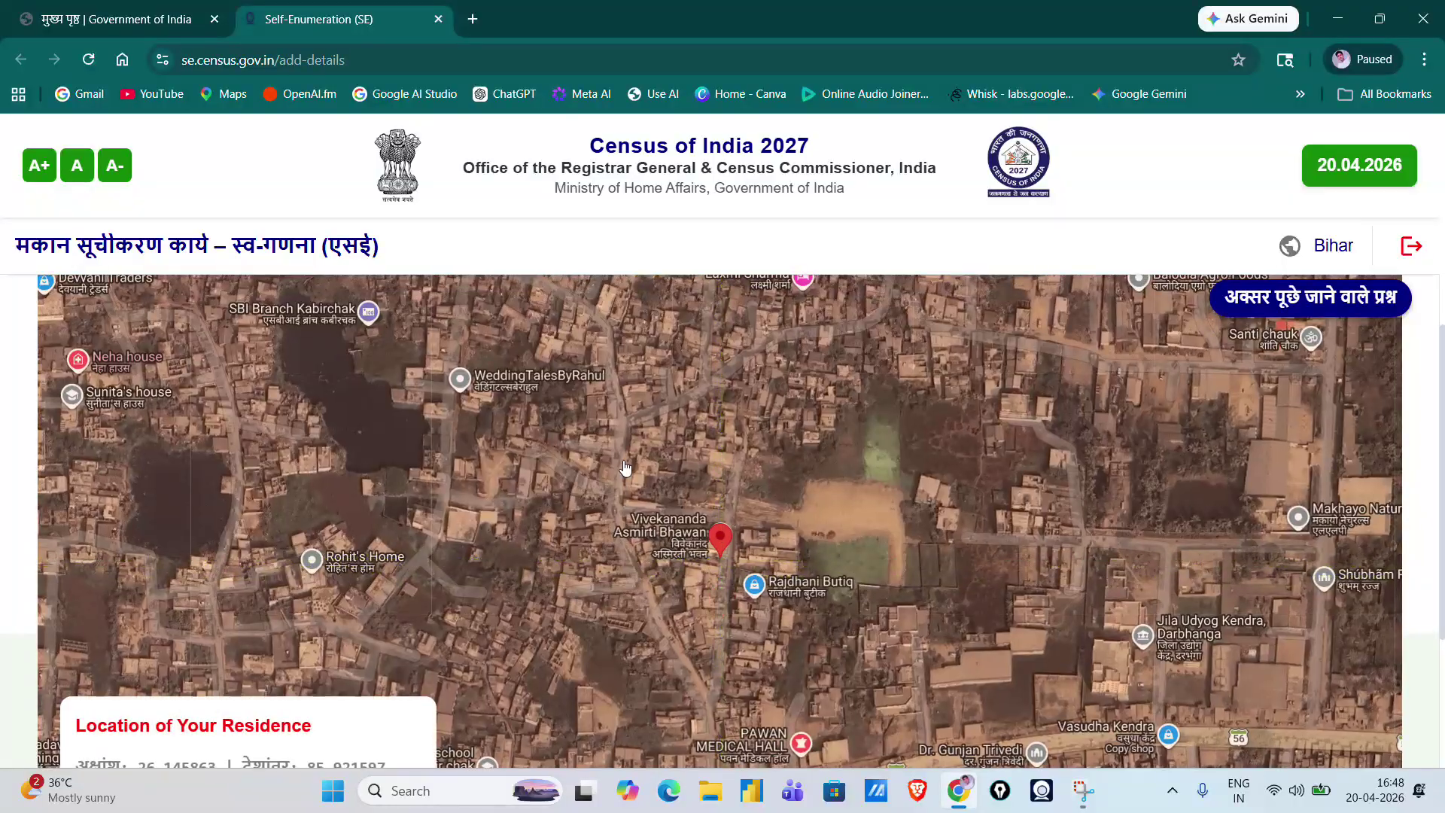
scroll(624, 467, up, 1)
drag(624, 467, 600, 502)
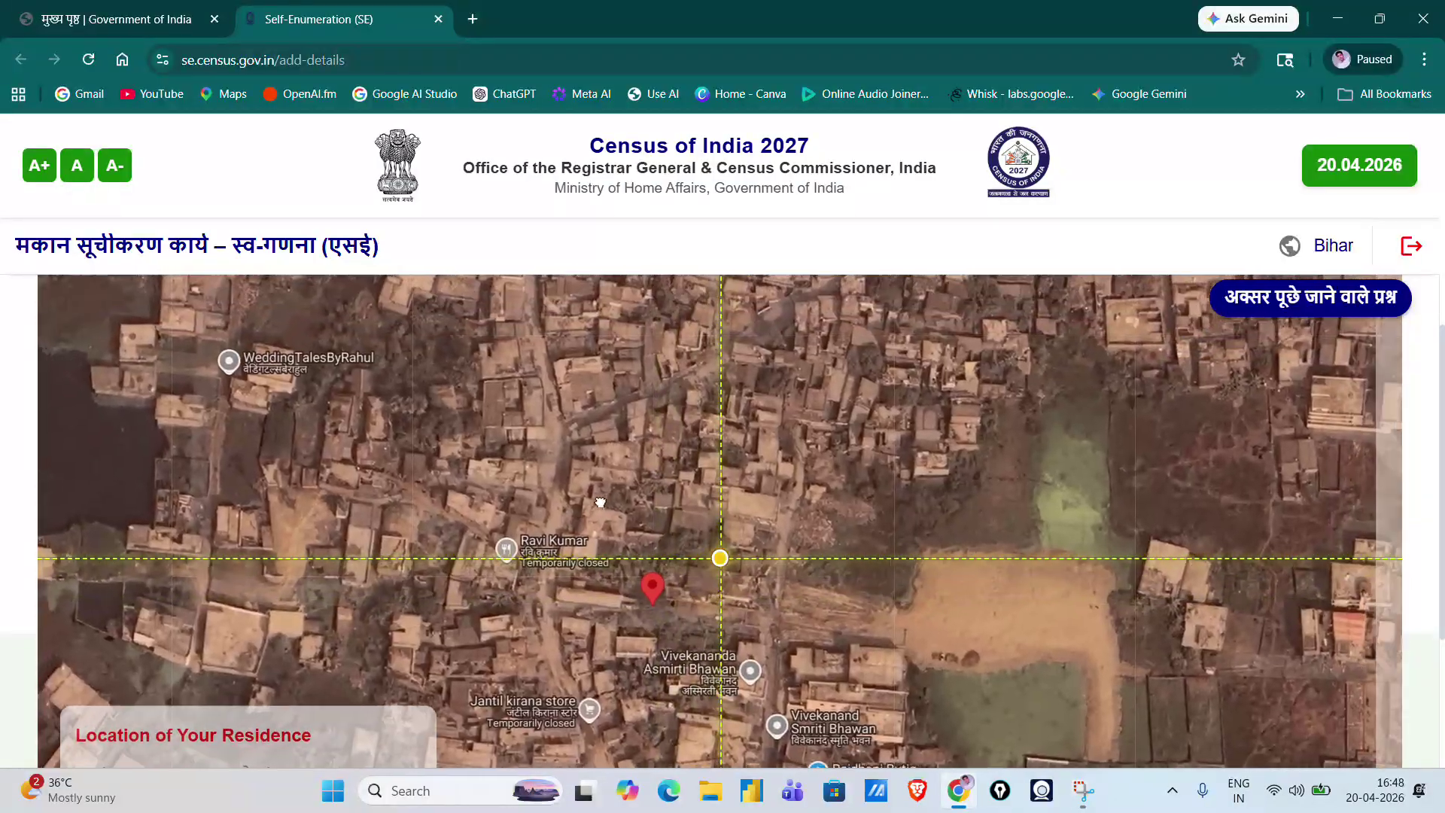
scroll(635, 460, up, 1)
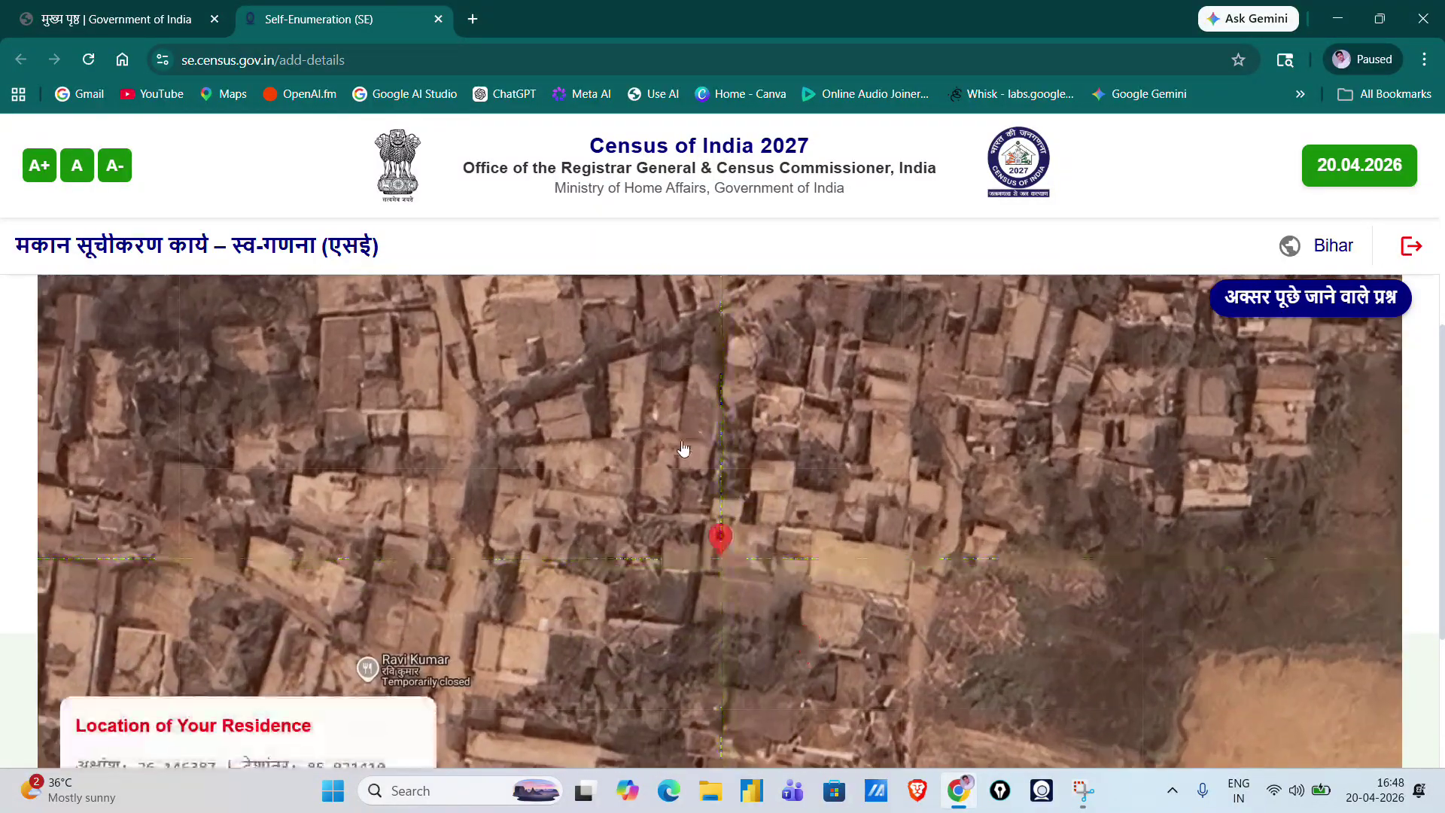
mouse_move(767, 376)
mouse_down()
mouse_move(622, 447)
mouse_move(444, 576)
mouse_up()
scroll(624, 444, up, 1)
drag(627, 433, 576, 524)
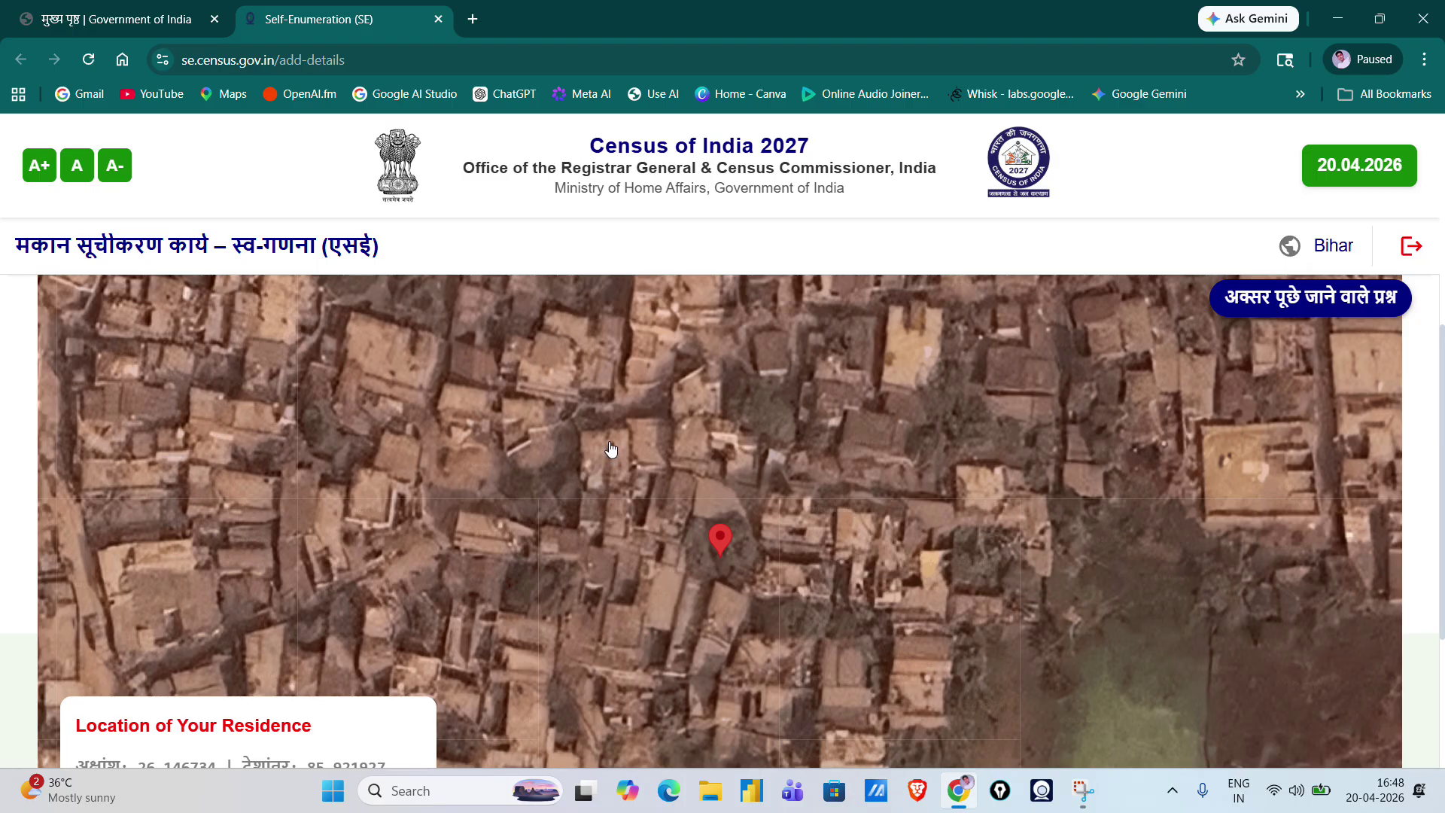
drag(611, 449, 719, 558)
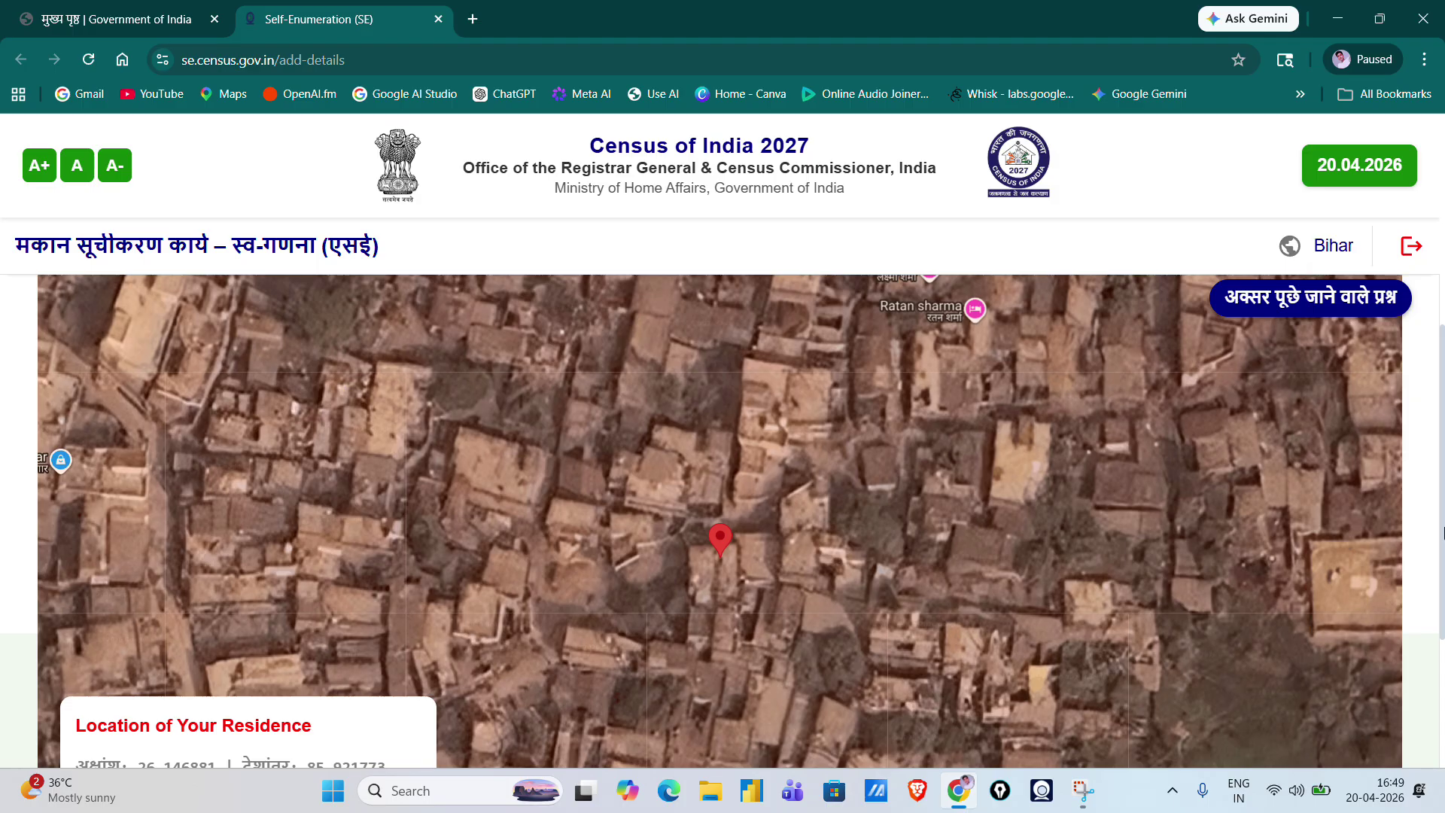
- Confirm the pinned residence location with स्थान की पुष्टि करें
scroll(1443, 533, down, 3)
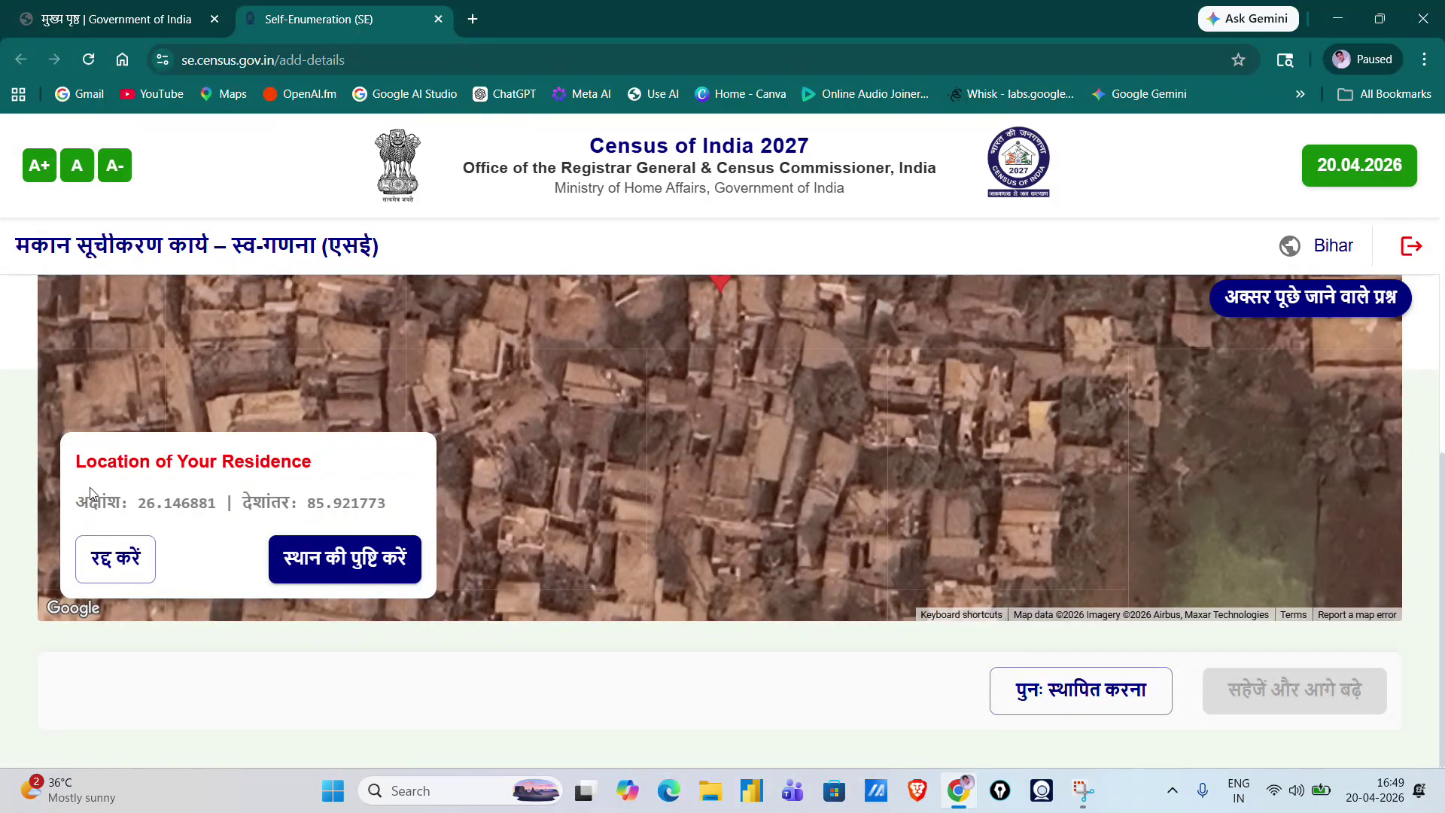
click(326, 563)
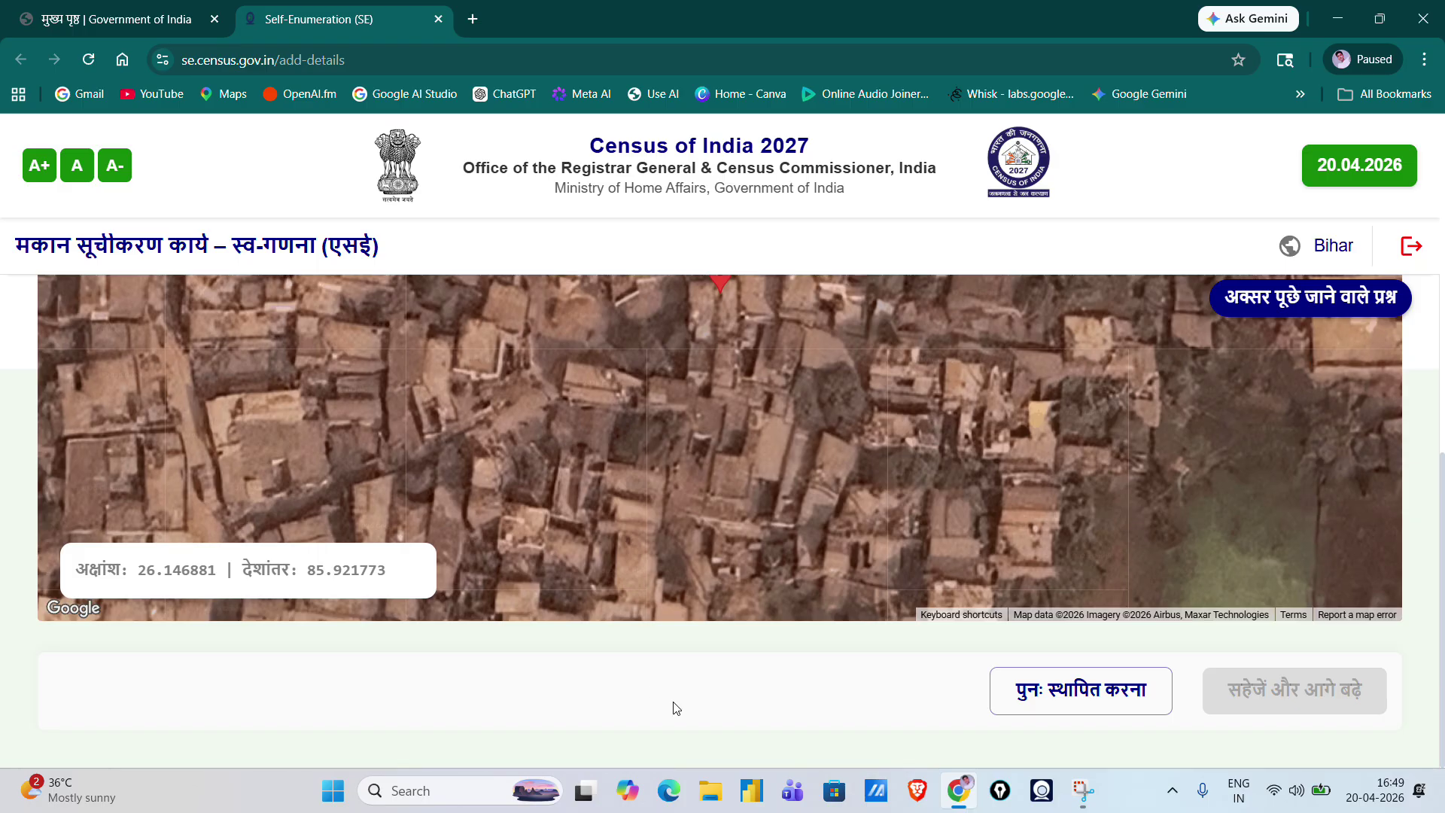
- Review the auto-filled Darbhanga address in the village/landmark field
scroll(675, 708, up, 4)
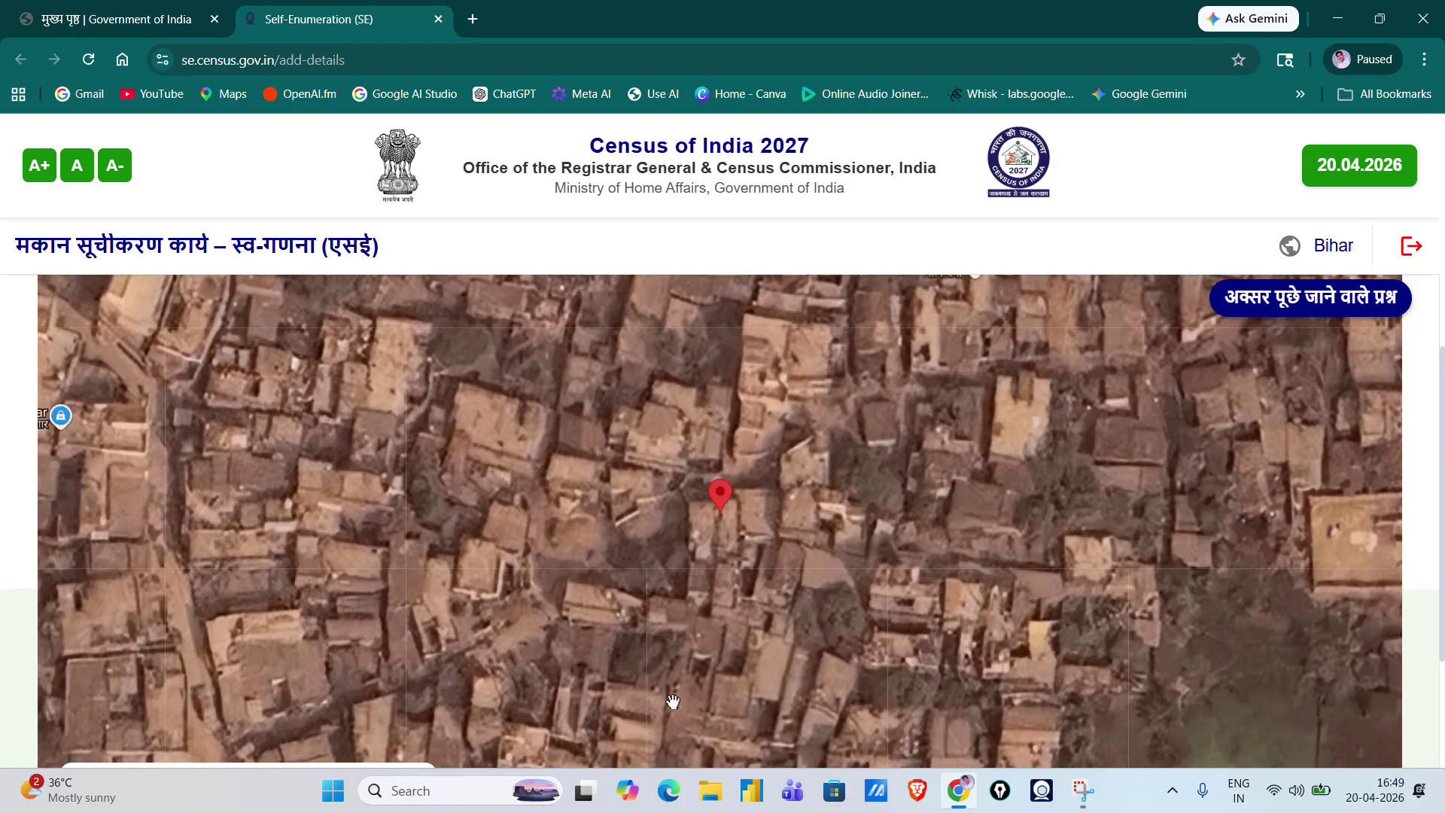
scroll(673, 701, down, 1)
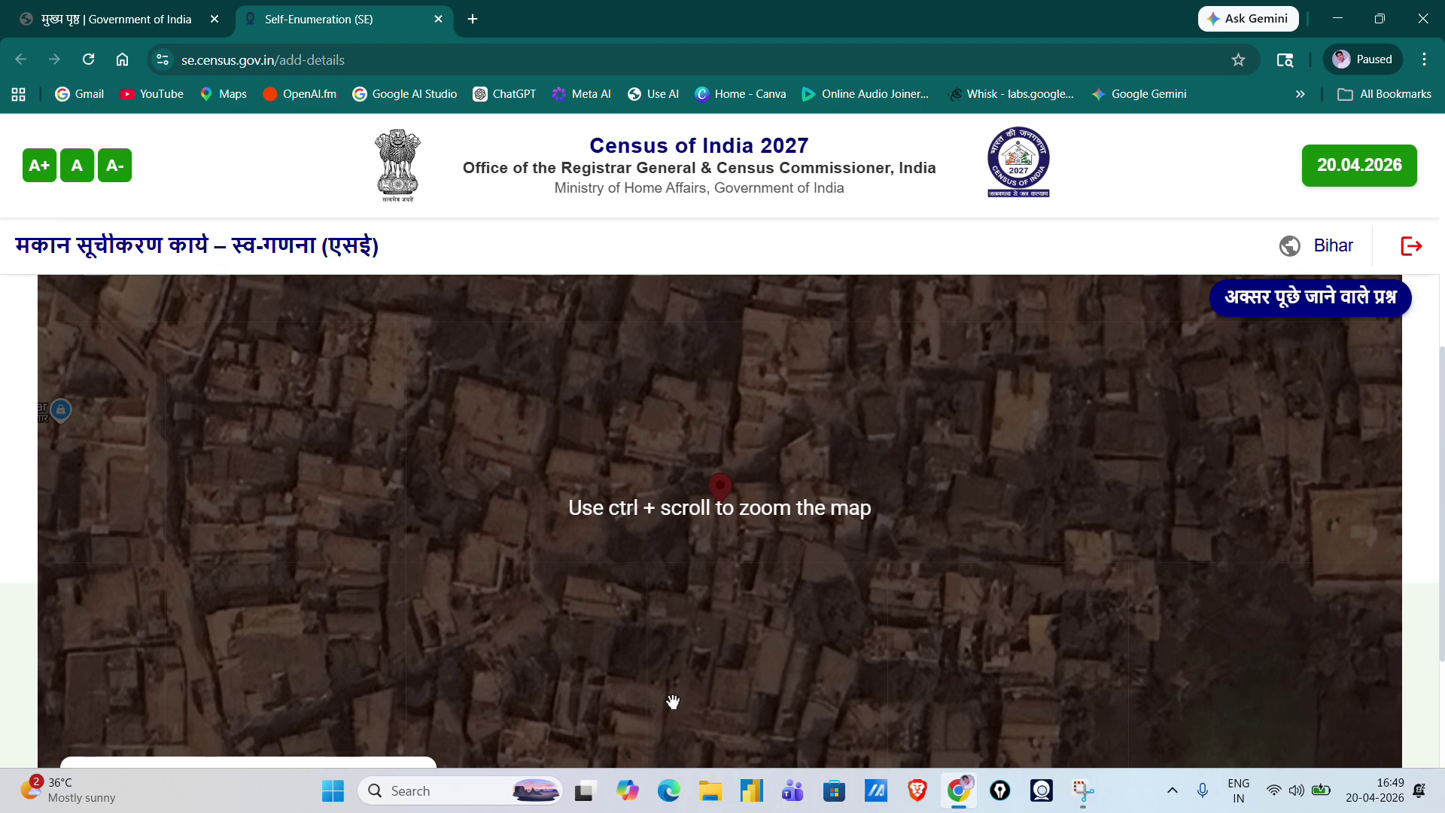
scroll(673, 701, down, 3)
scroll(672, 708, up, 3)
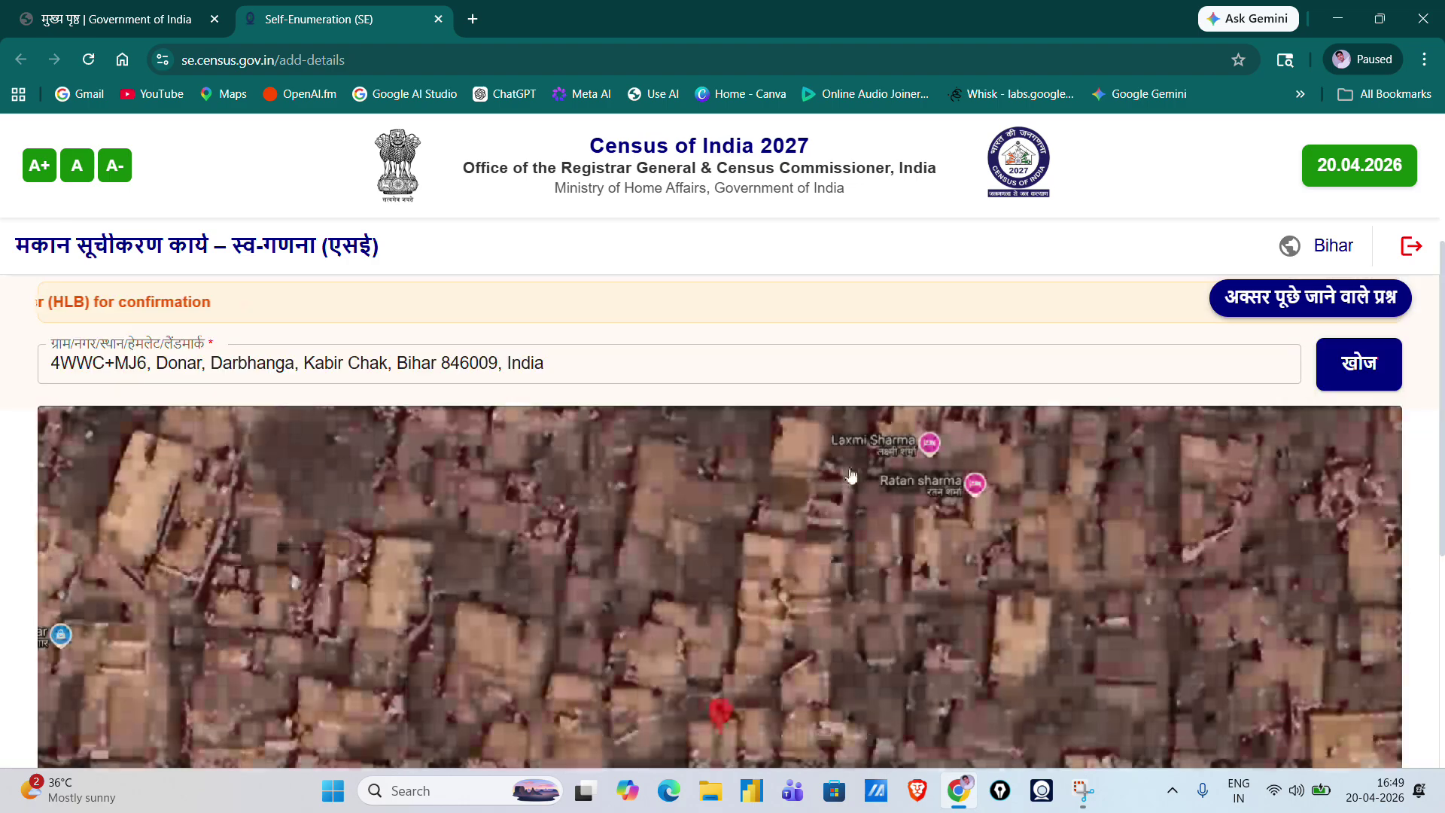
click(867, 356)
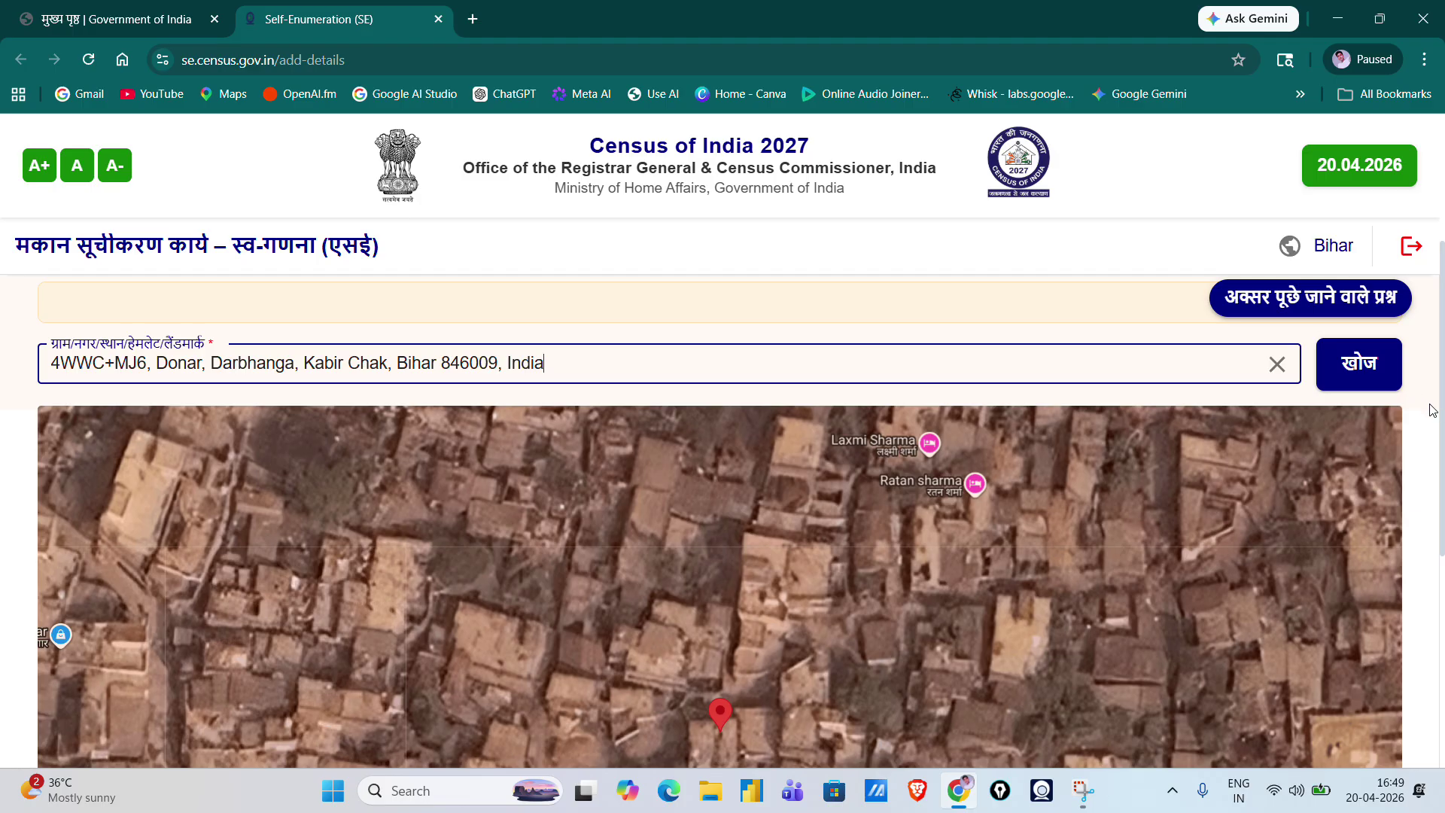
scroll(1418, 412, down, 6)
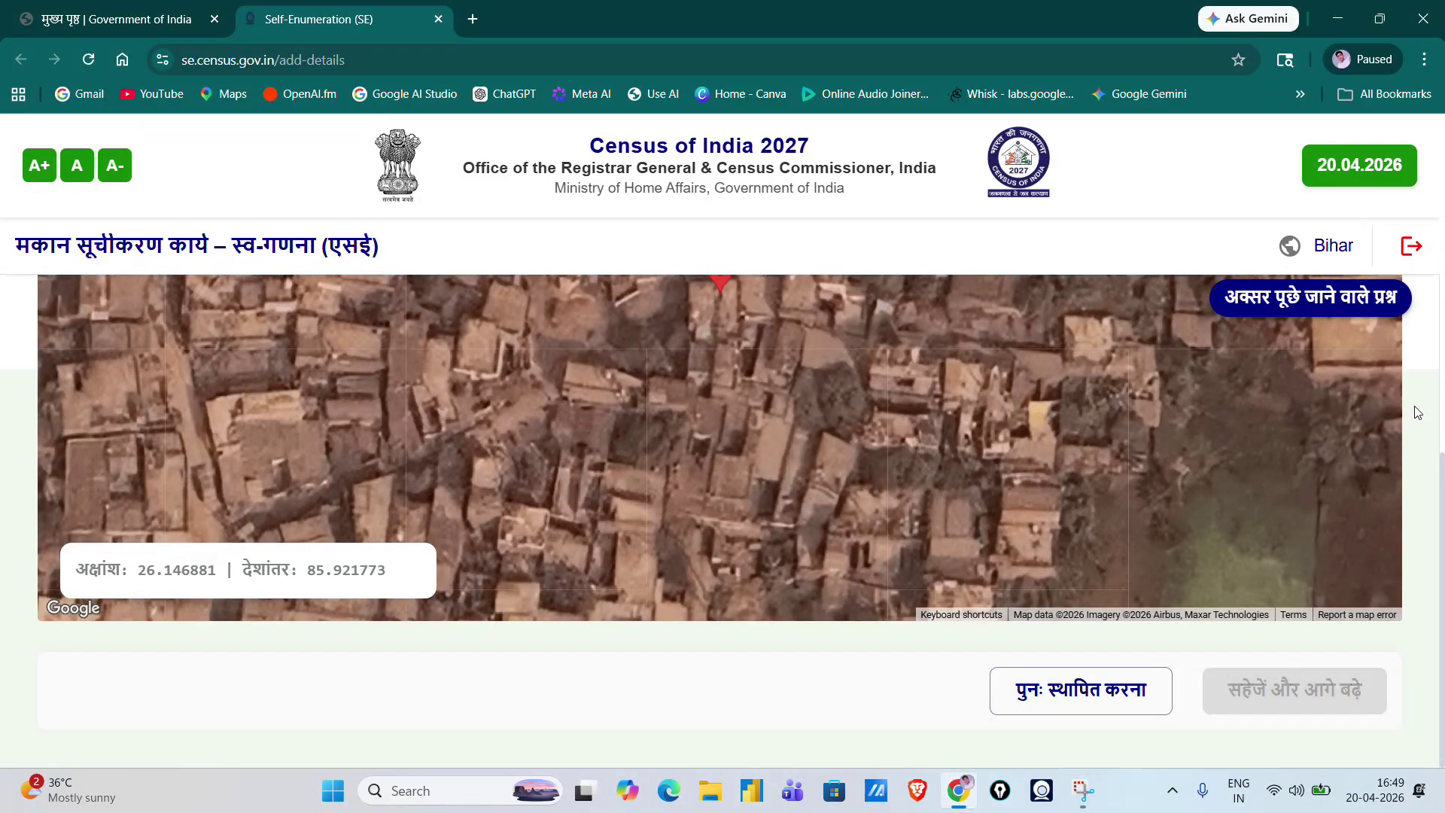
scroll(1418, 413, up, 1)
scroll(1418, 412, up, 8)
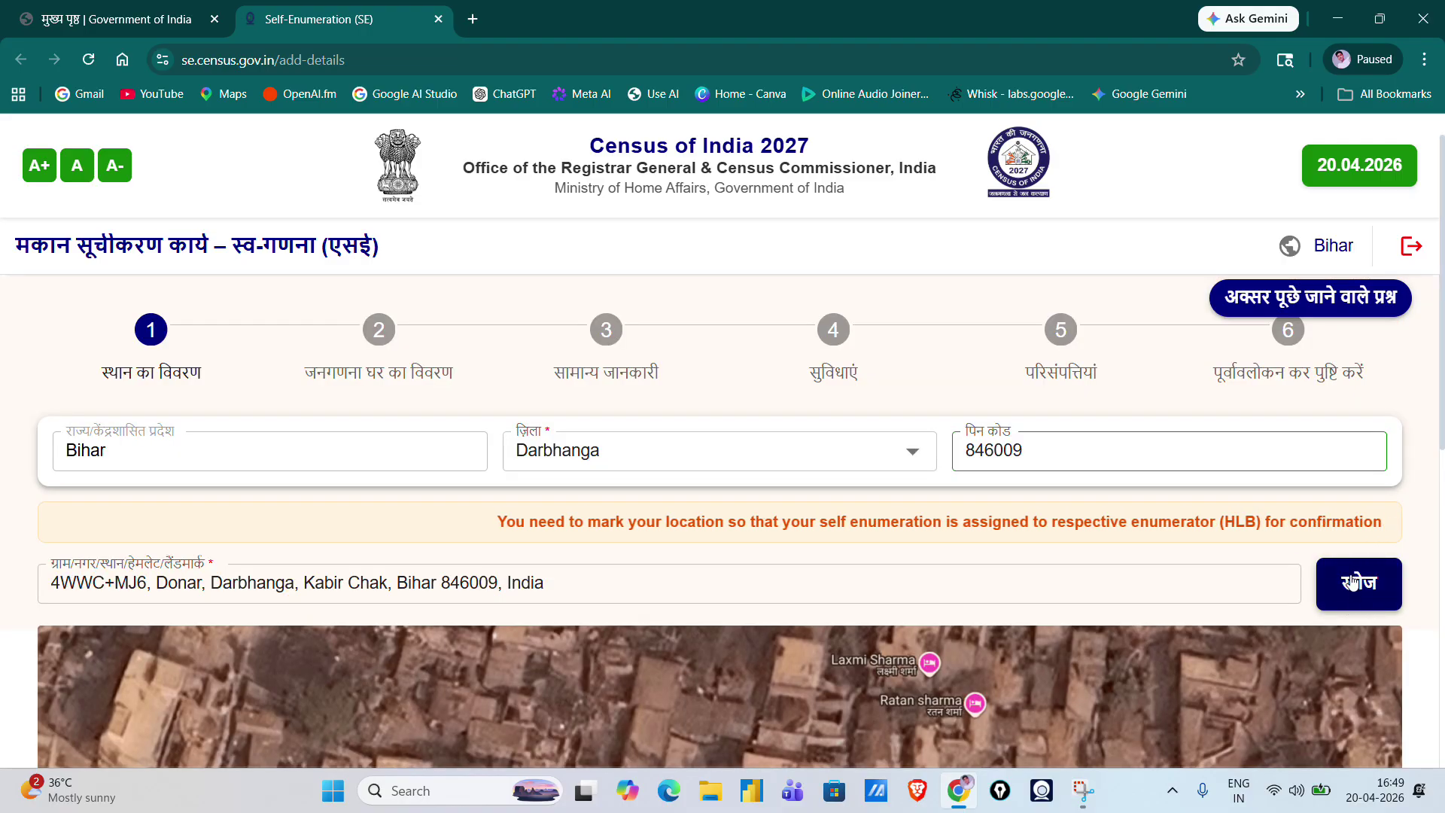
- Pick the suggested Kabir Chak address as the landmark, updating the map pin and coordinates
click(1356, 583)
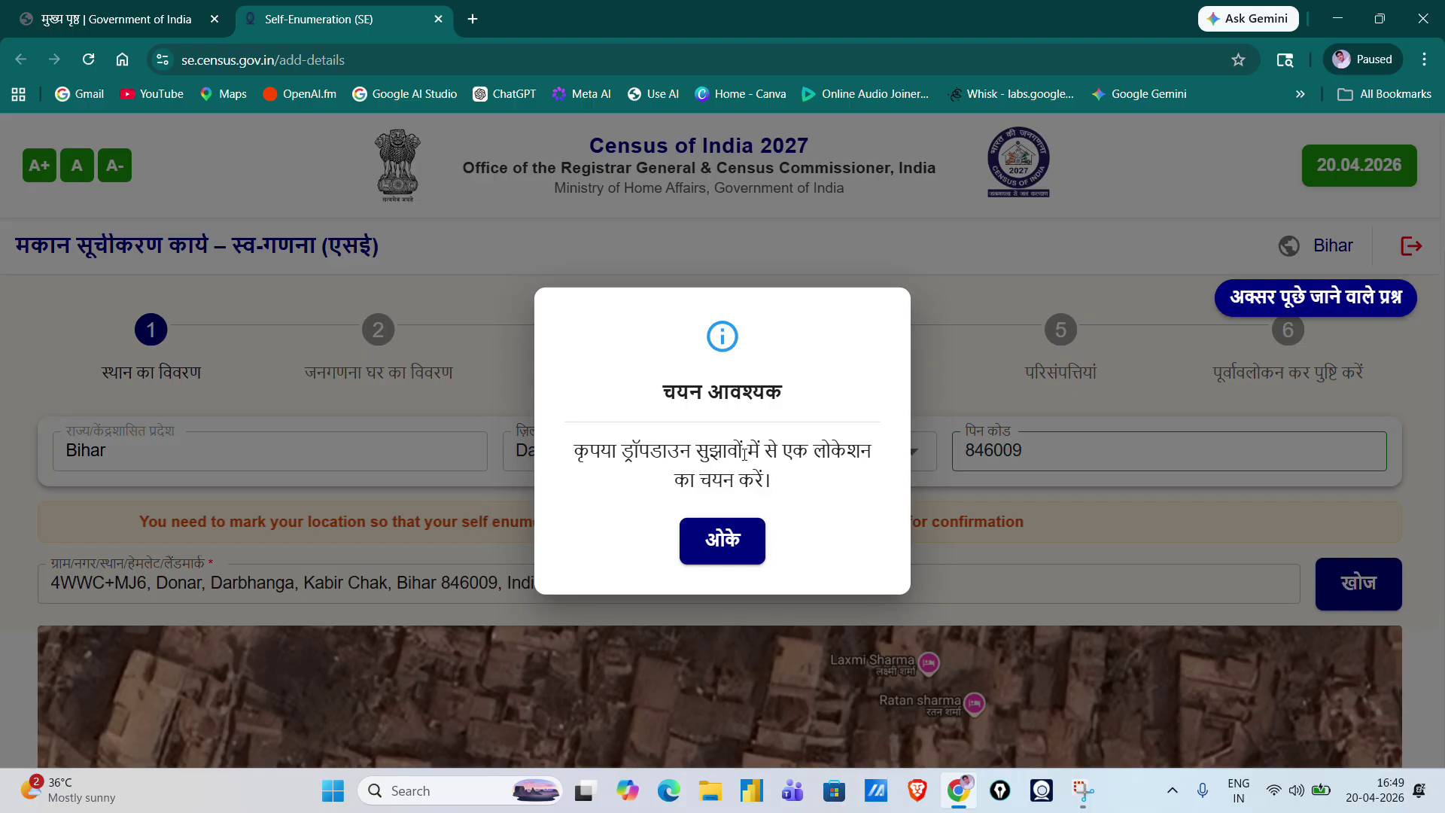
click(719, 542)
click(608, 578)
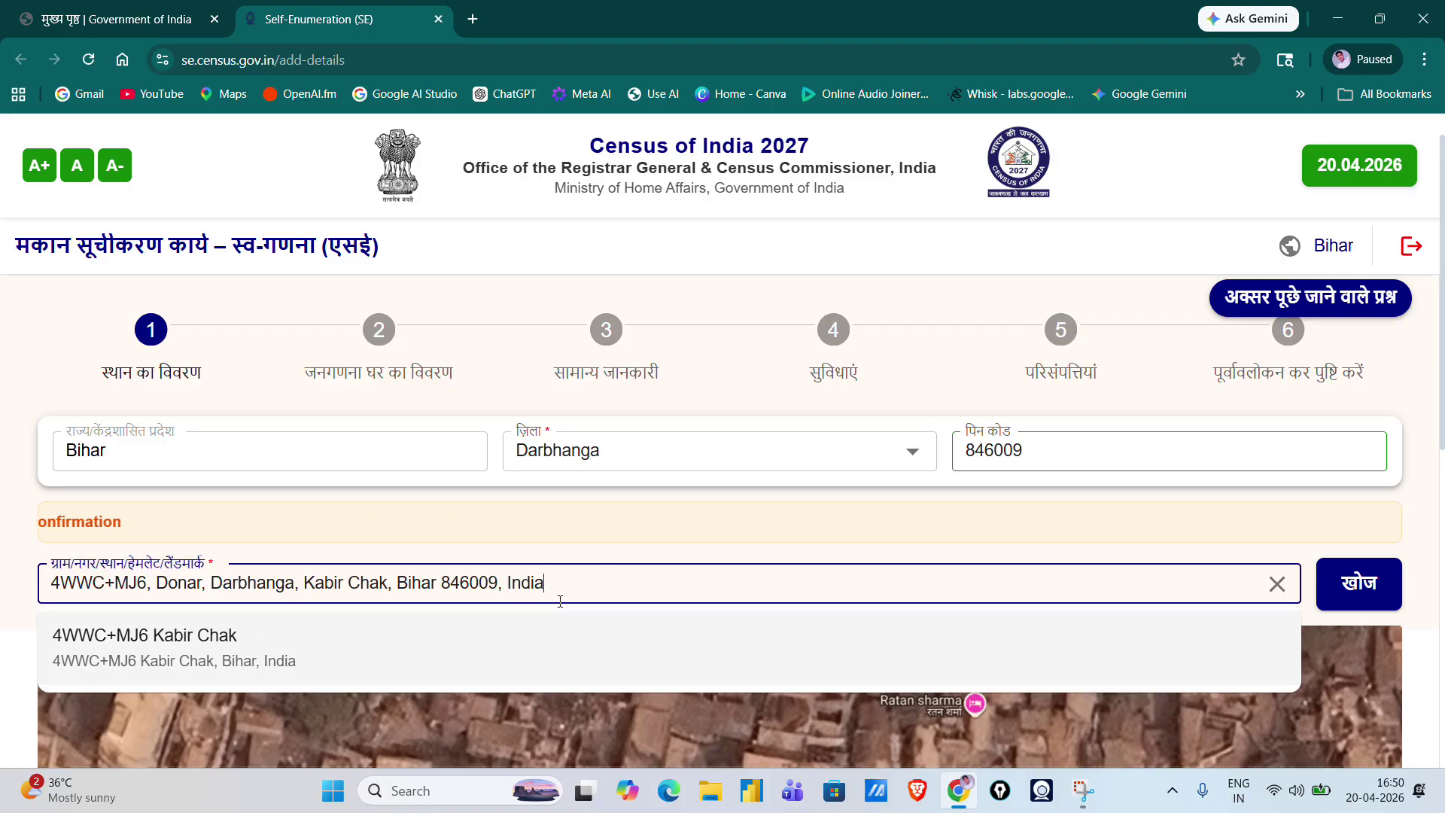
click(250, 662)
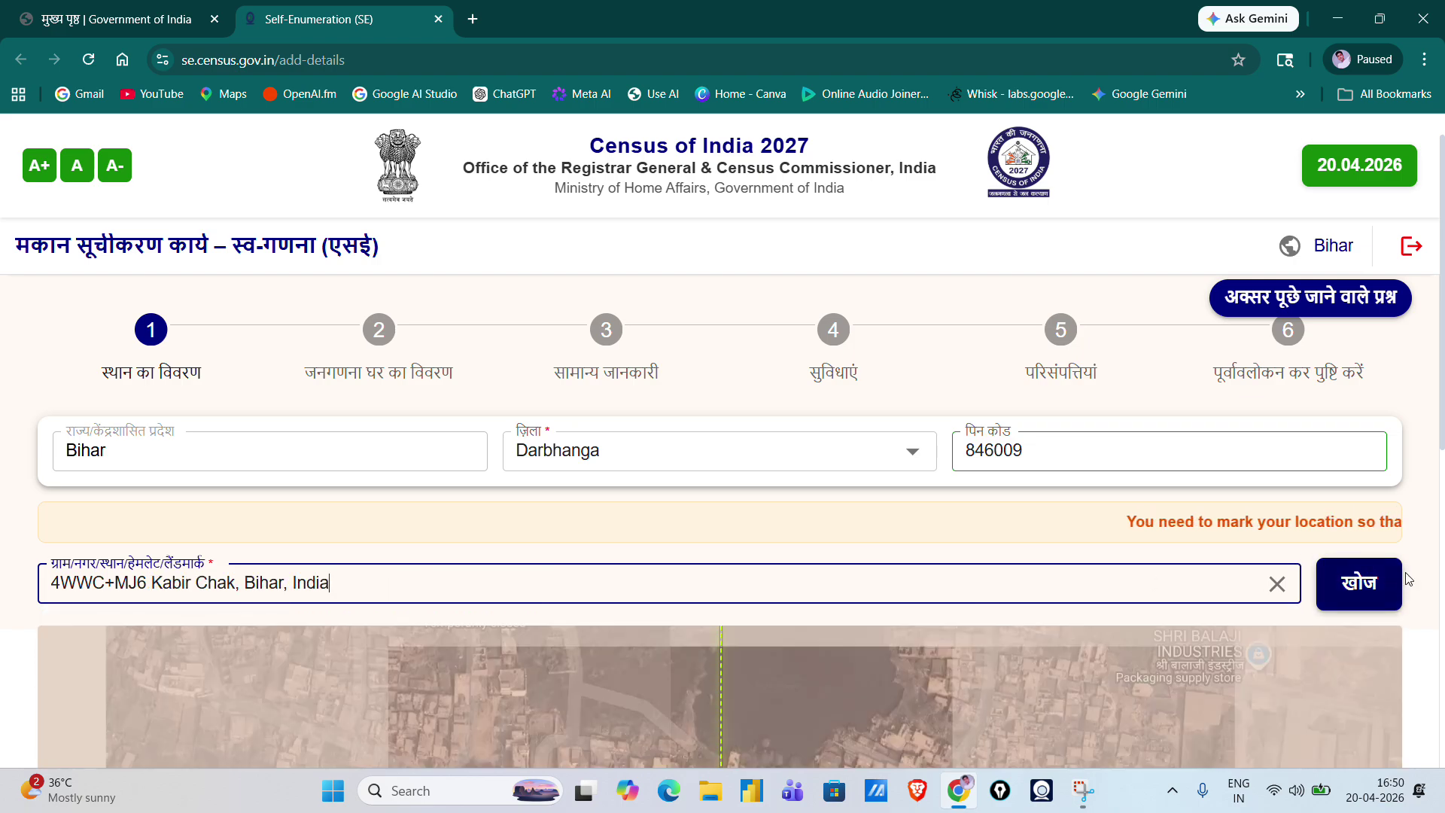
scroll(1434, 547, down, 3)
scroll(1434, 547, down, 5)
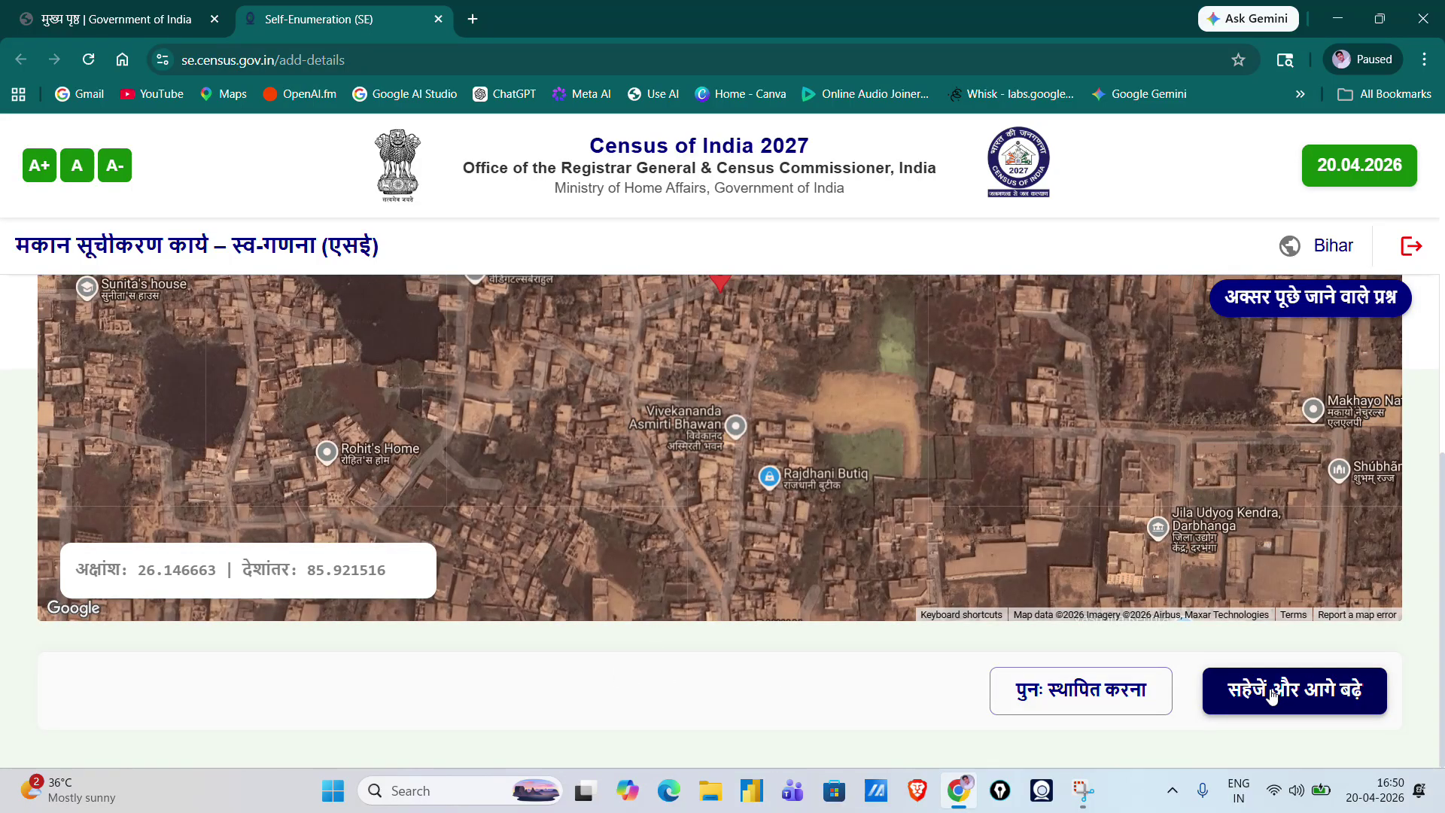
- Save the confirmed location with 'सहेजें और आगे बढ़े' and accept the हाँ confirmation
click(1272, 696)
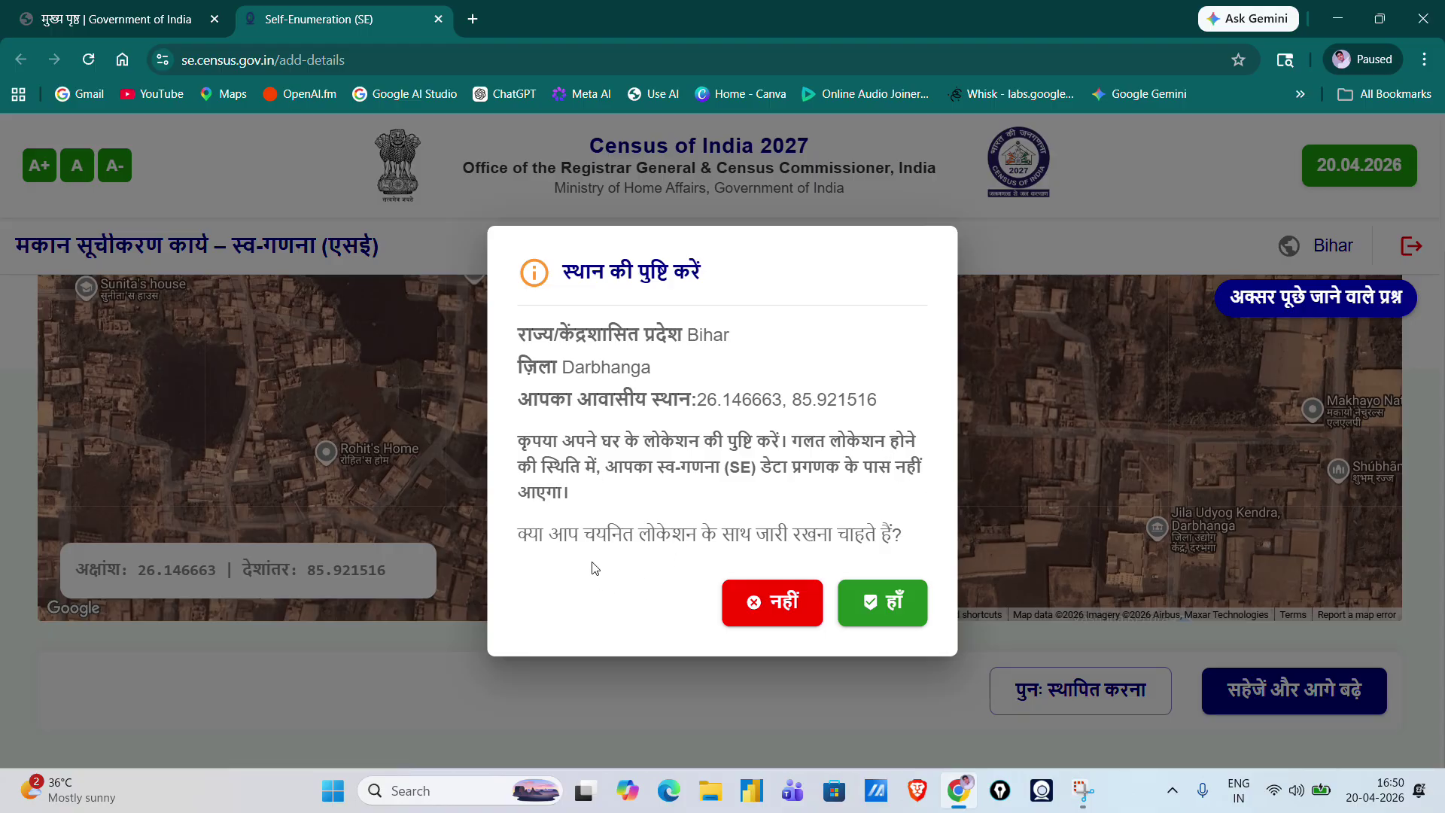
click(893, 610)
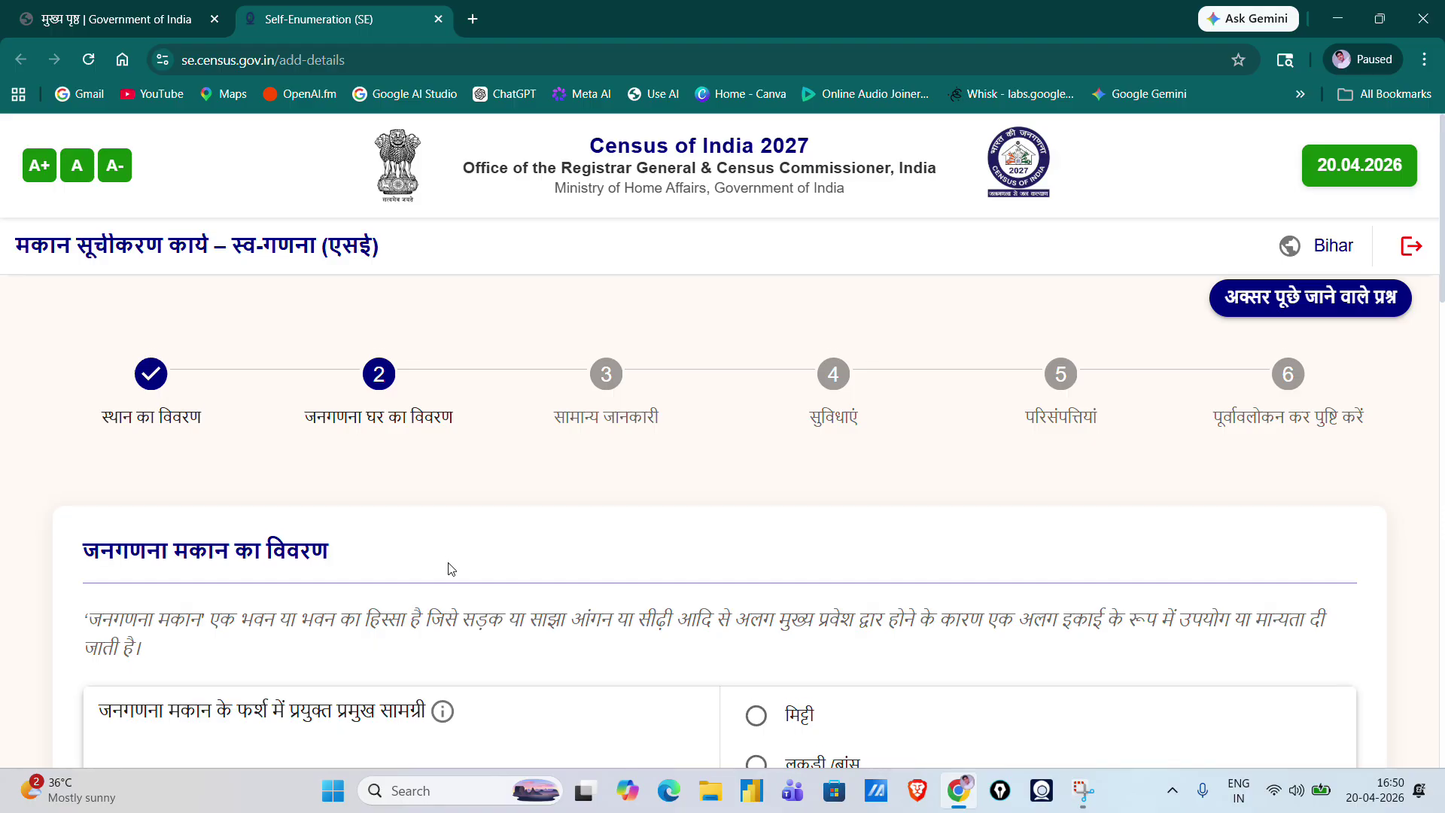
- Choose पक्की ईंट for the floor and burnt brick for the main wall material
scroll(450, 568, down, 3)
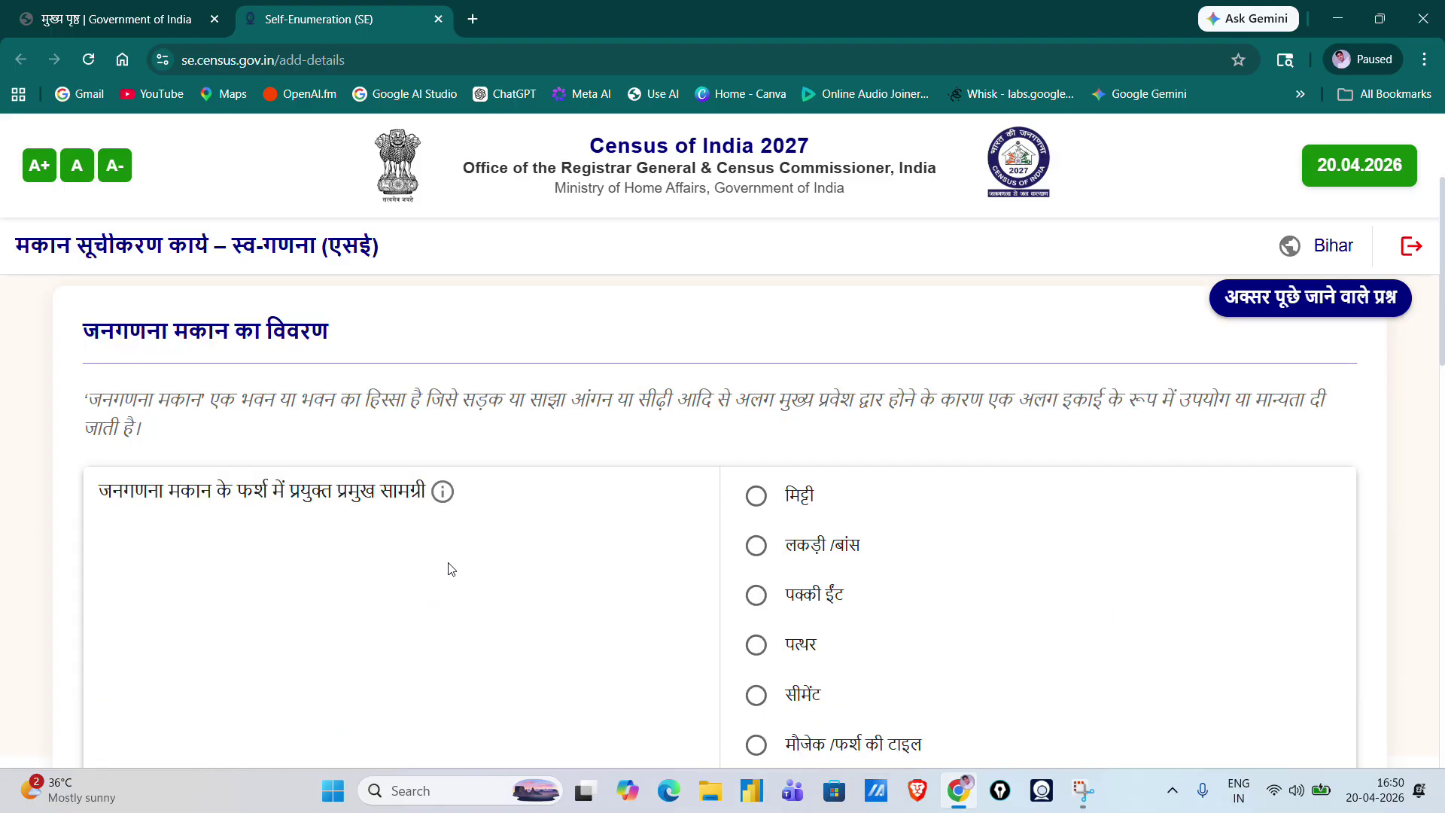
scroll(167, 548, down, 3)
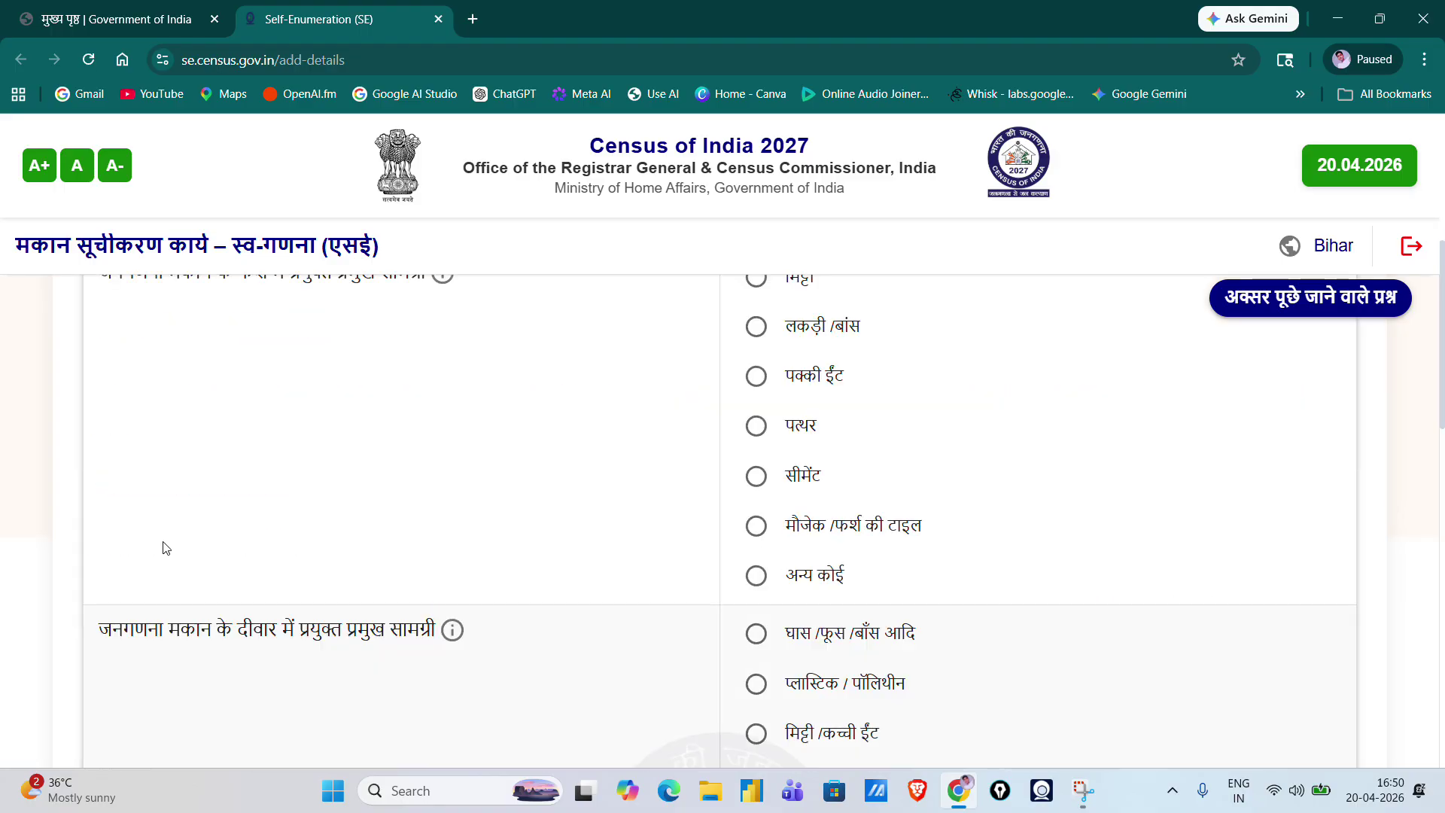
scroll(167, 526, up, 6)
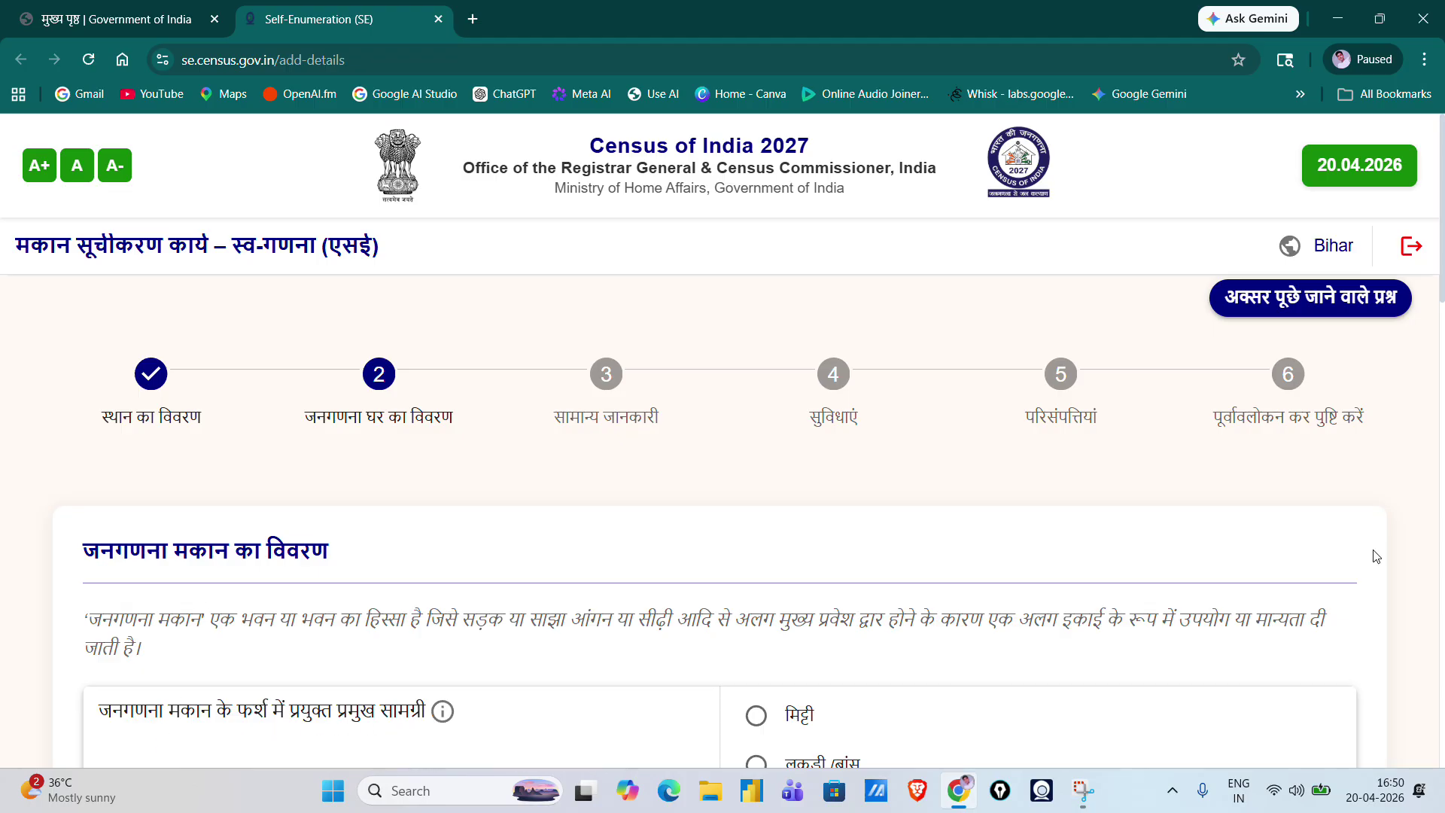
click(1442, 525)
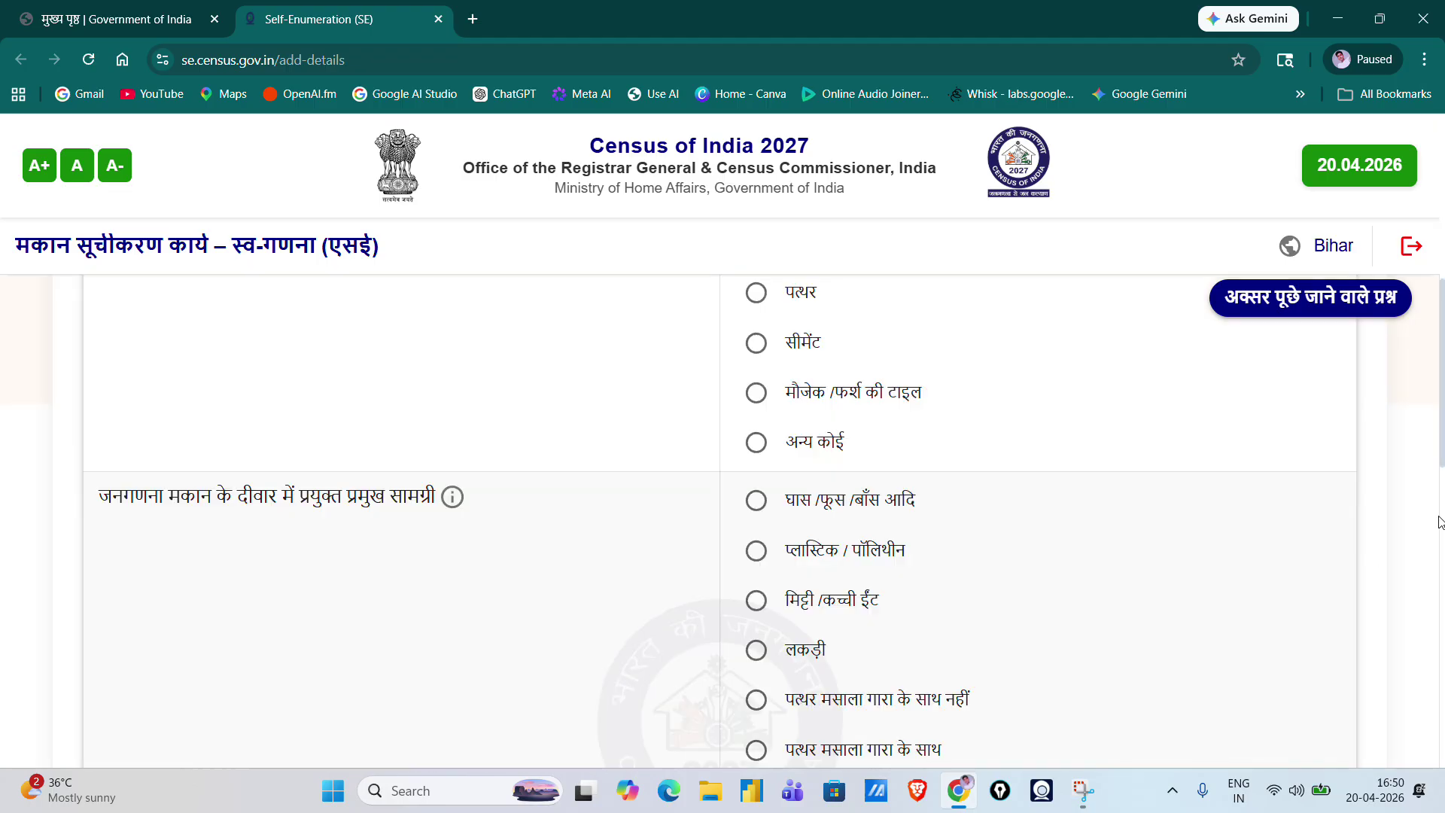
scroll(1196, 522, up, 3)
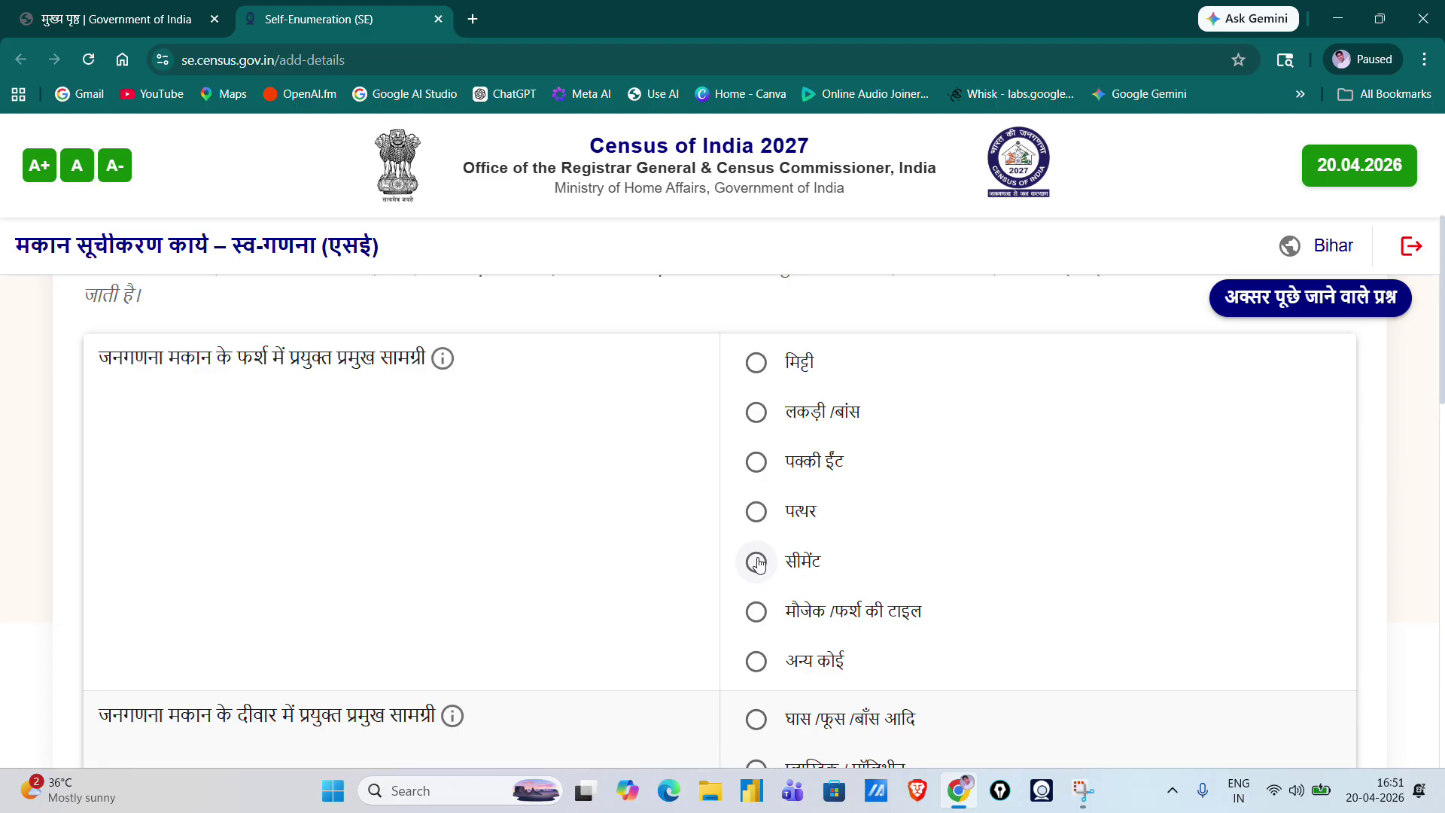
click(756, 463)
scroll(602, 520, down, 1)
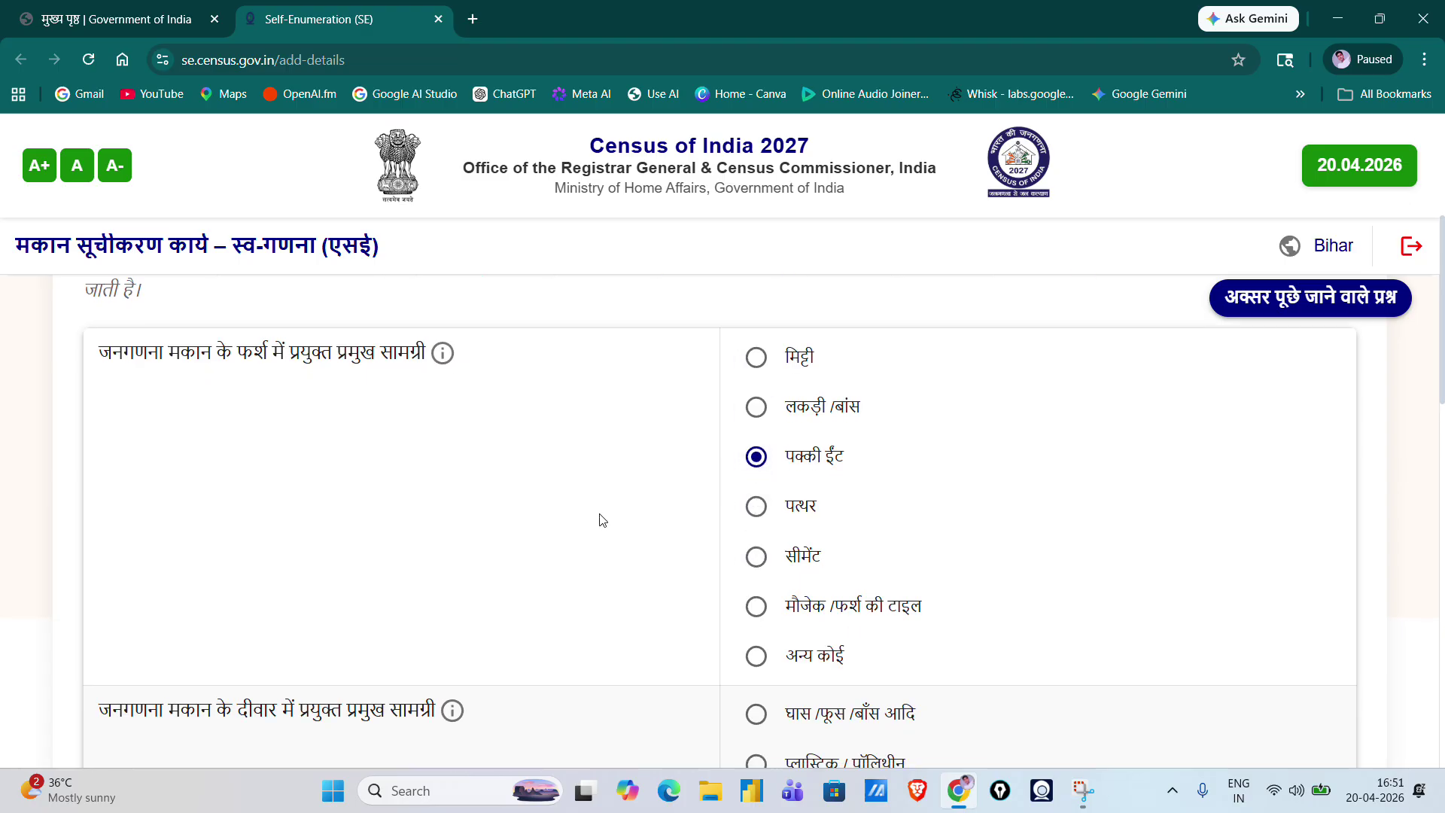
scroll(603, 520, down, 3)
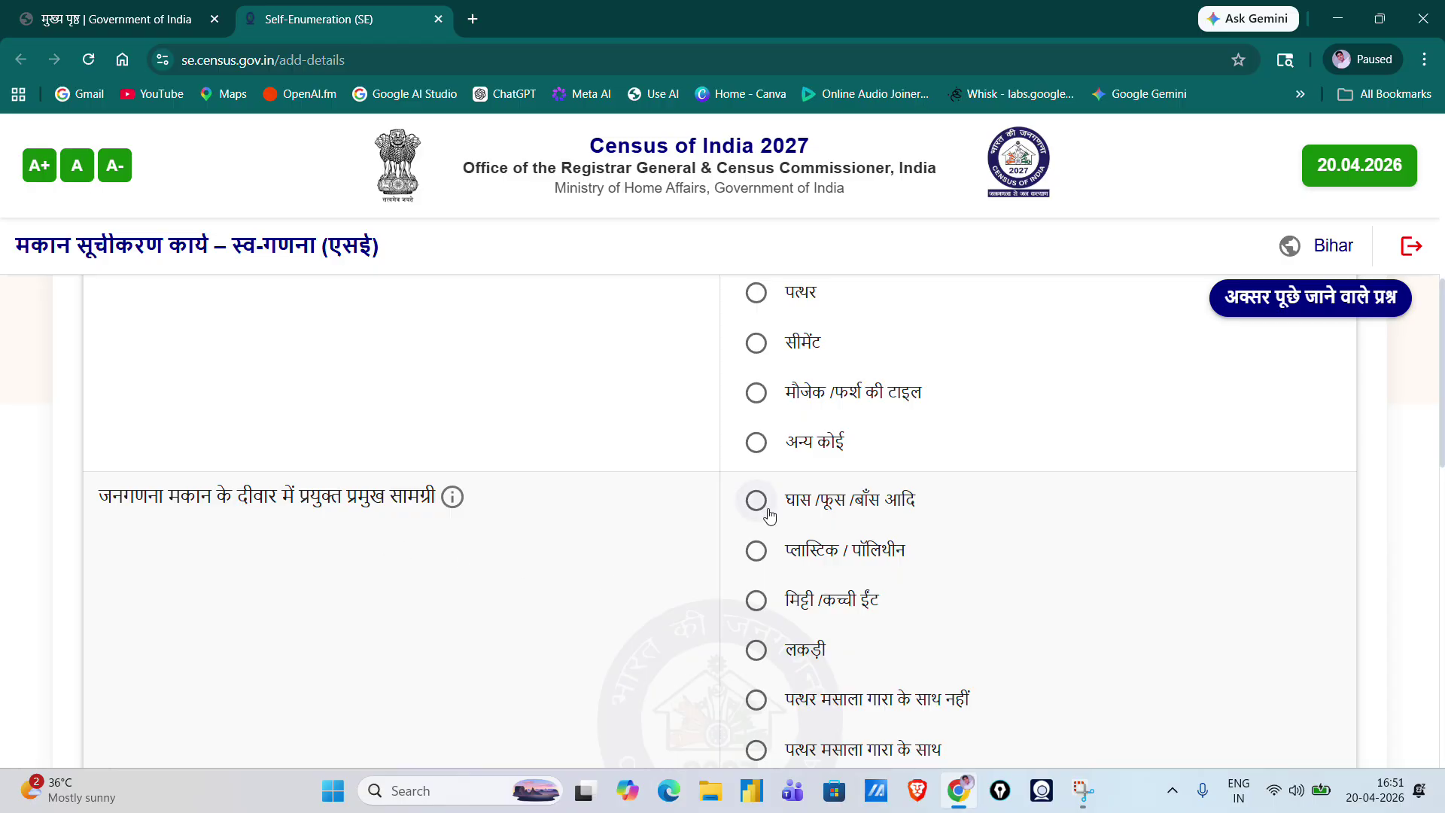
scroll(576, 604, down, 1)
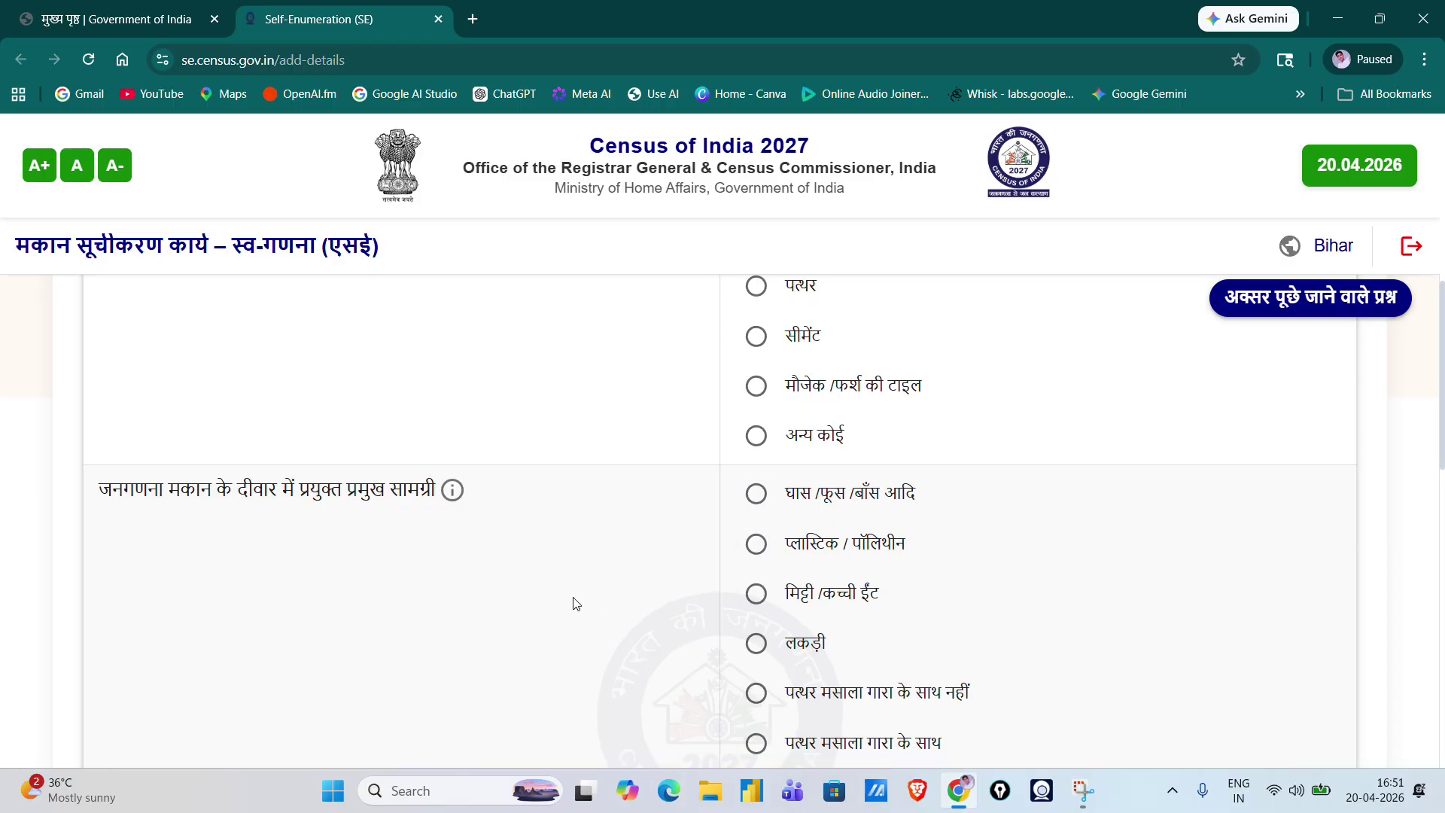
scroll(576, 604, down, 3)
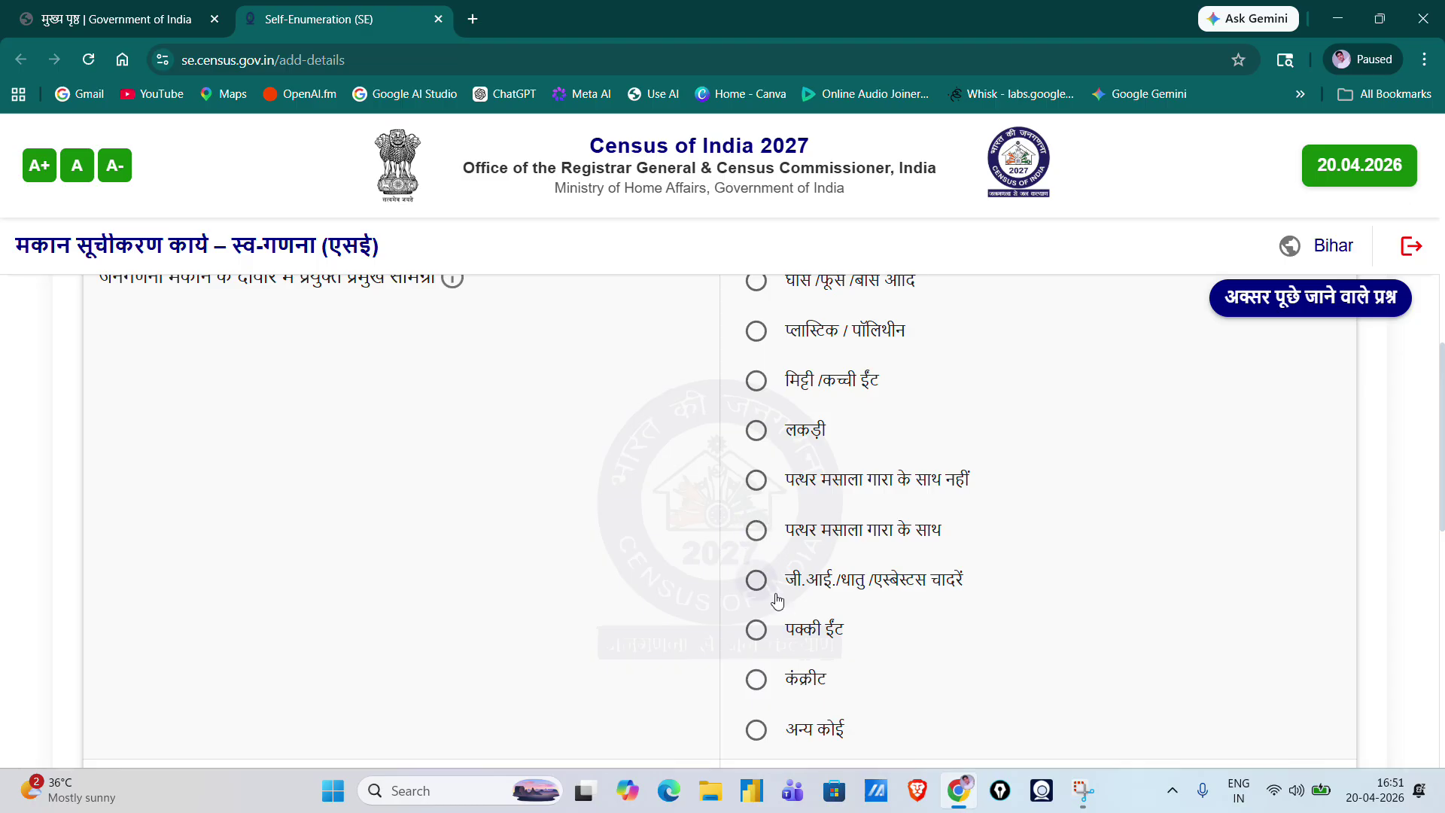
click(757, 630)
- Set the roof to कंक्रीट and condition to रहने योग्य, then save and confirm
scroll(571, 575, down, 6)
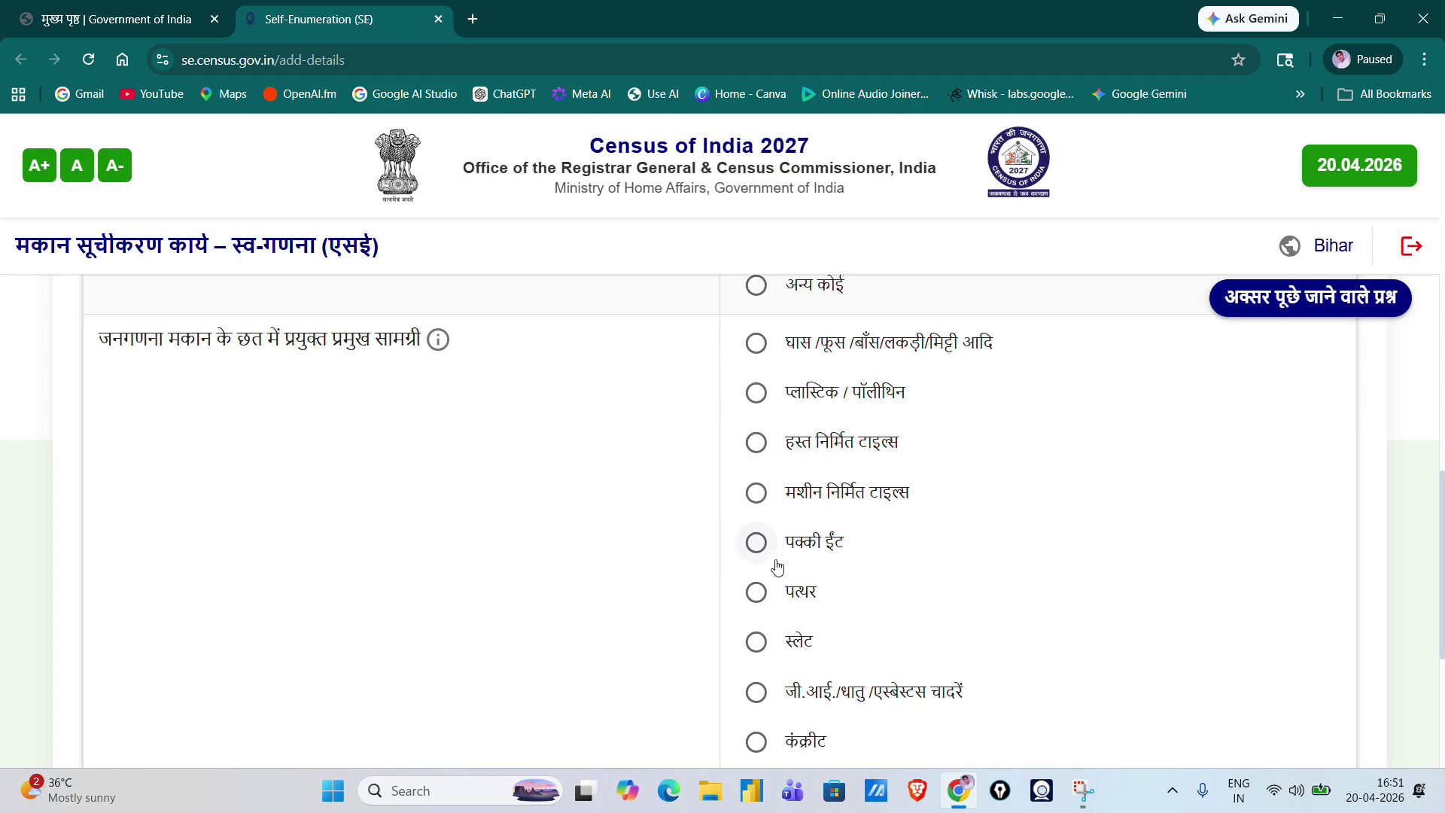
scroll(775, 565, down, 3)
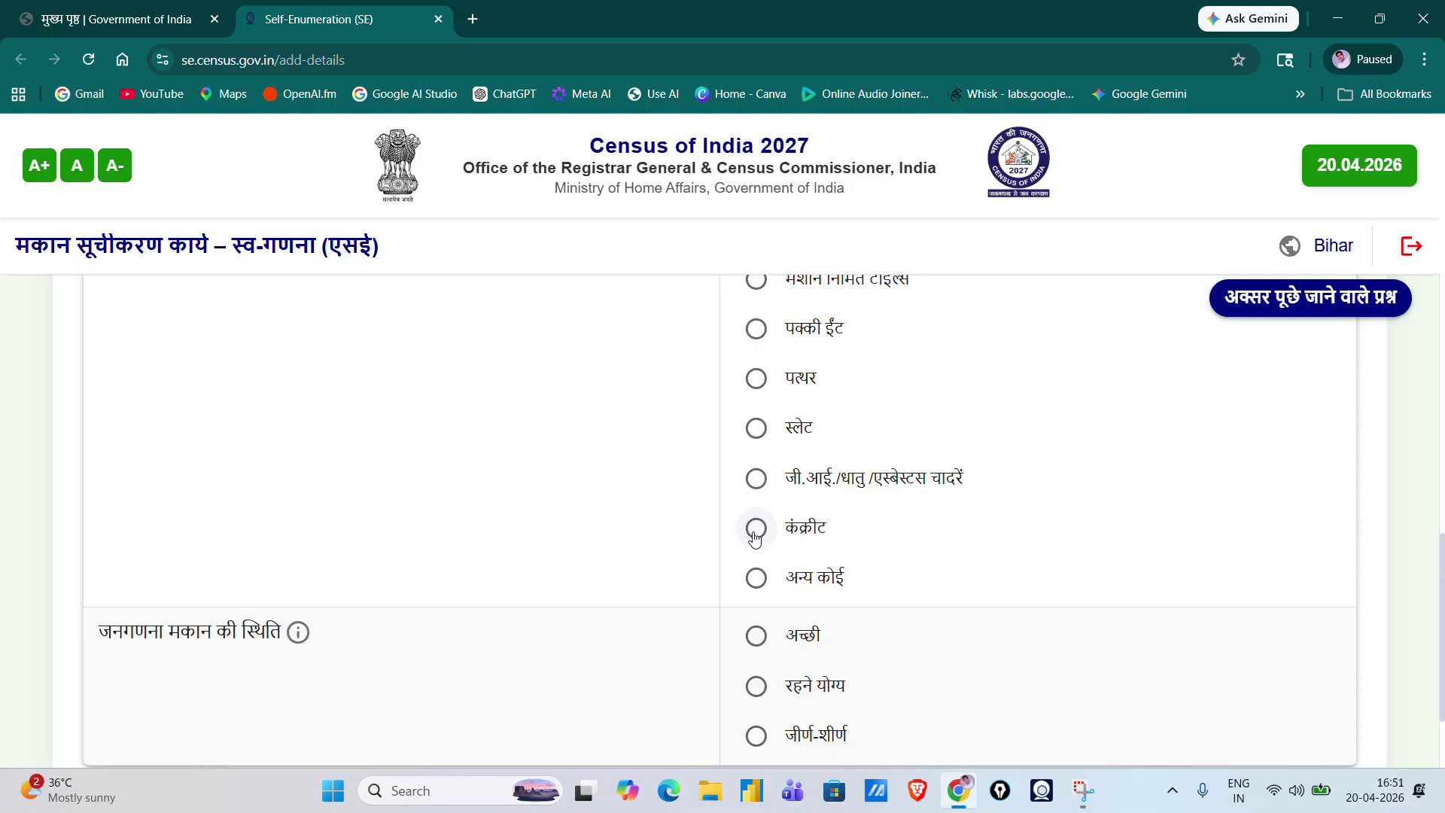
click(765, 539)
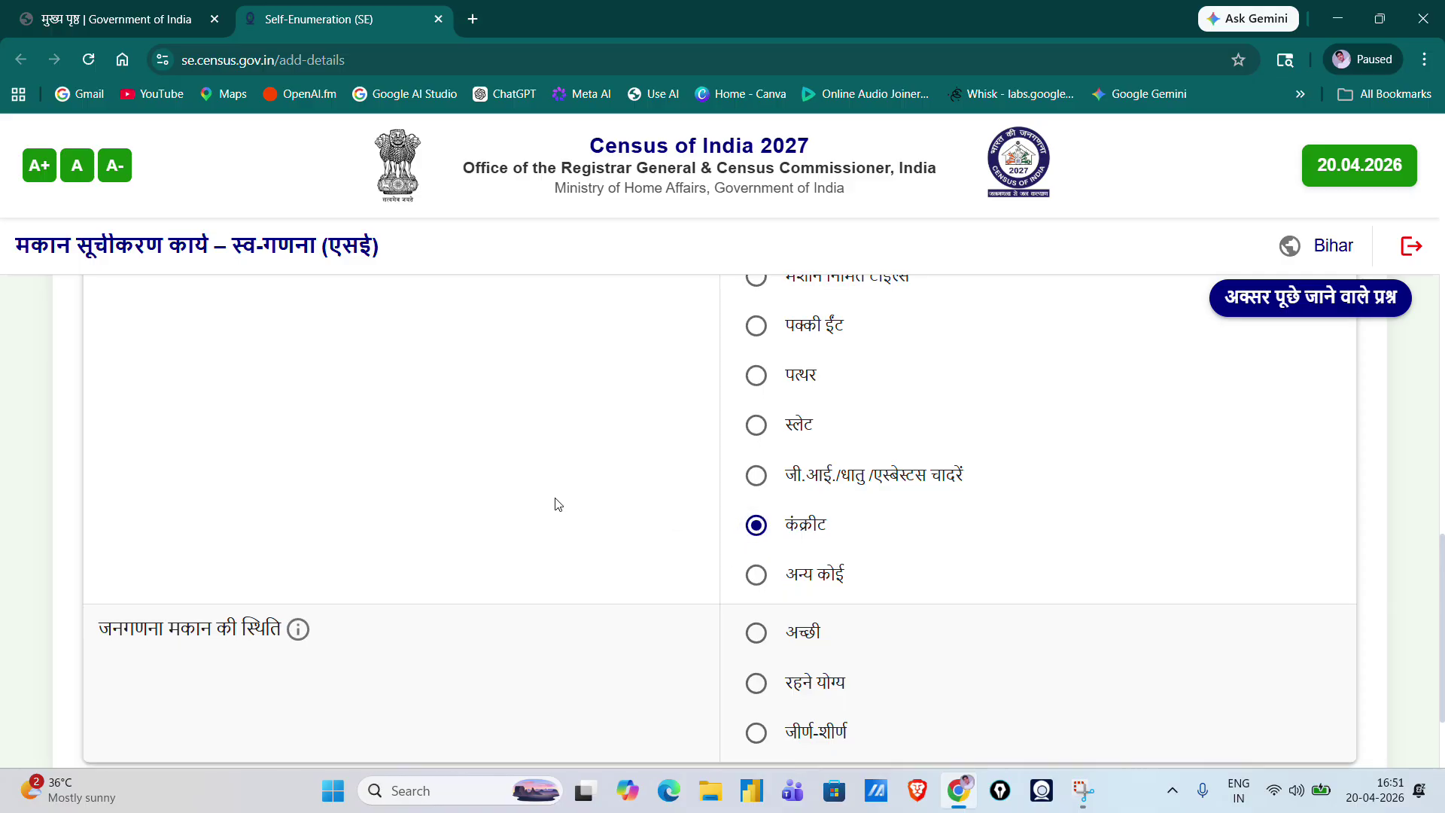
scroll(557, 504, down, 2)
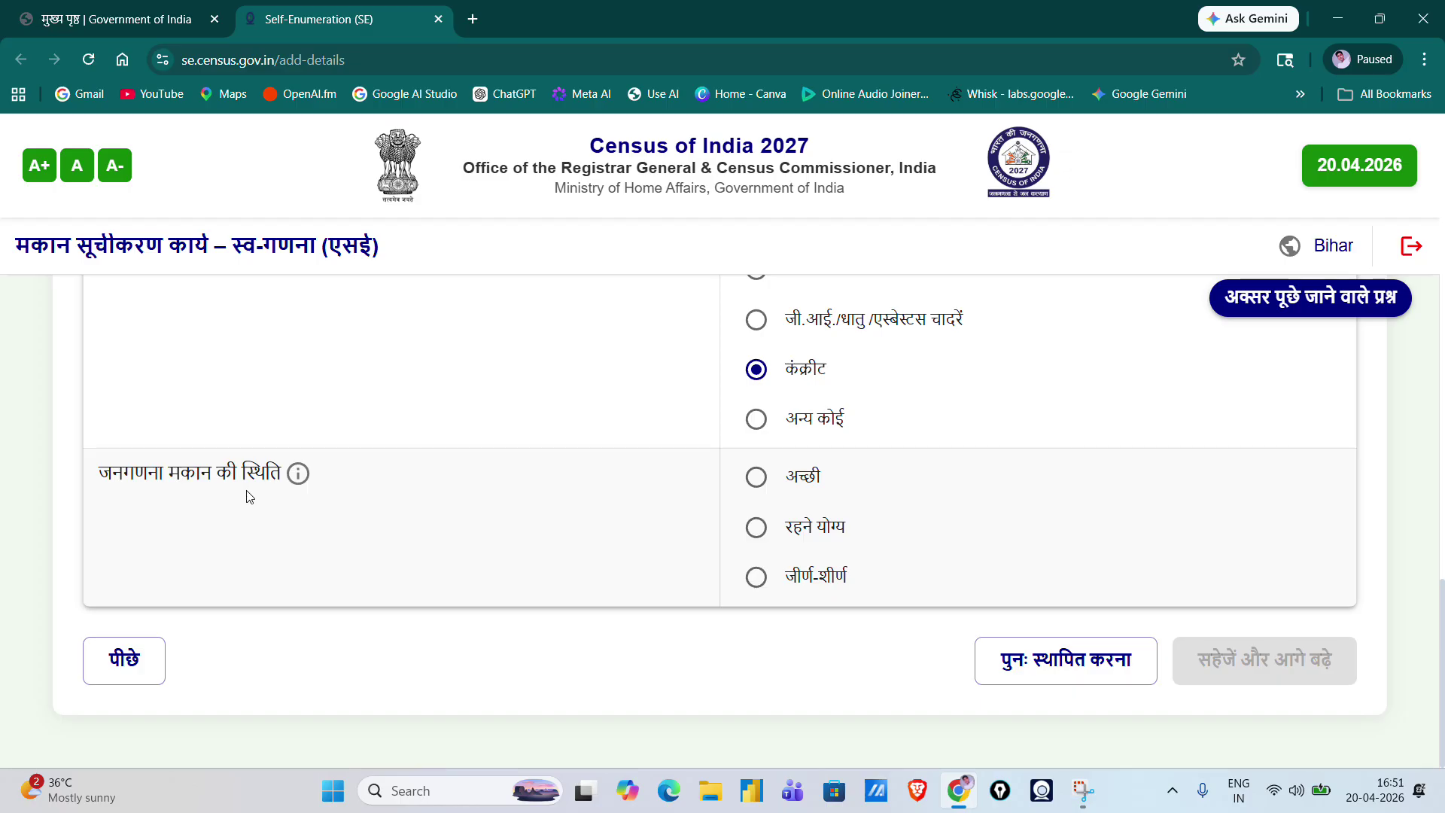
mouse_move(303, 485)
click(755, 523)
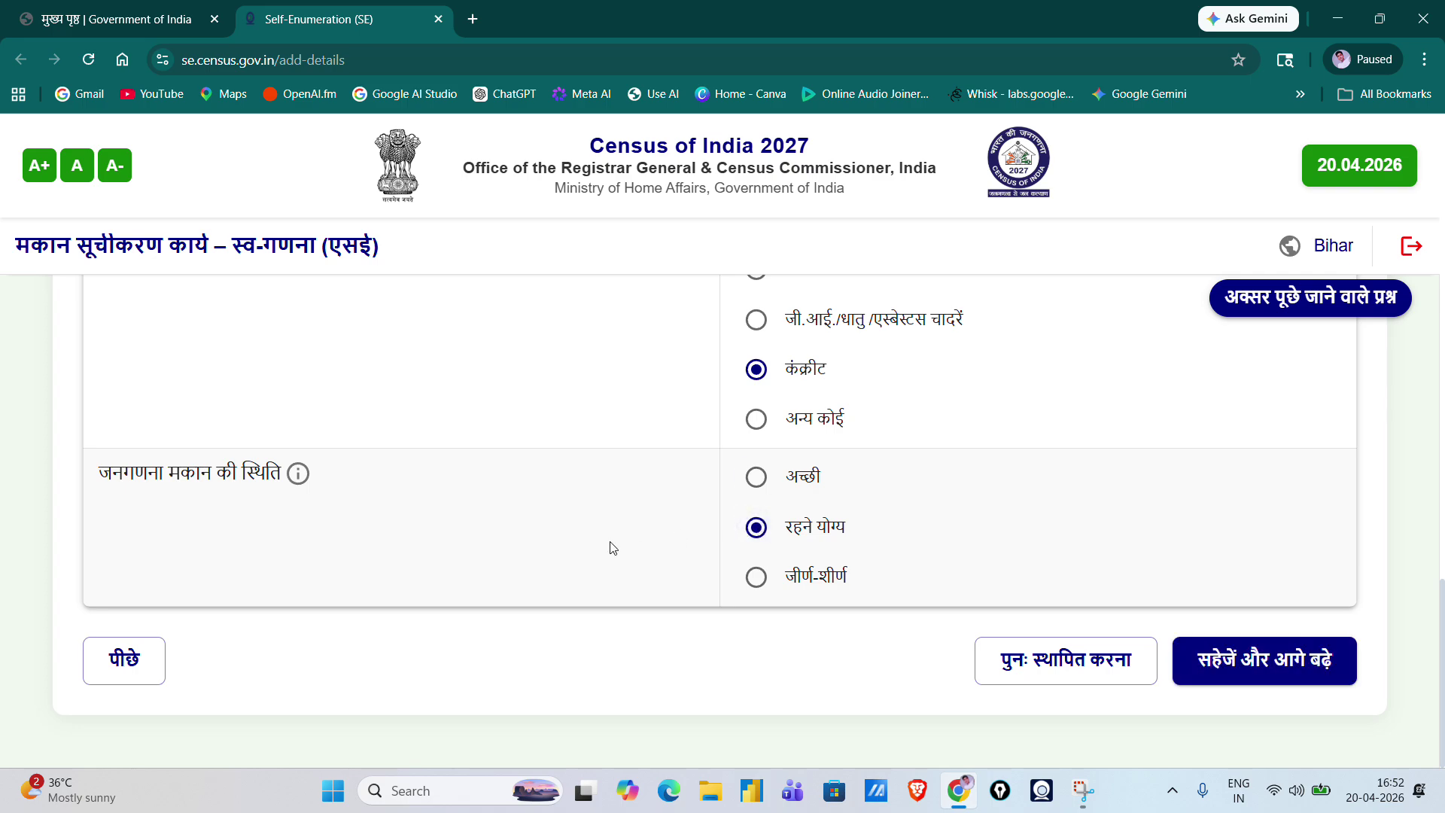
click(1253, 665)
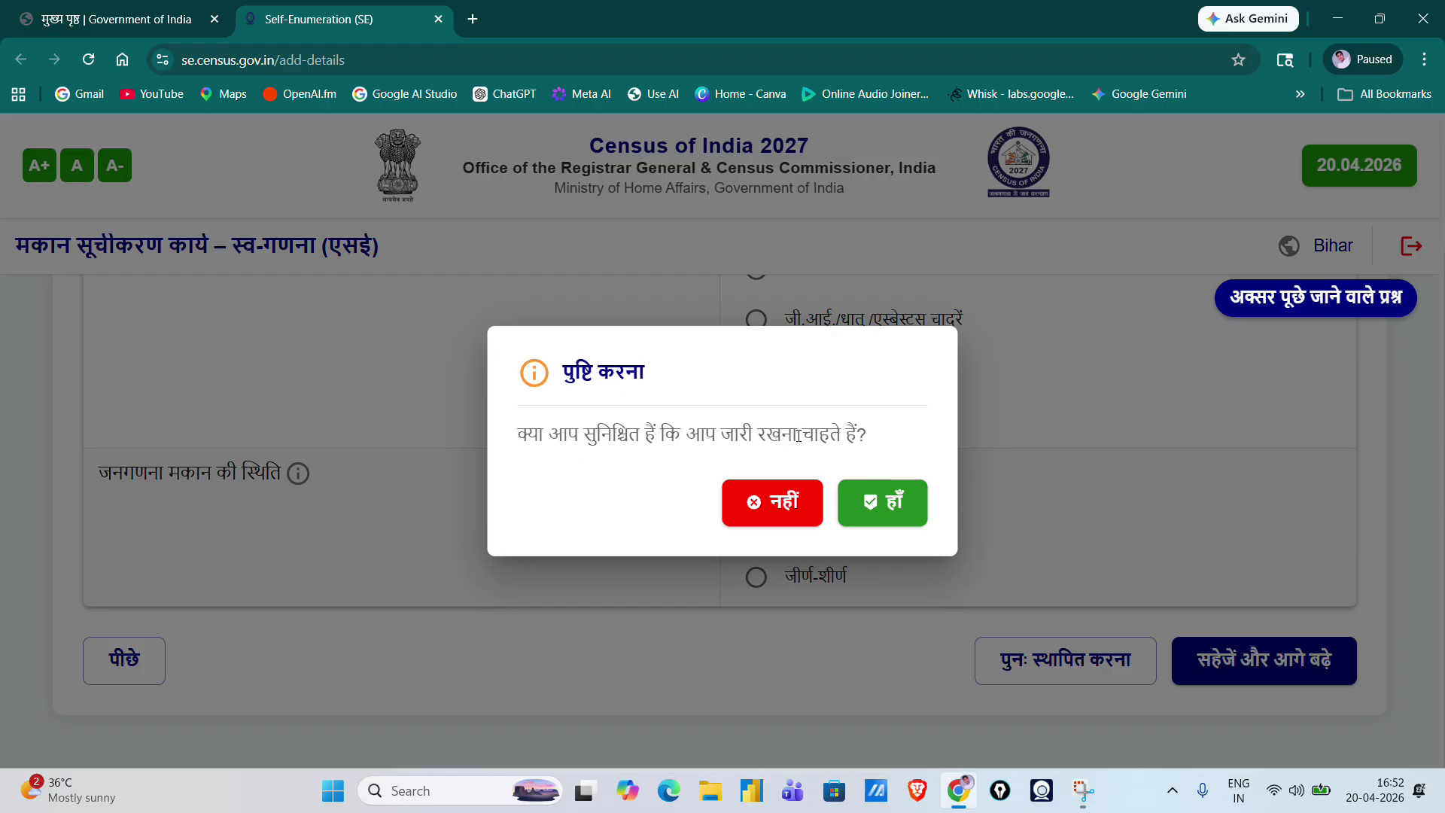
click(886, 500)
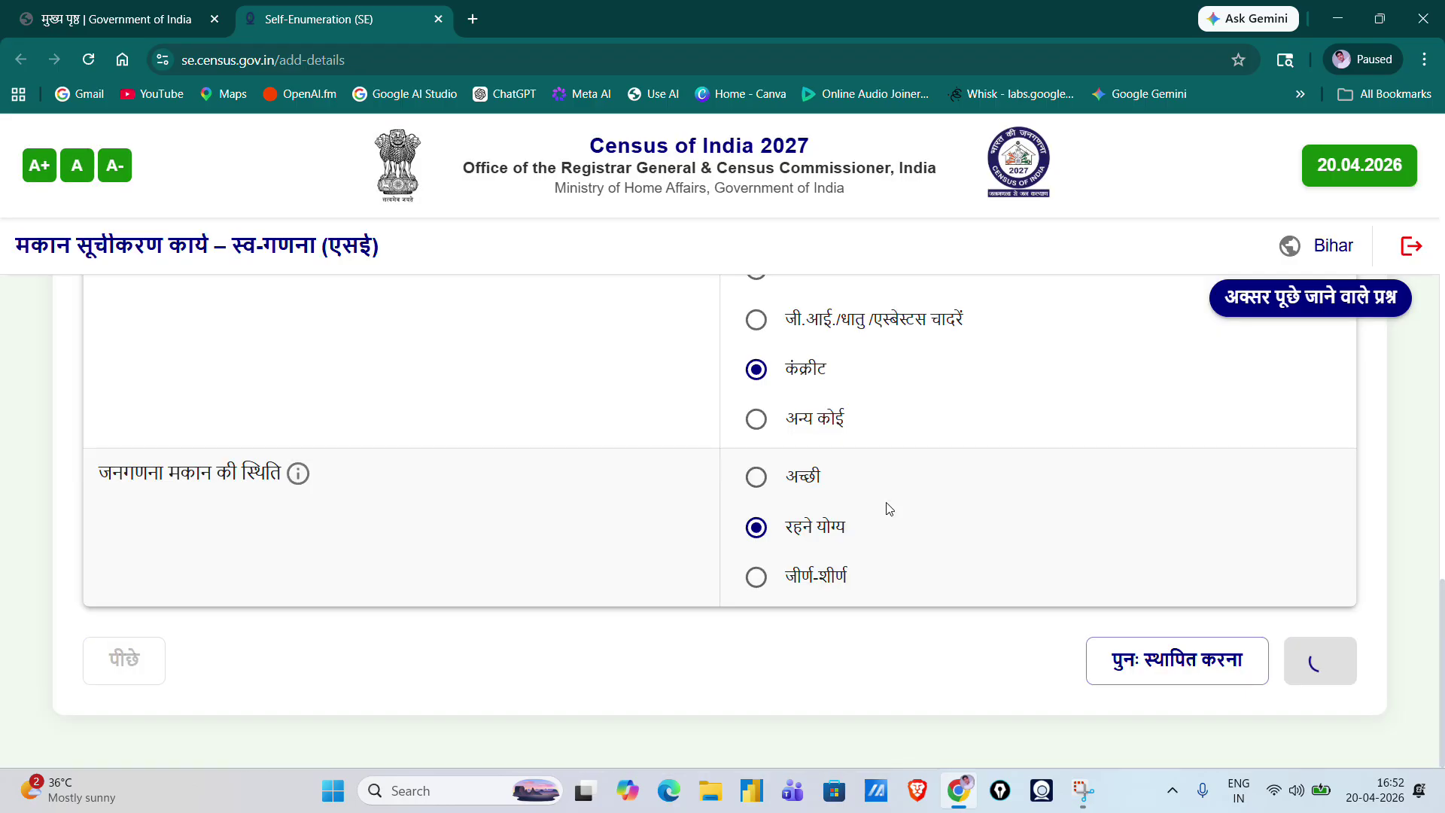
- Enter 5 as the number of household members
scroll(547, 606, down, 3)
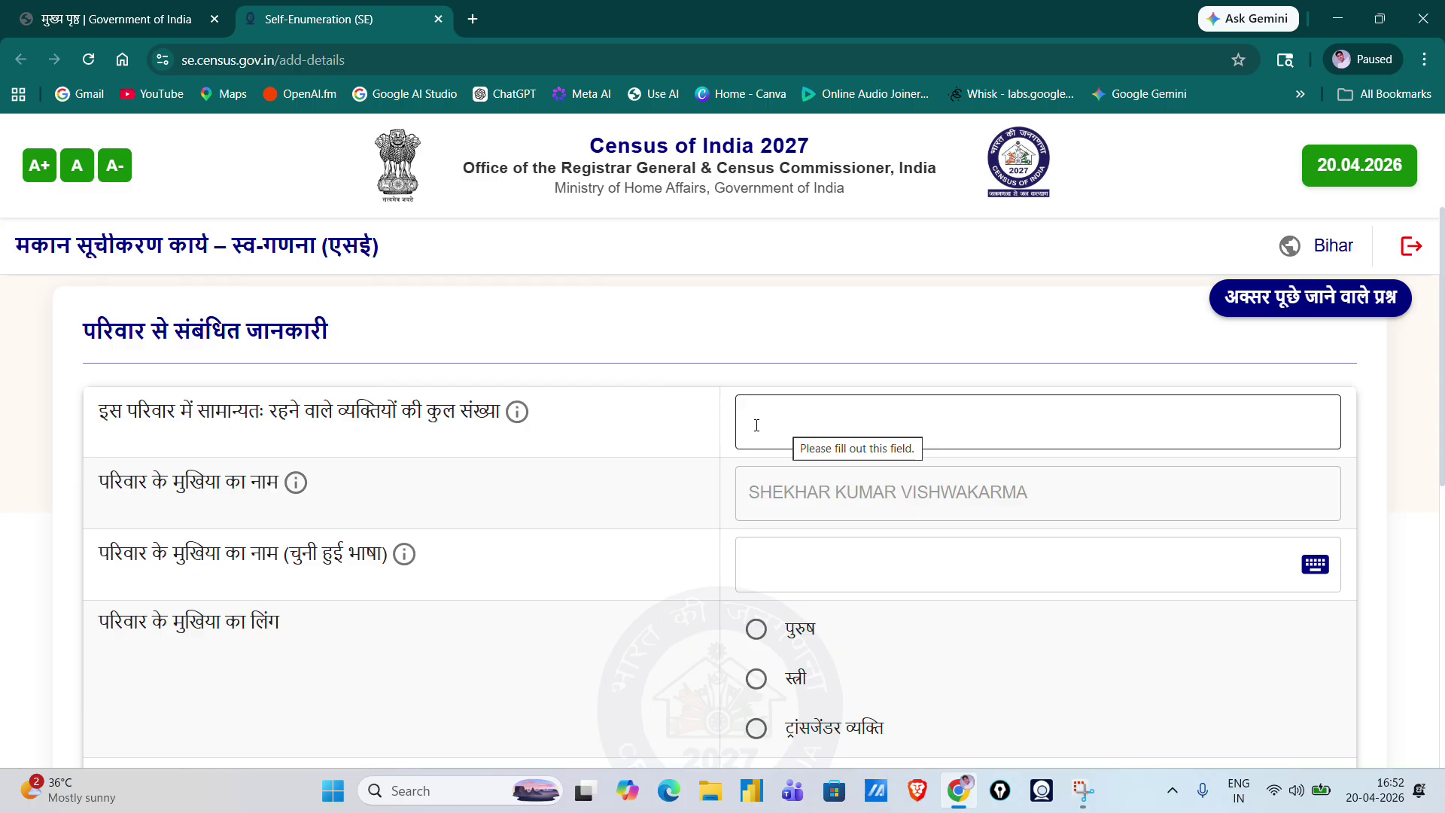
click(758, 418)
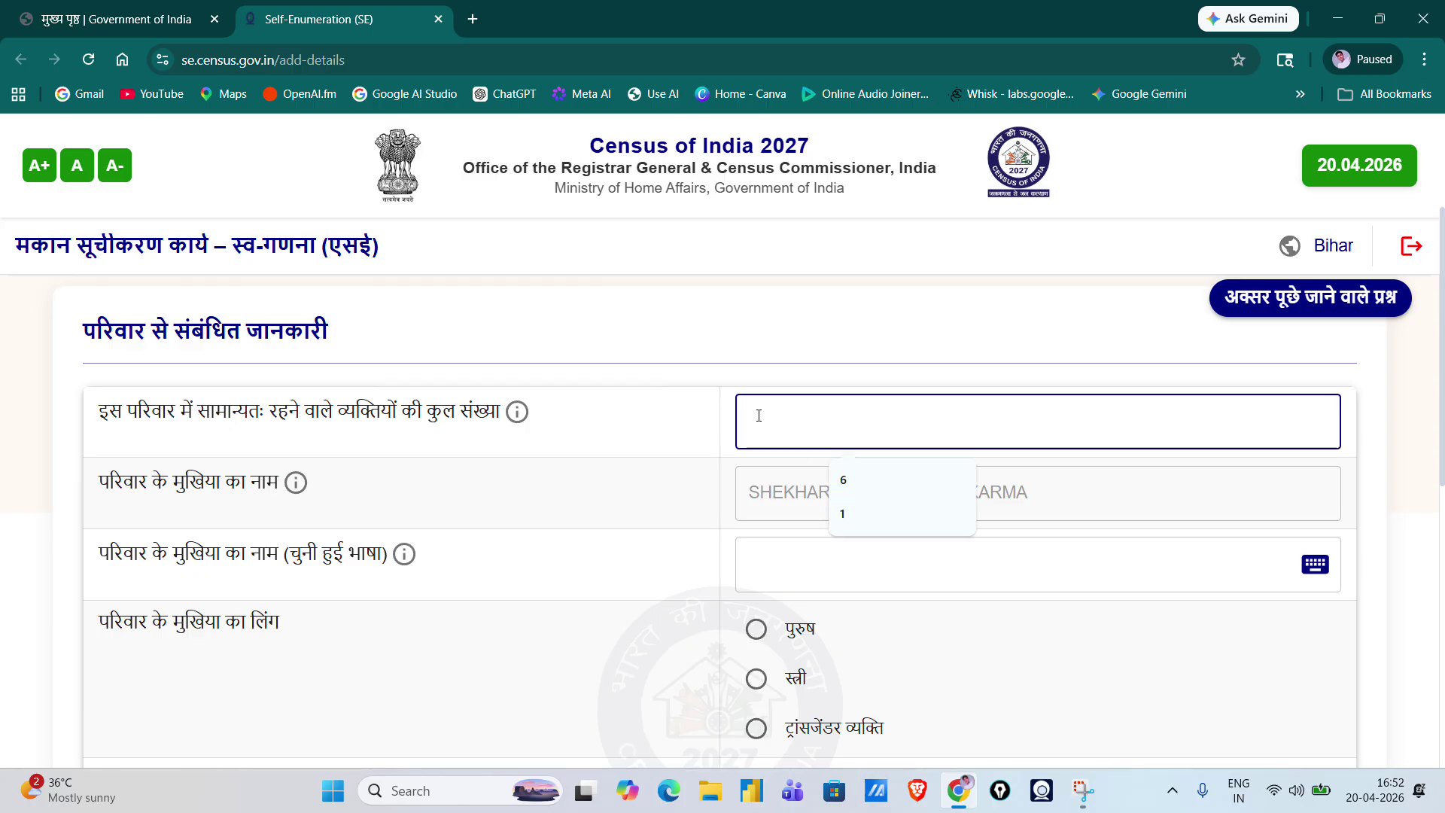
text(5)
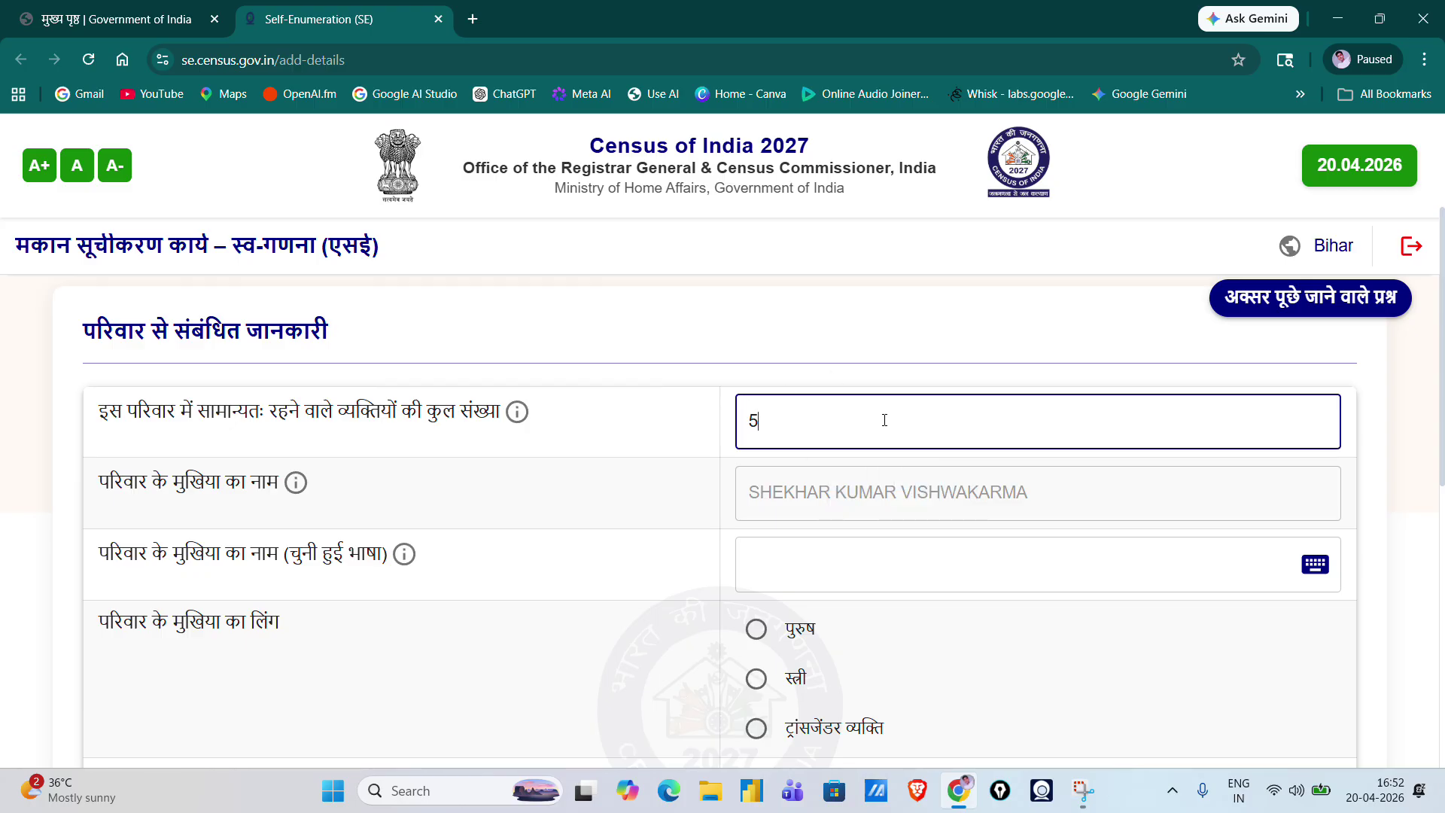
click(857, 499)
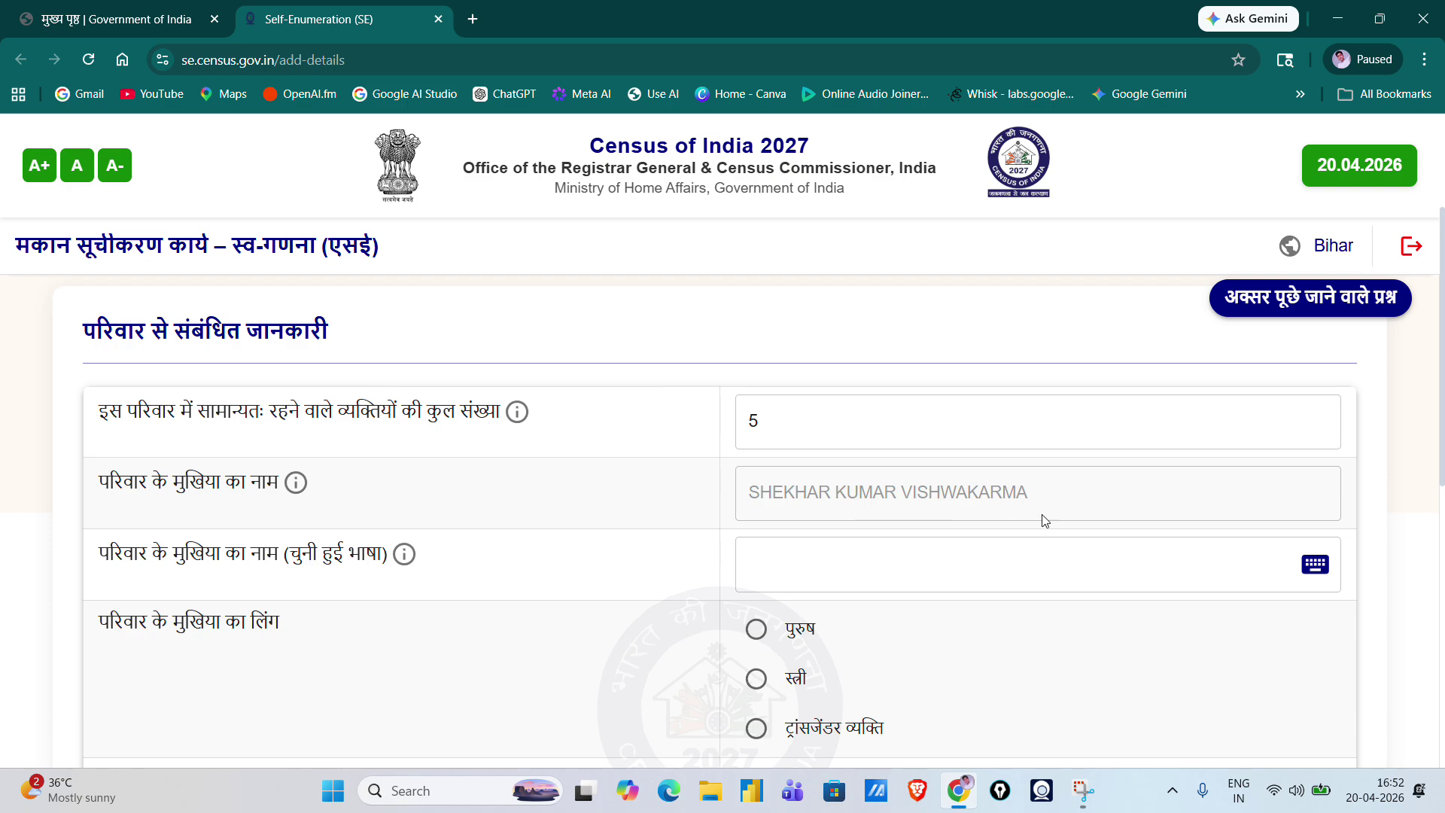
- Type the head of household's name into the Hindi-language name field
click(827, 569)
click(808, 570)
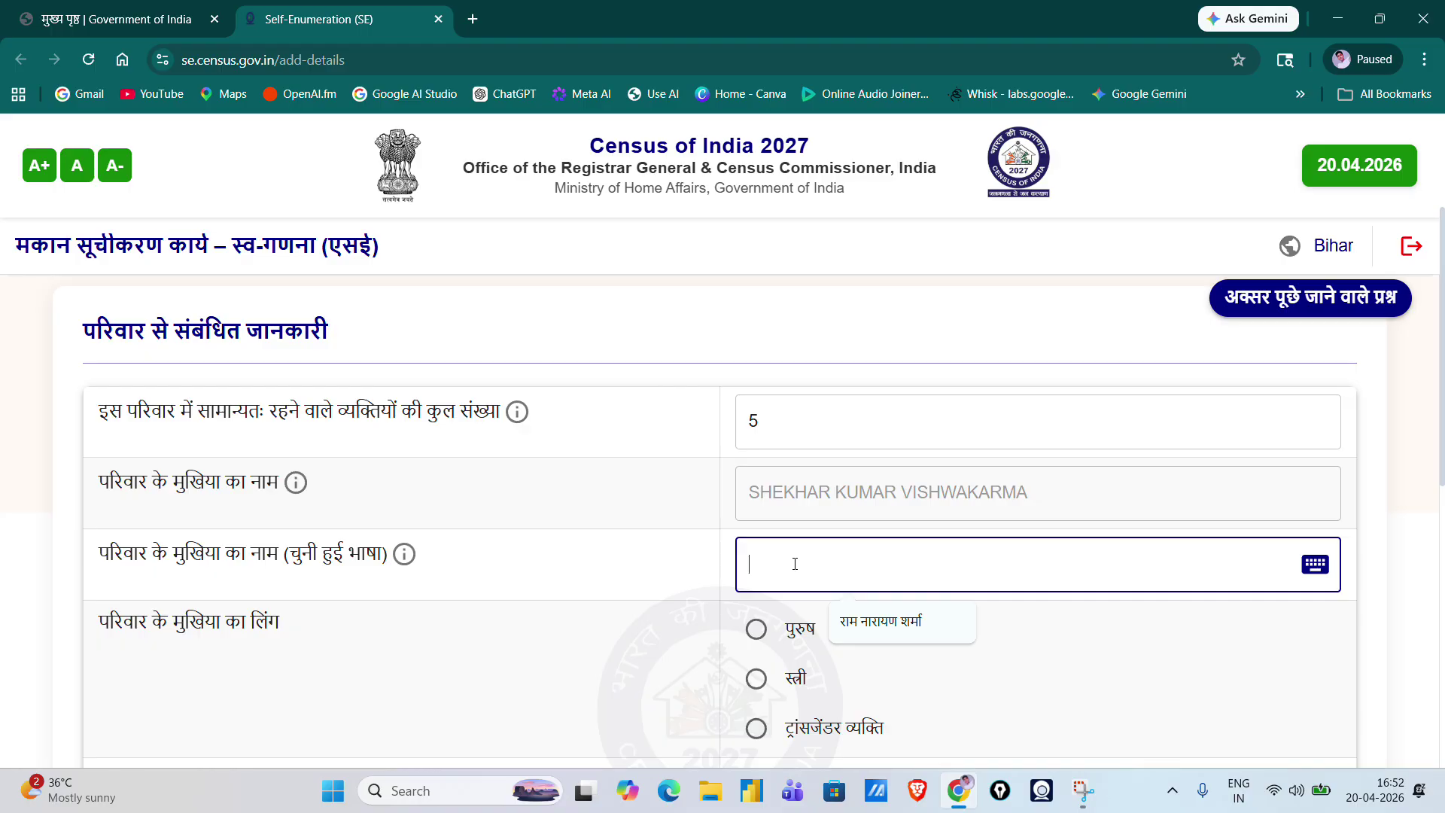
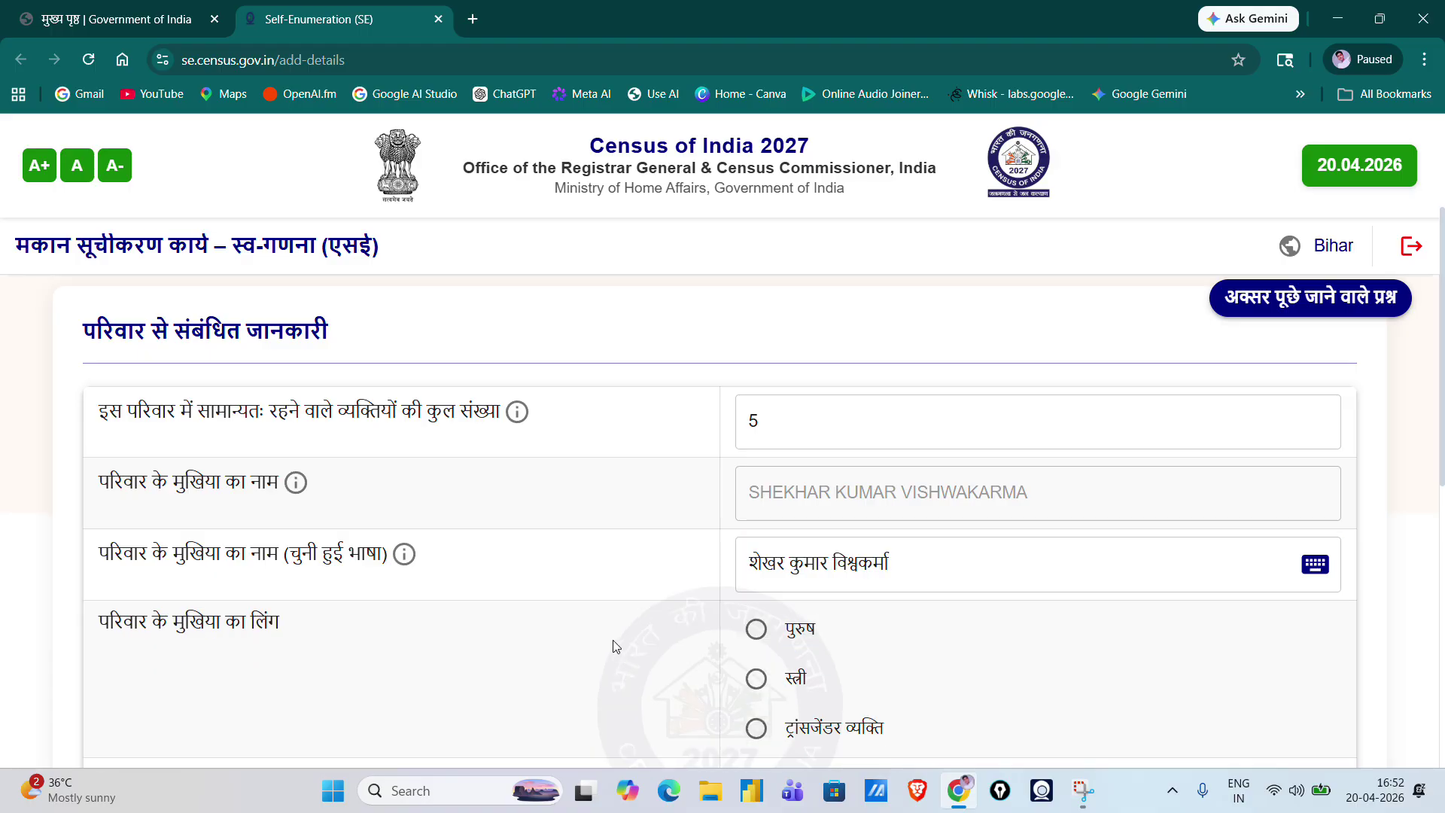
- Mark the head as पुरुष, category अन्य, and the house as अपना (owned)
scroll(613, 640, down, 3)
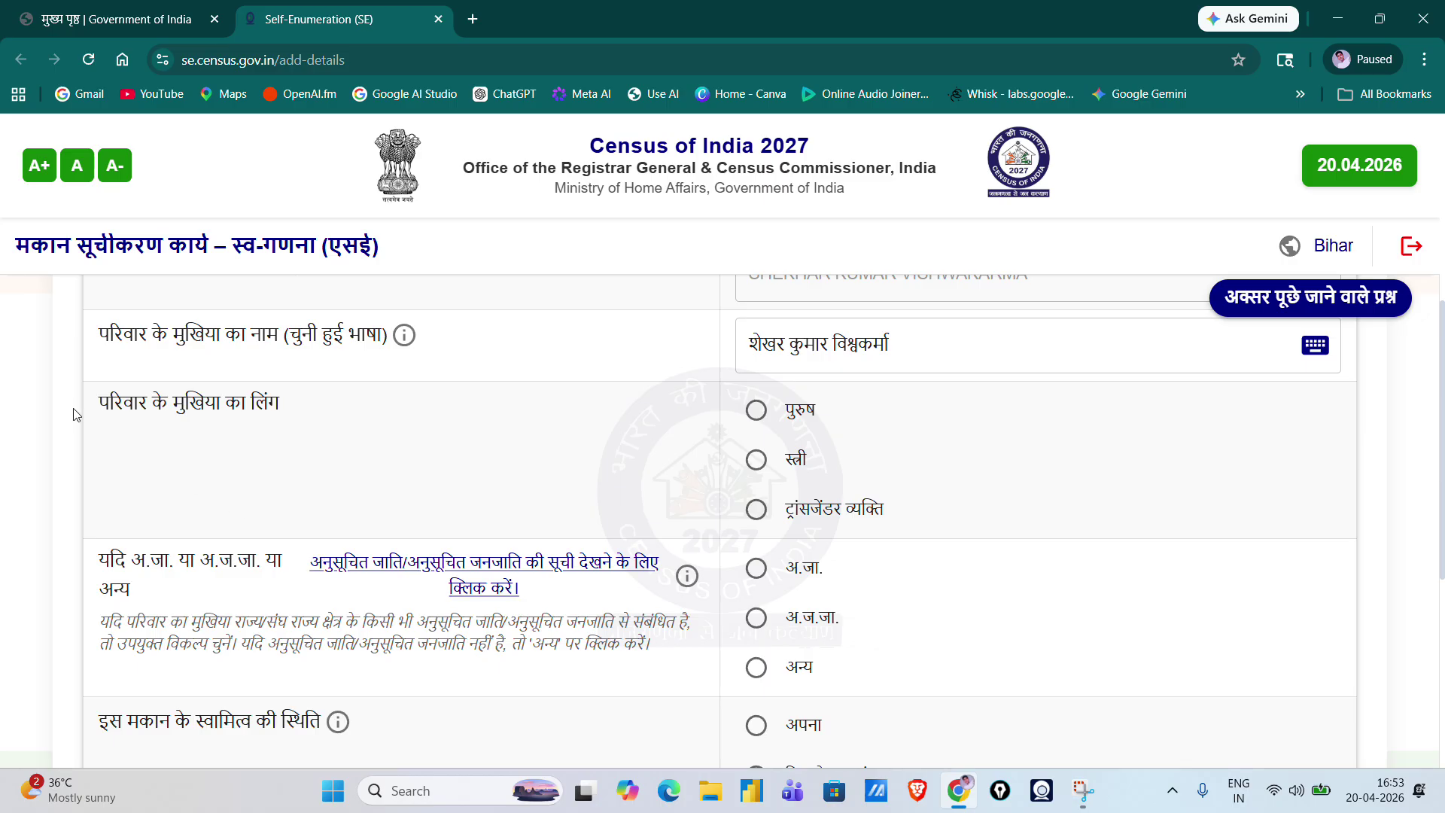
click(754, 412)
scroll(478, 462, down, 3)
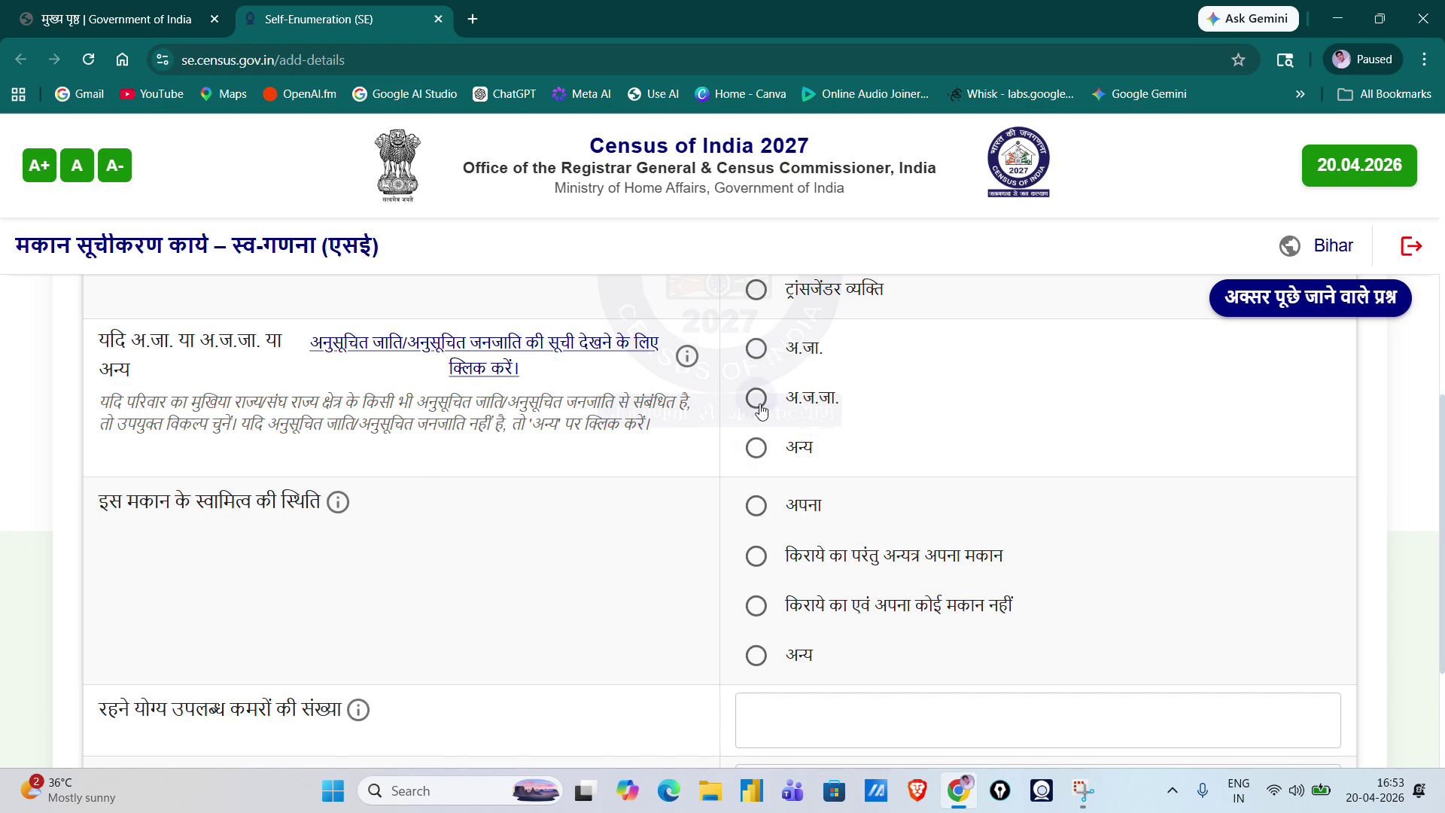
click(756, 450)
scroll(545, 497, down, 3)
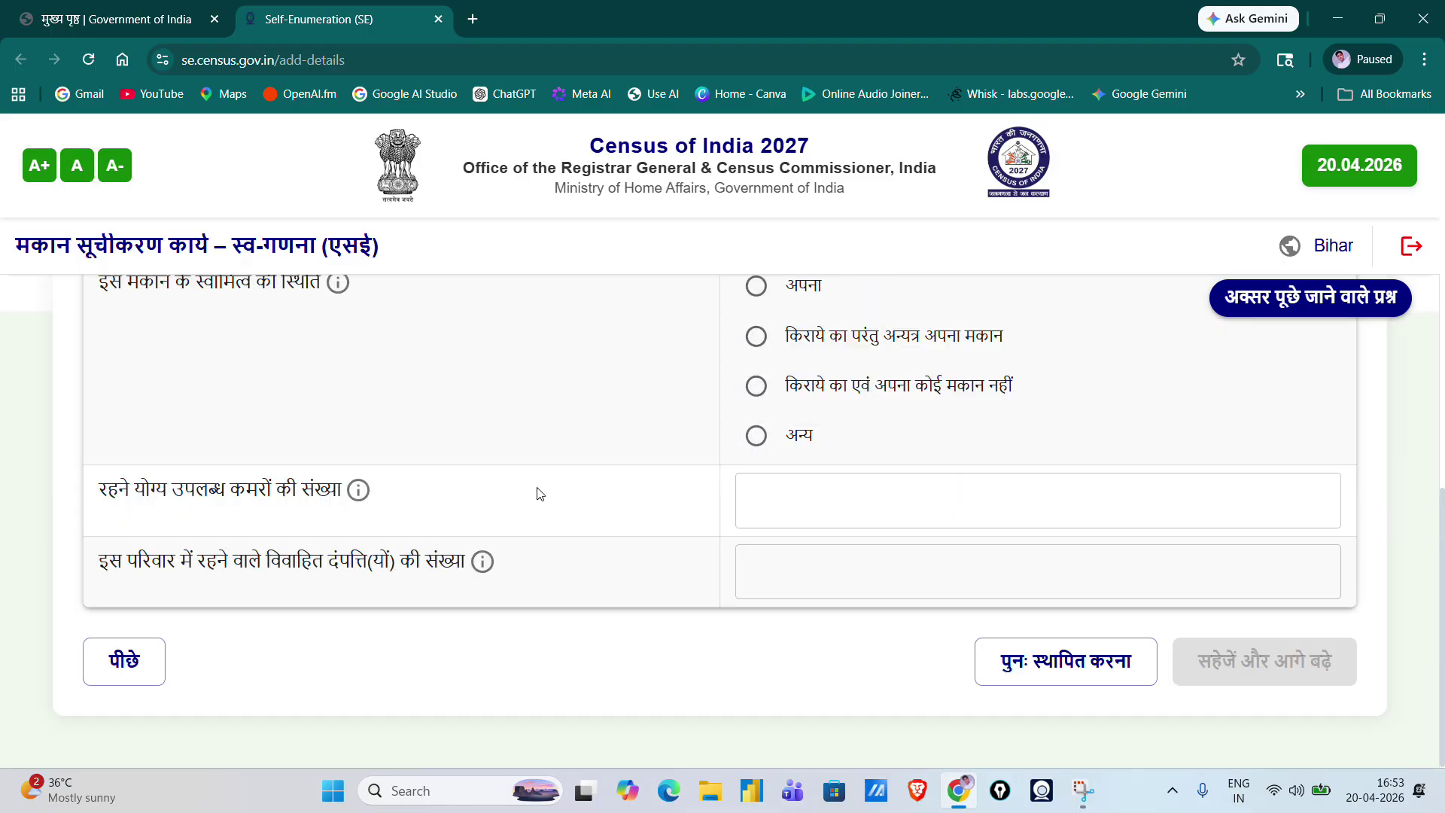
scroll(535, 493, up, 3)
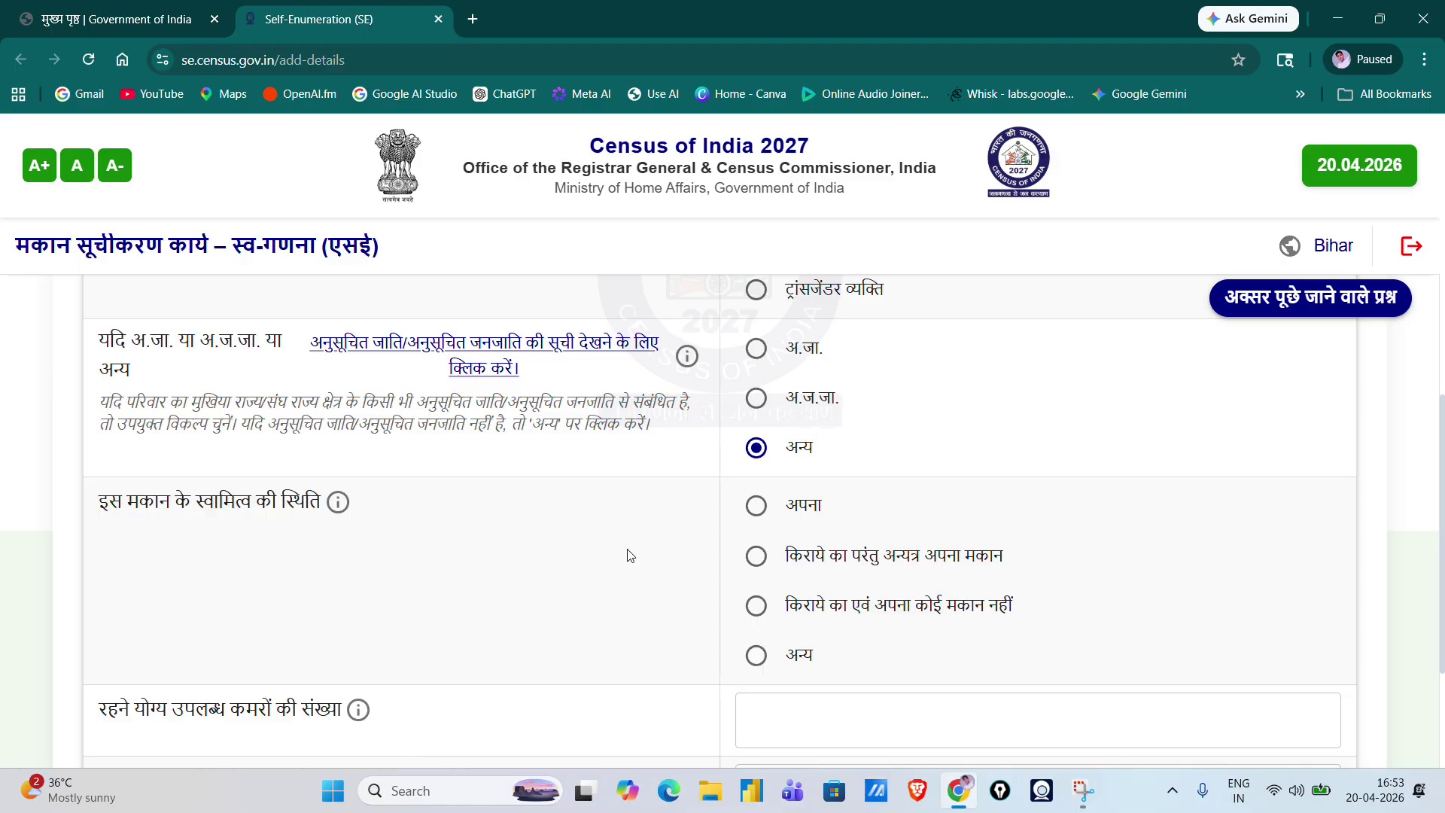
click(755, 511)
- Enter 1 living room and 1 married couple
scroll(570, 581, down, 3)
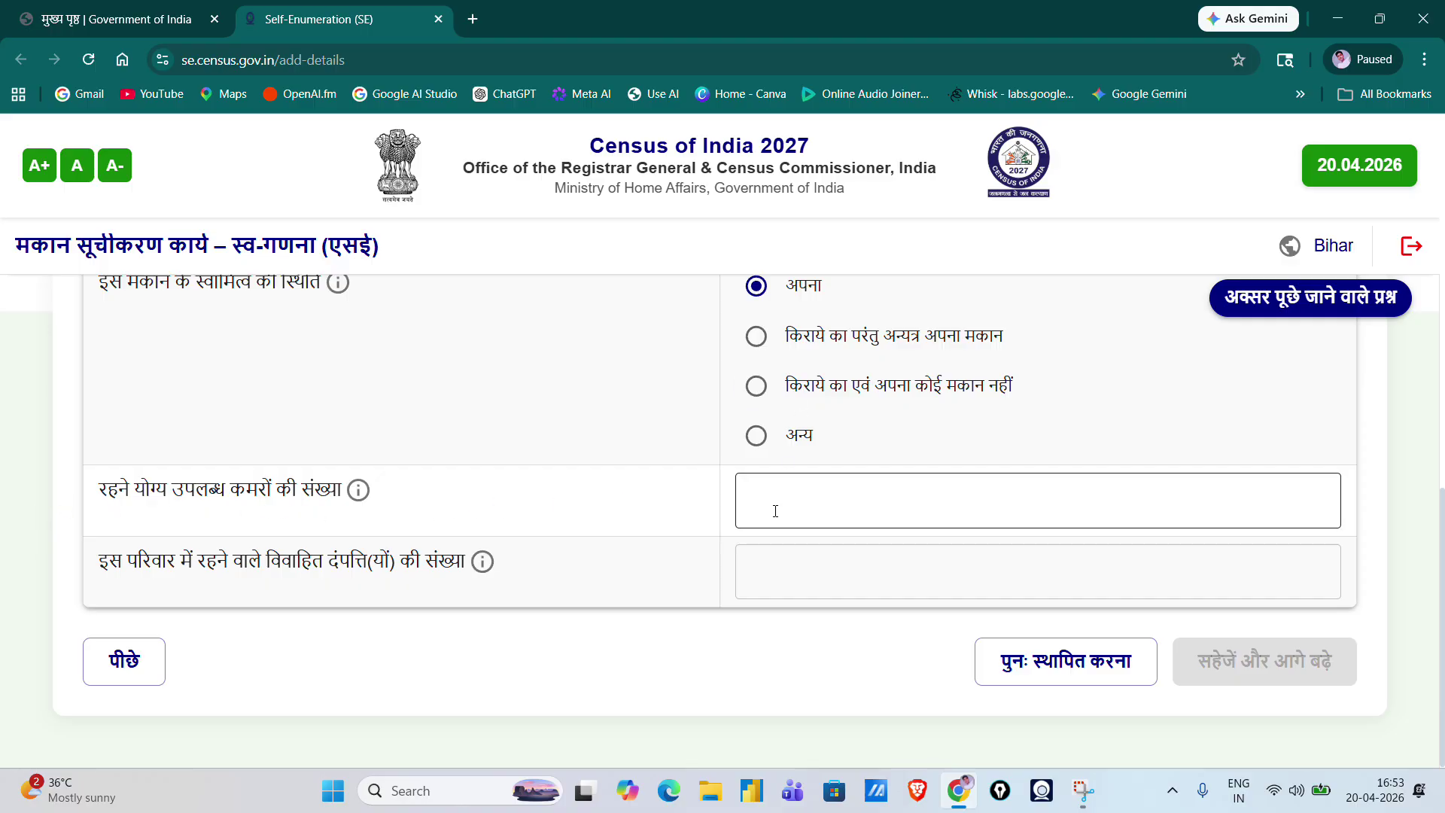
click(759, 494)
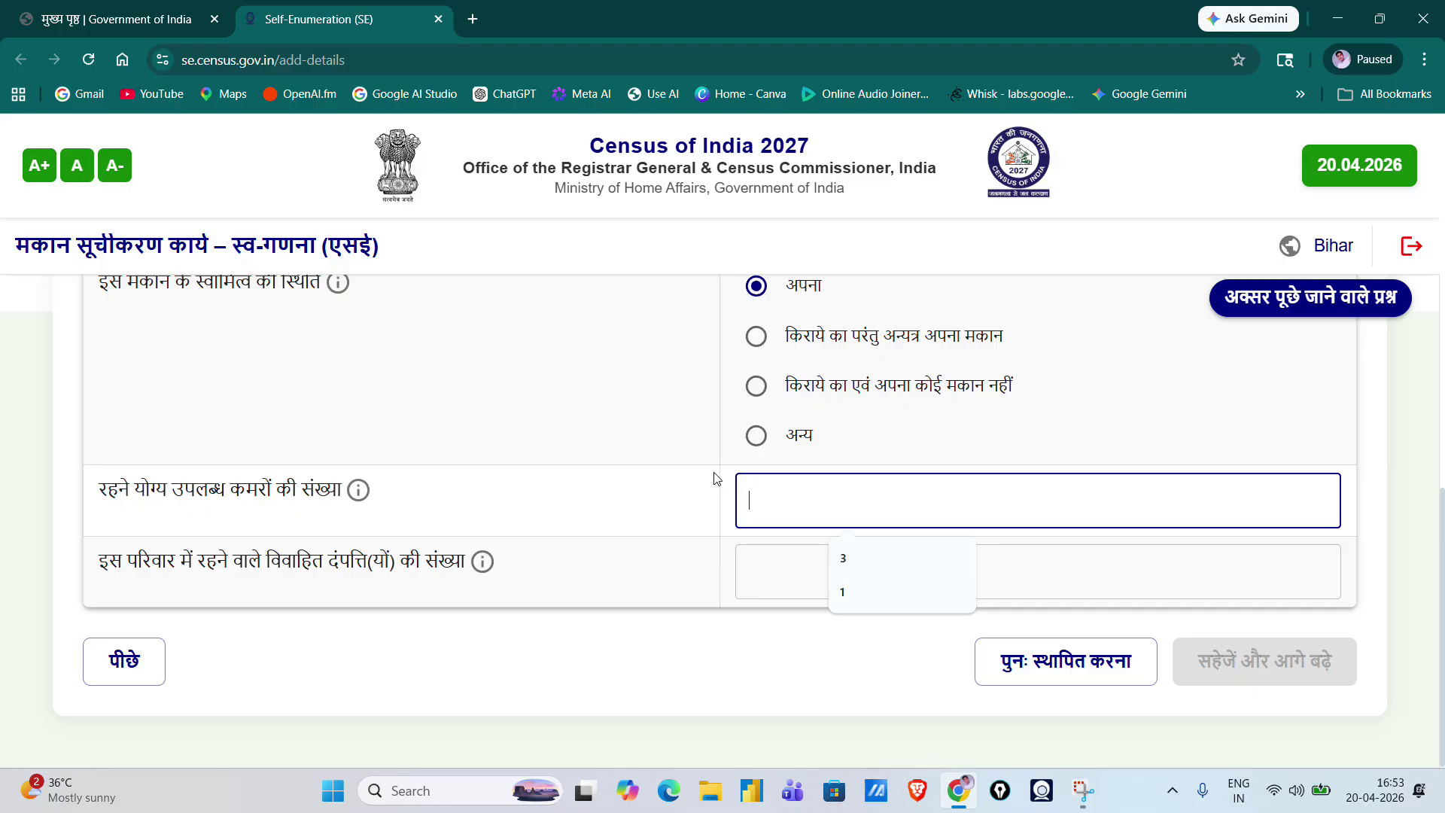
text(1)
click(641, 624)
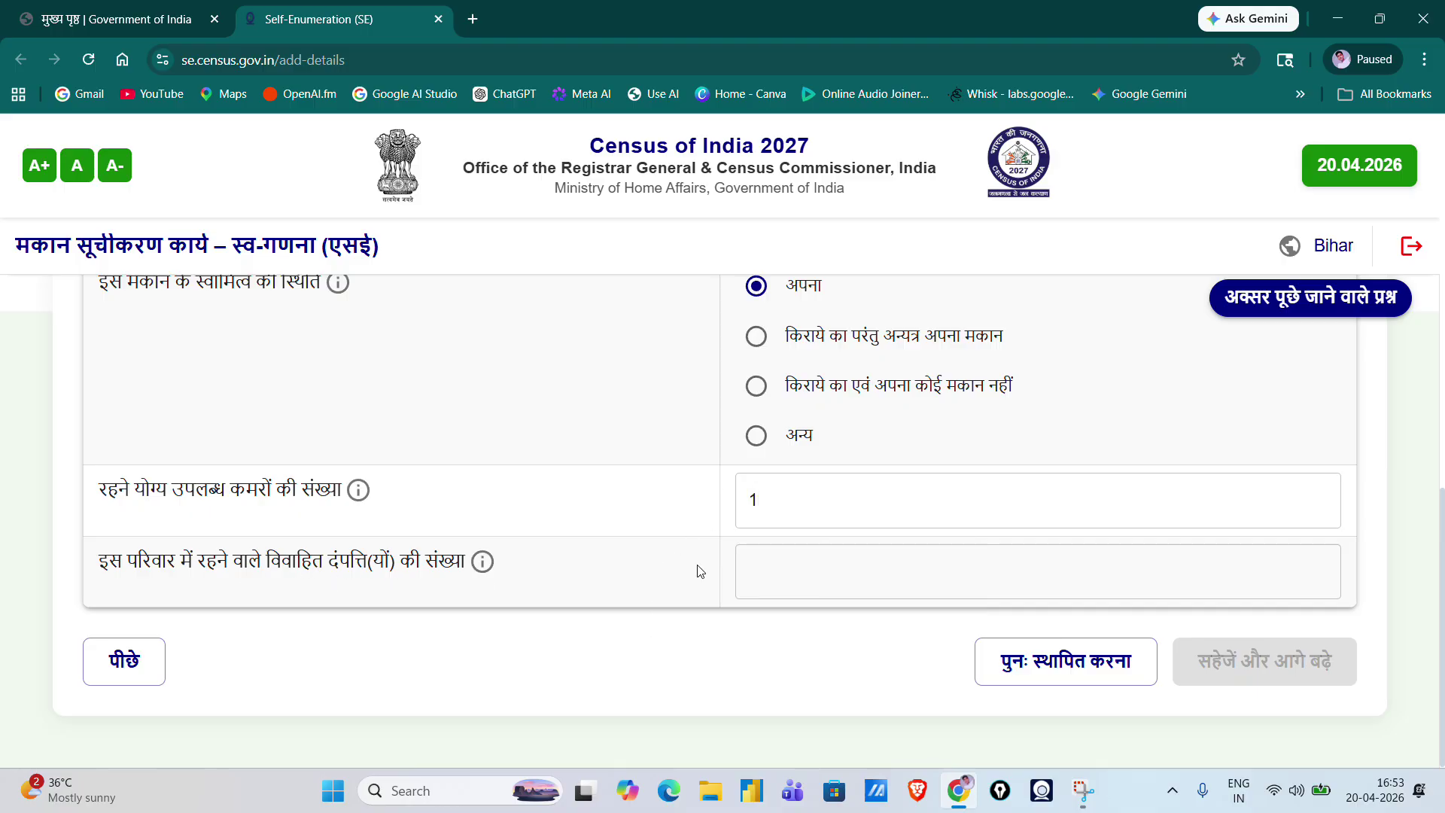
click(771, 567)
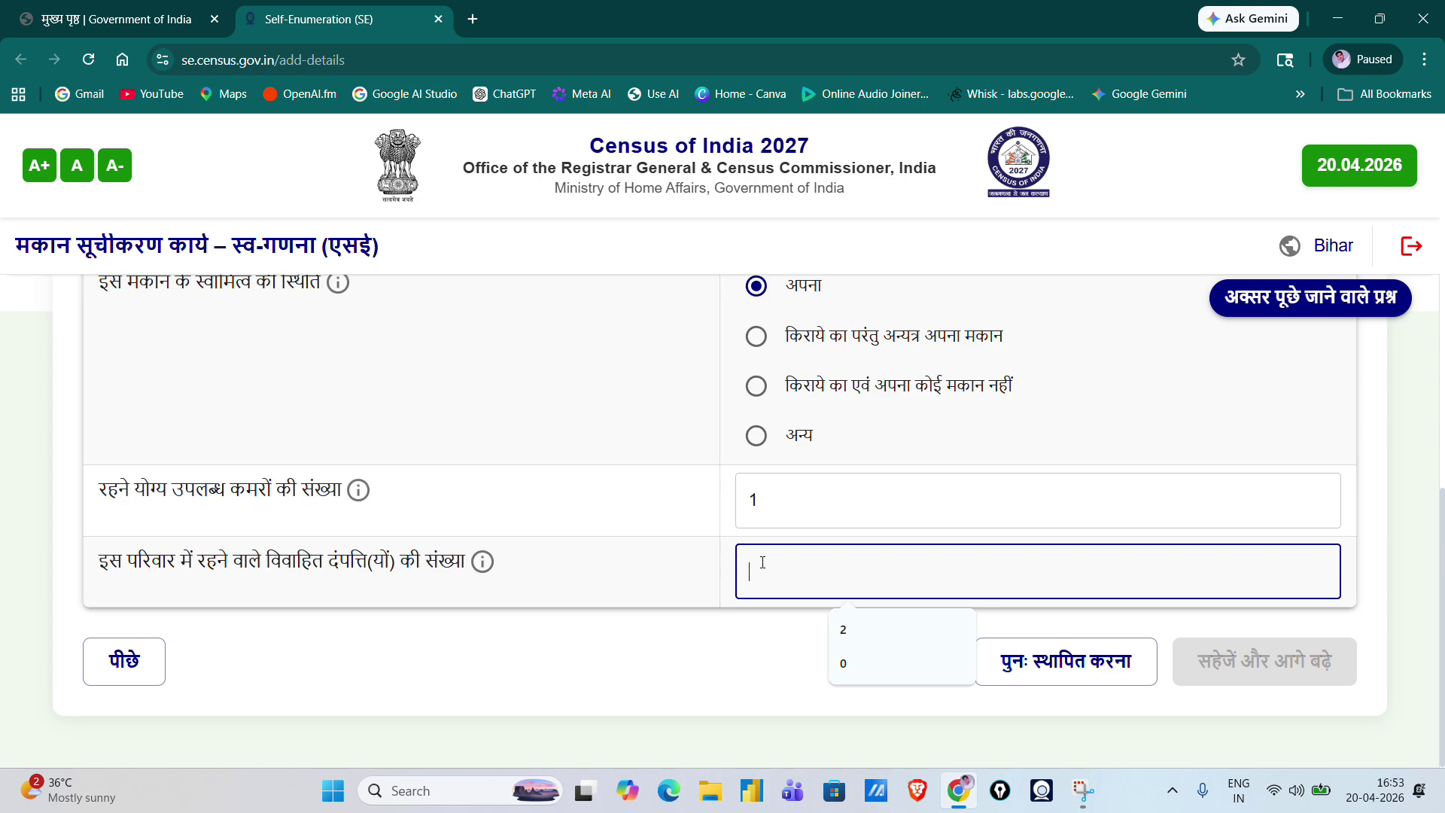
text(1)
click(705, 664)
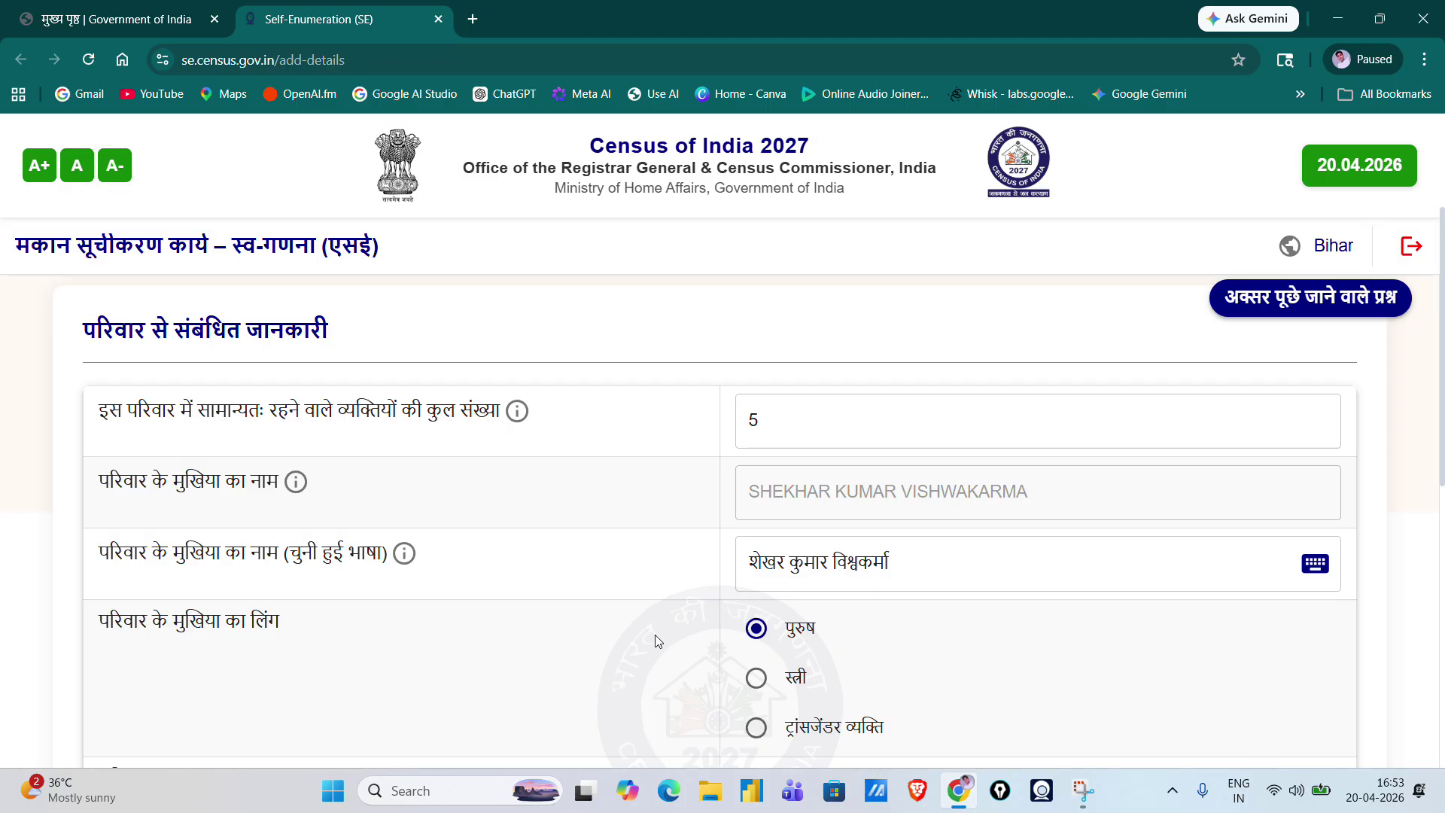
- Save the general information and confirm moving to the facilities step
scroll(658, 640, down, 10)
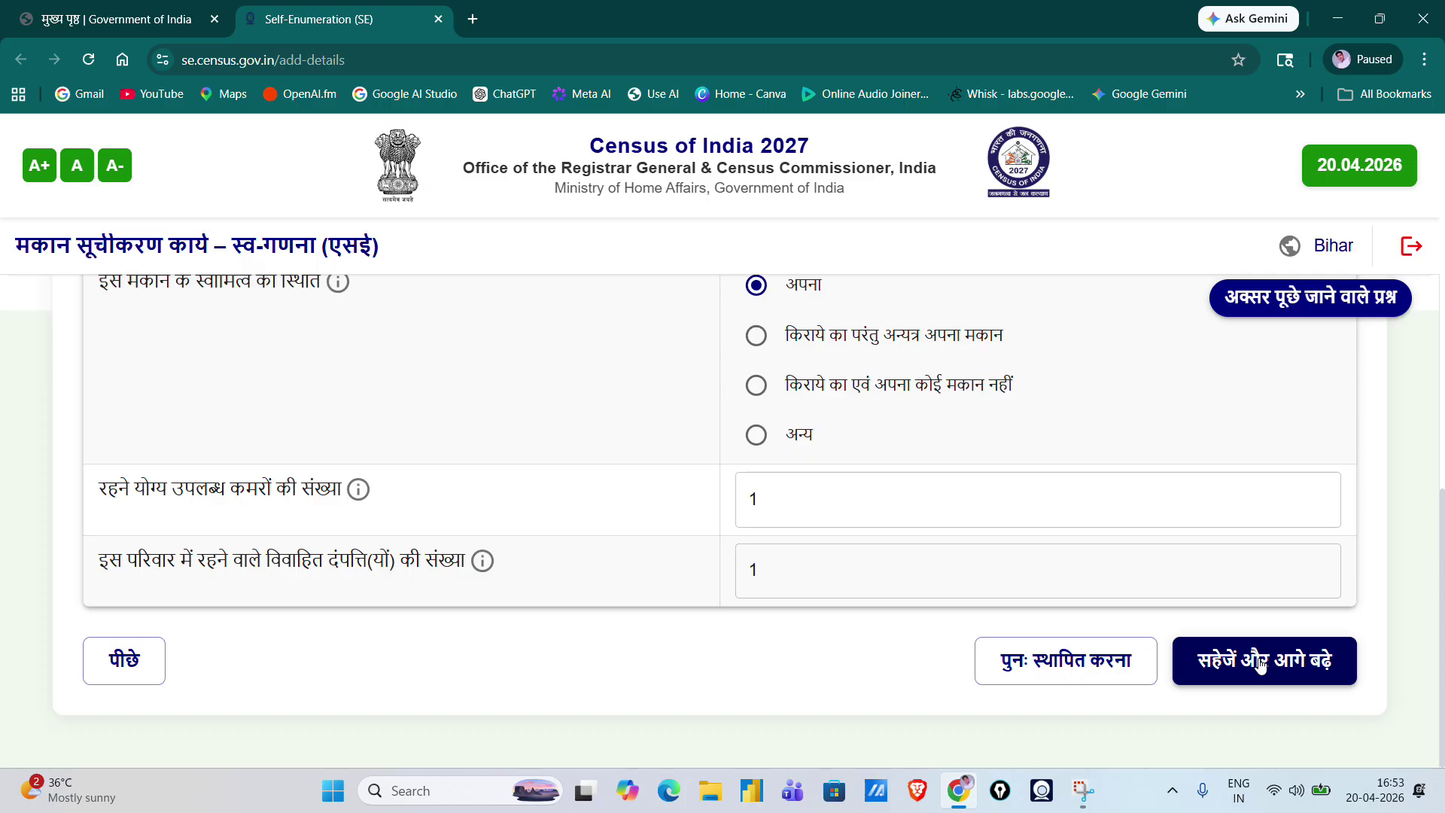
click(1261, 664)
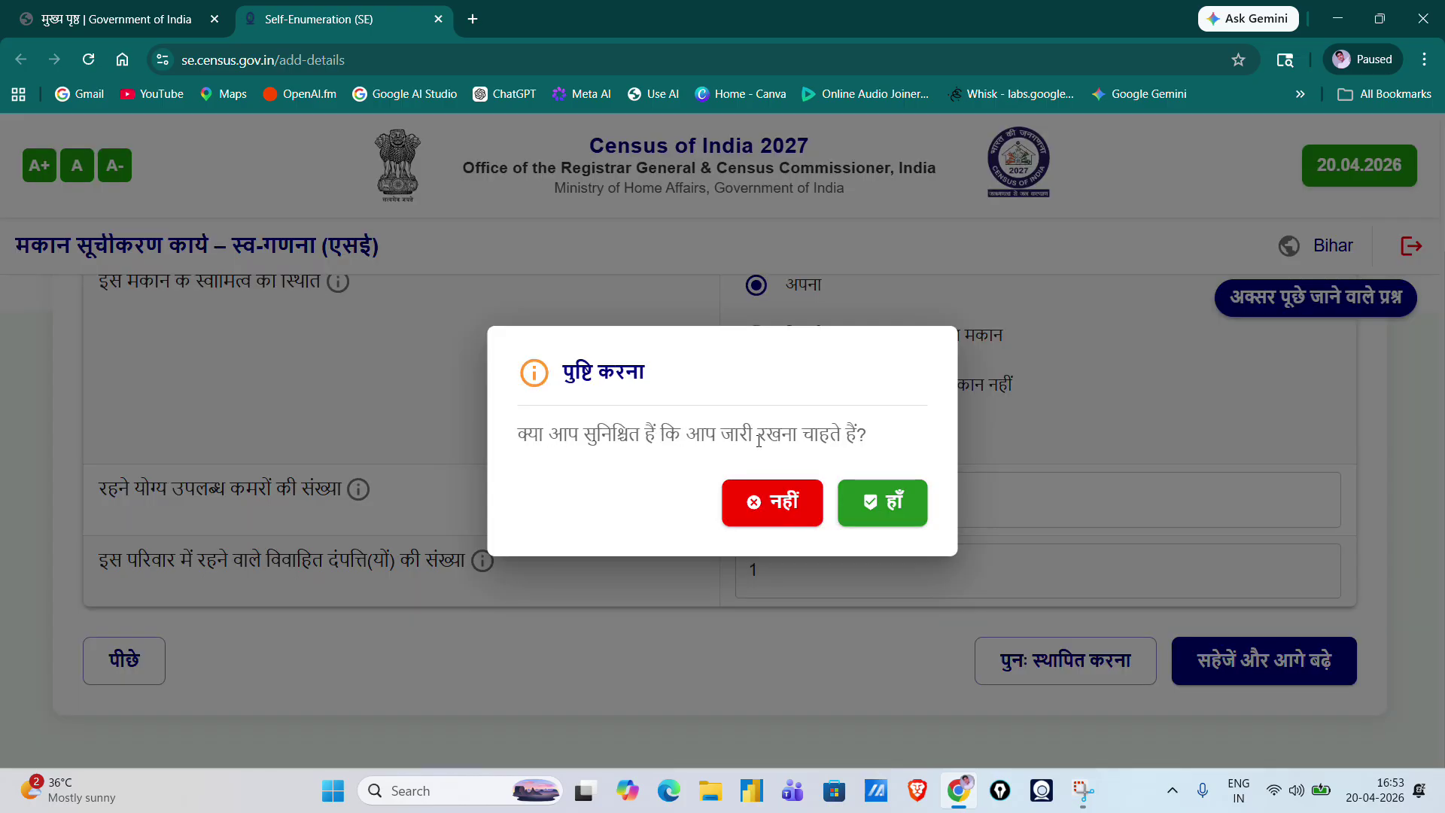
click(888, 502)
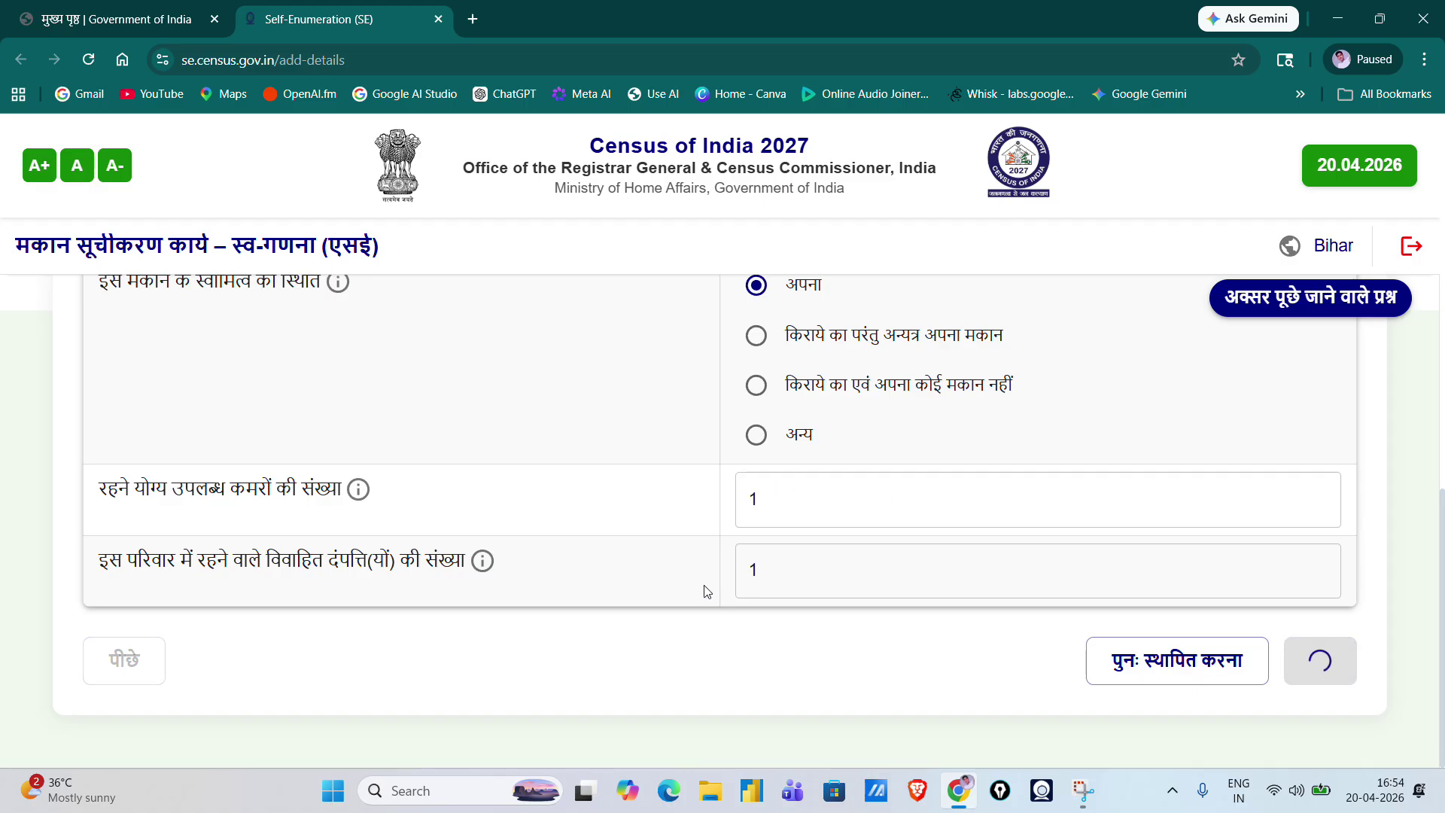
scroll(399, 658, down, 1)
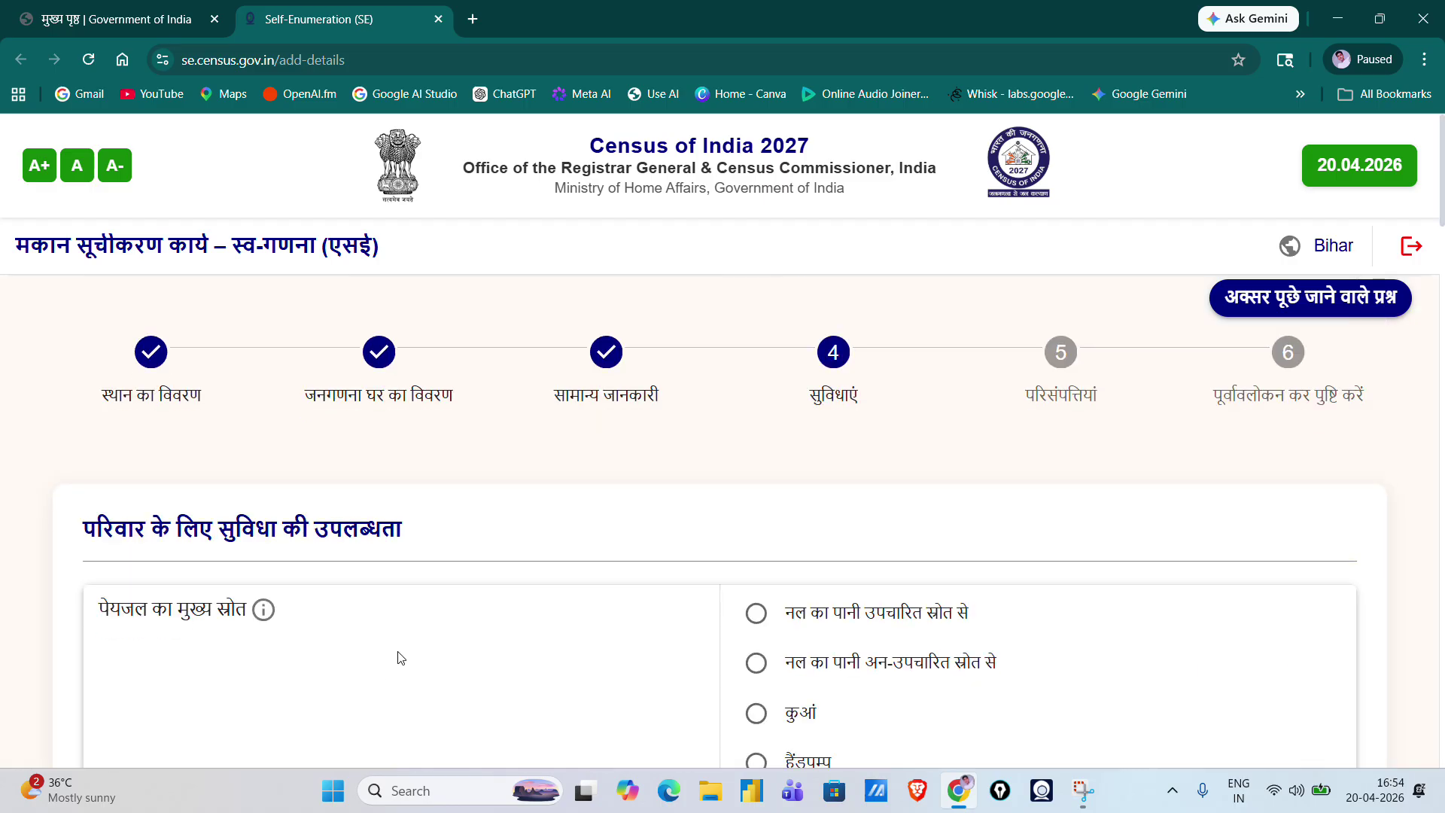
- Choose 'नल का पानी अन-उपचारित स्रोत से' as drinking water, available 'परिसर के अन्दर'
scroll(399, 659, down, 3)
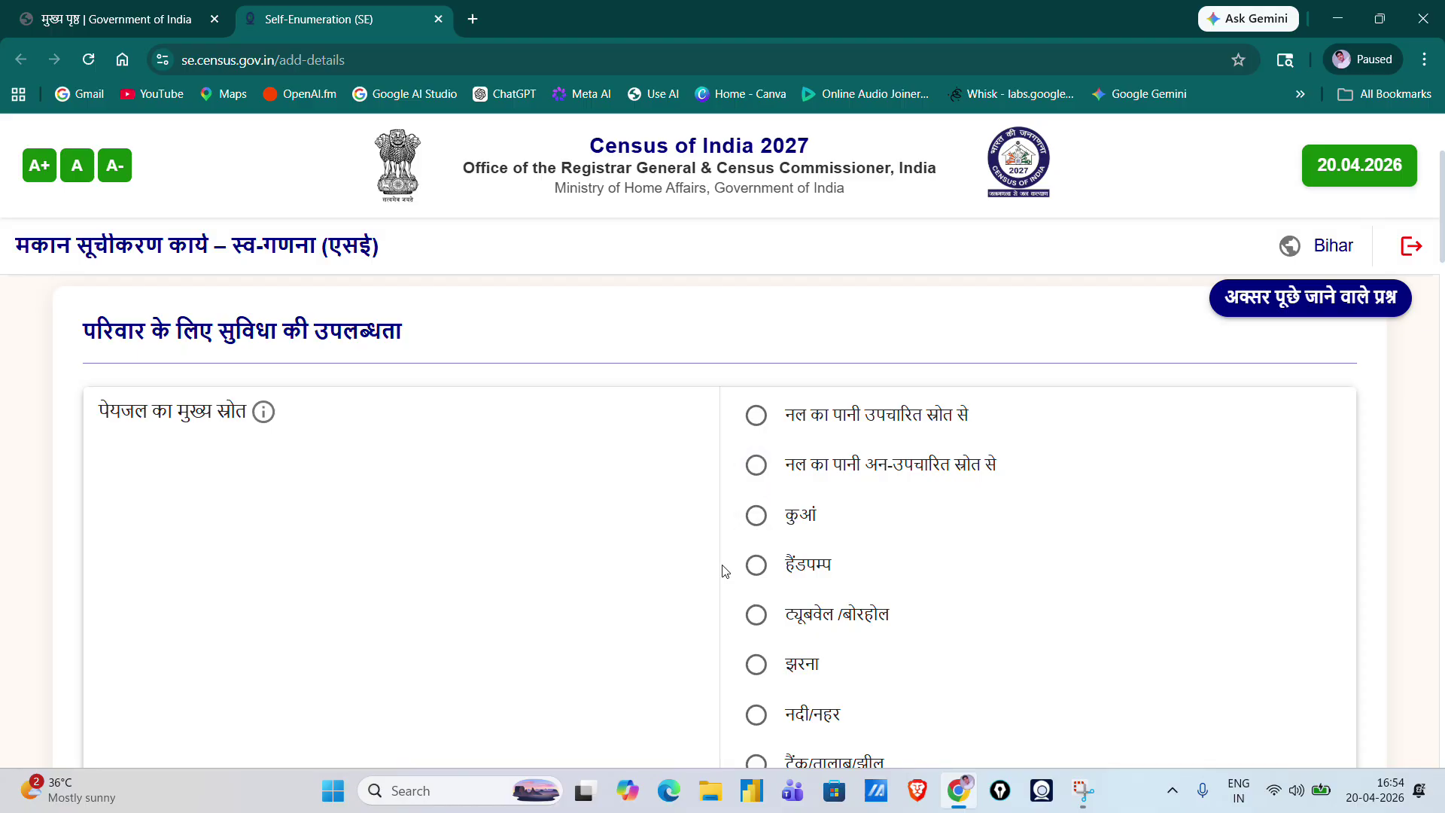
scroll(750, 614, down, 3)
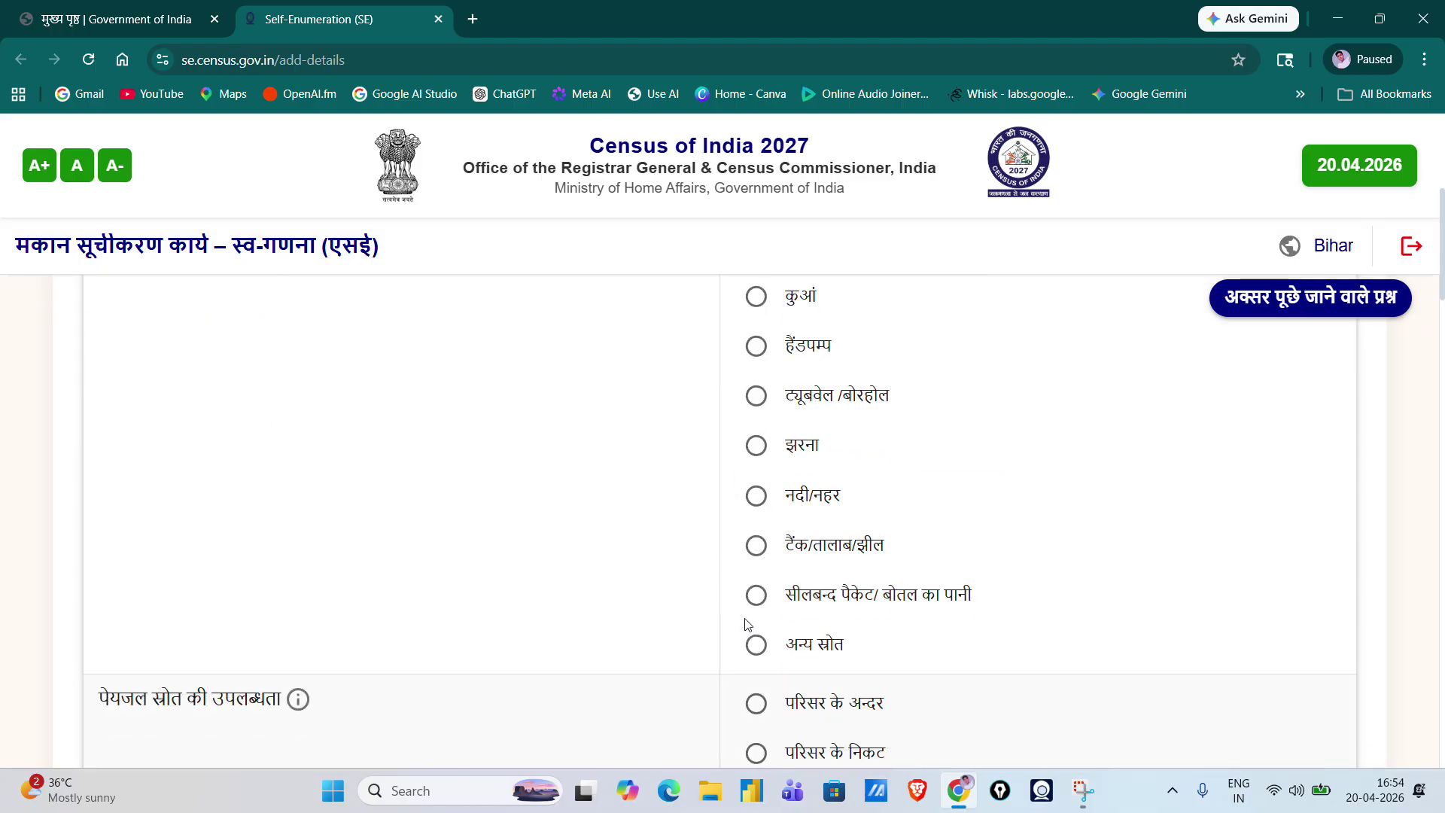
scroll(747, 624, up, 6)
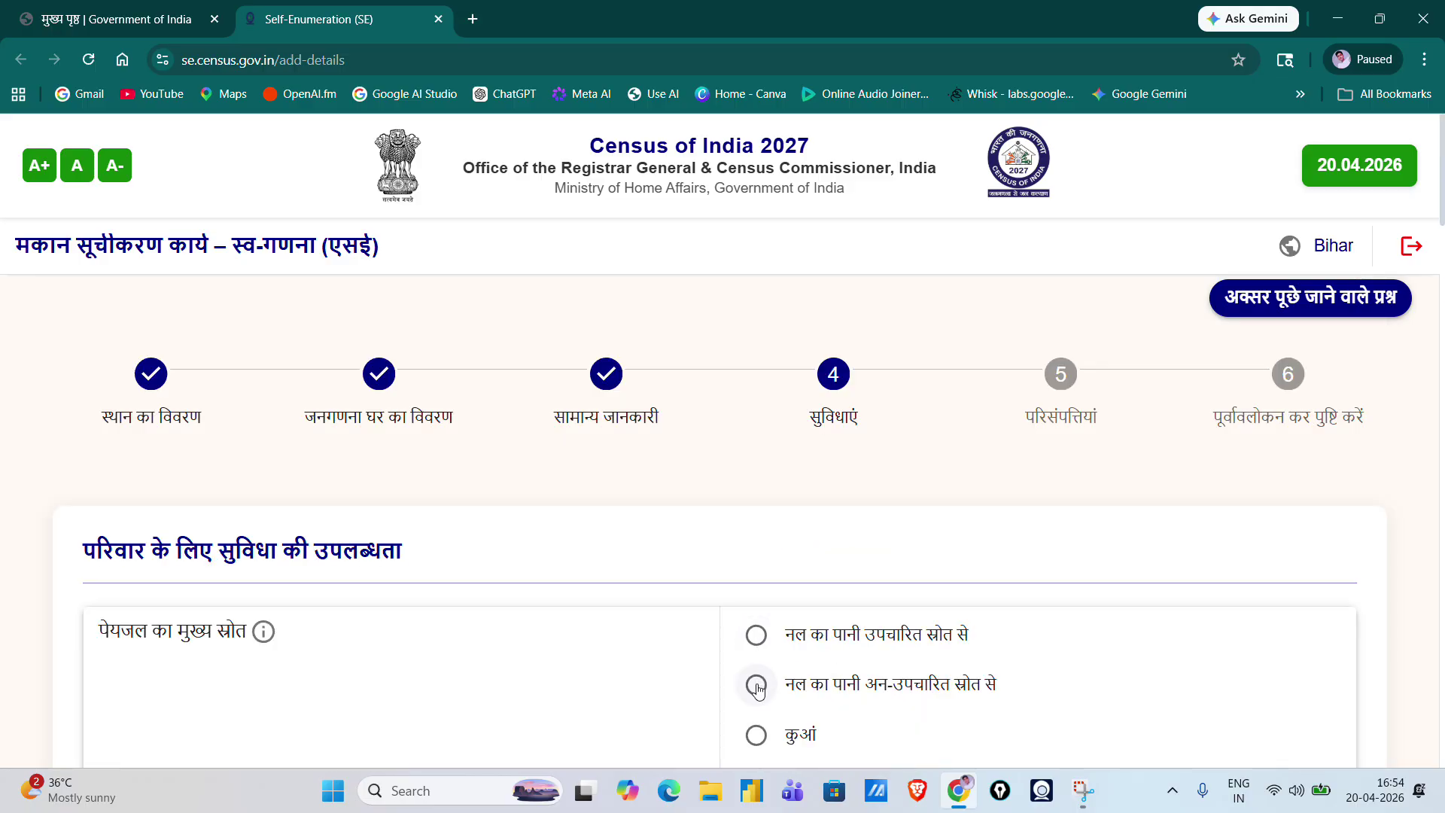
click(756, 688)
scroll(654, 652, down, 3)
scroll(654, 651, down, 6)
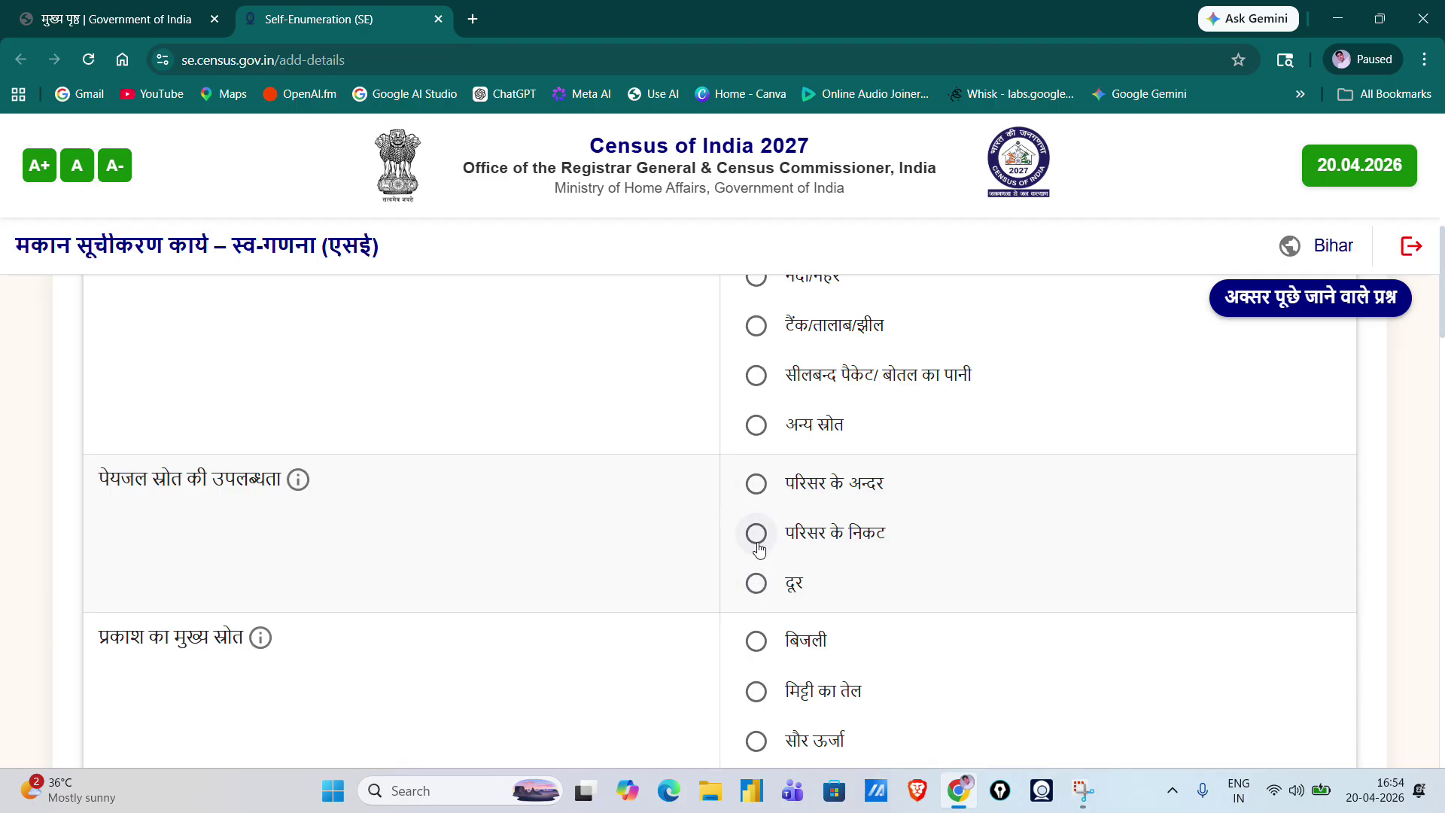
click(756, 486)
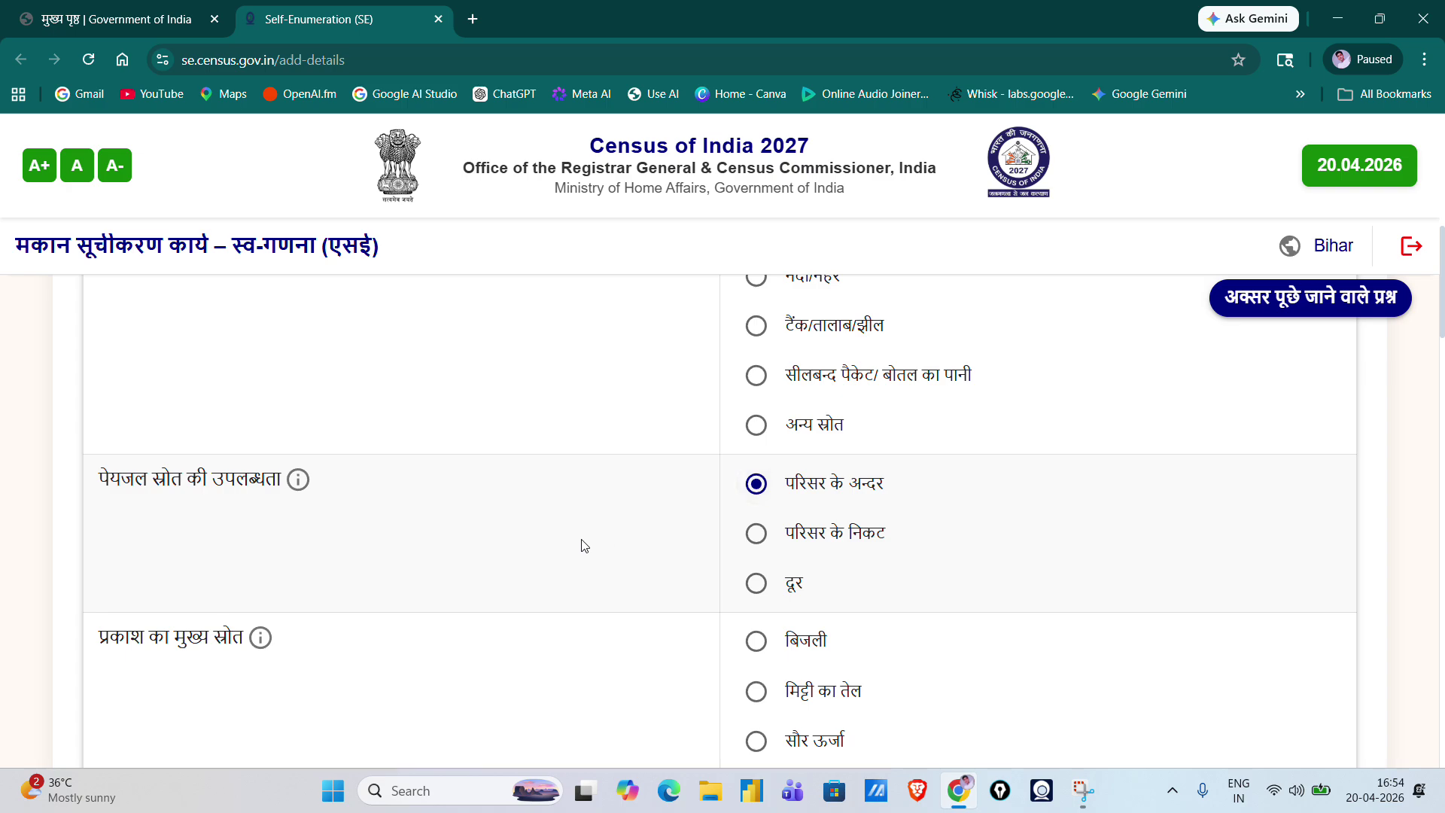
scroll(585, 546, down, 3)
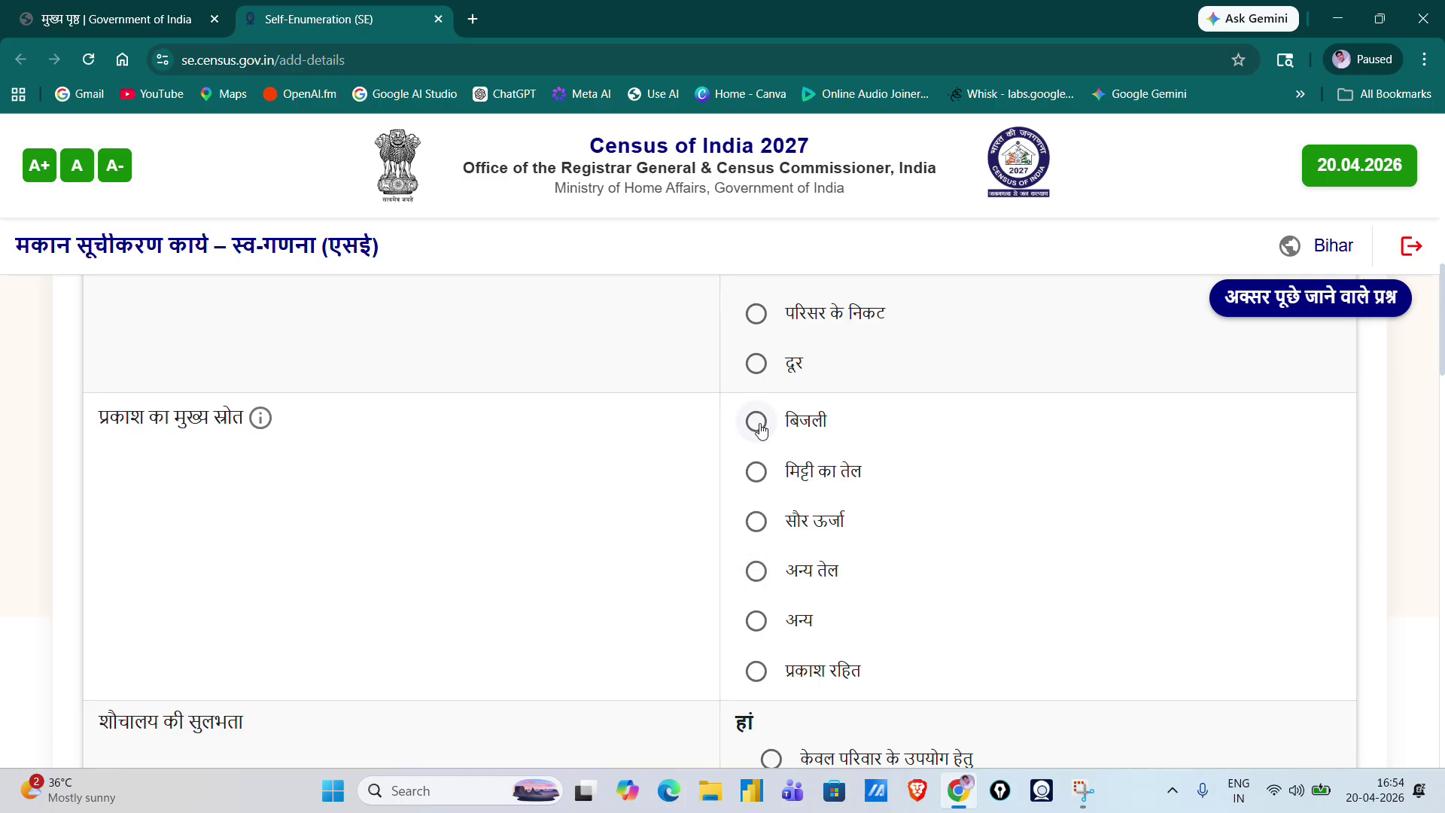
- Choose बिजली for lighting, a toilet shared with other households, and septic-tank flush
click(757, 421)
scroll(579, 534, down, 6)
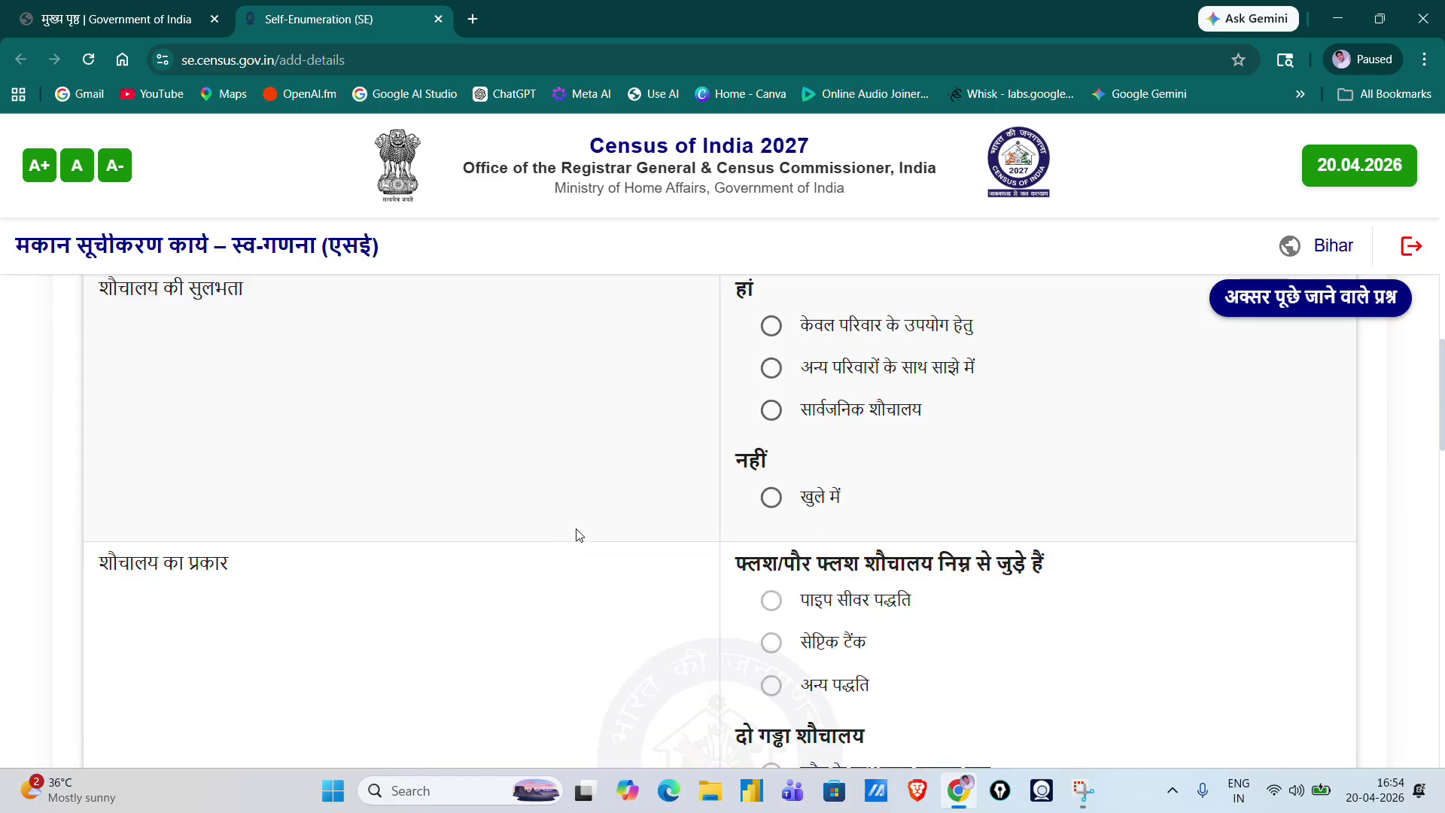
scroll(579, 535, up, 3)
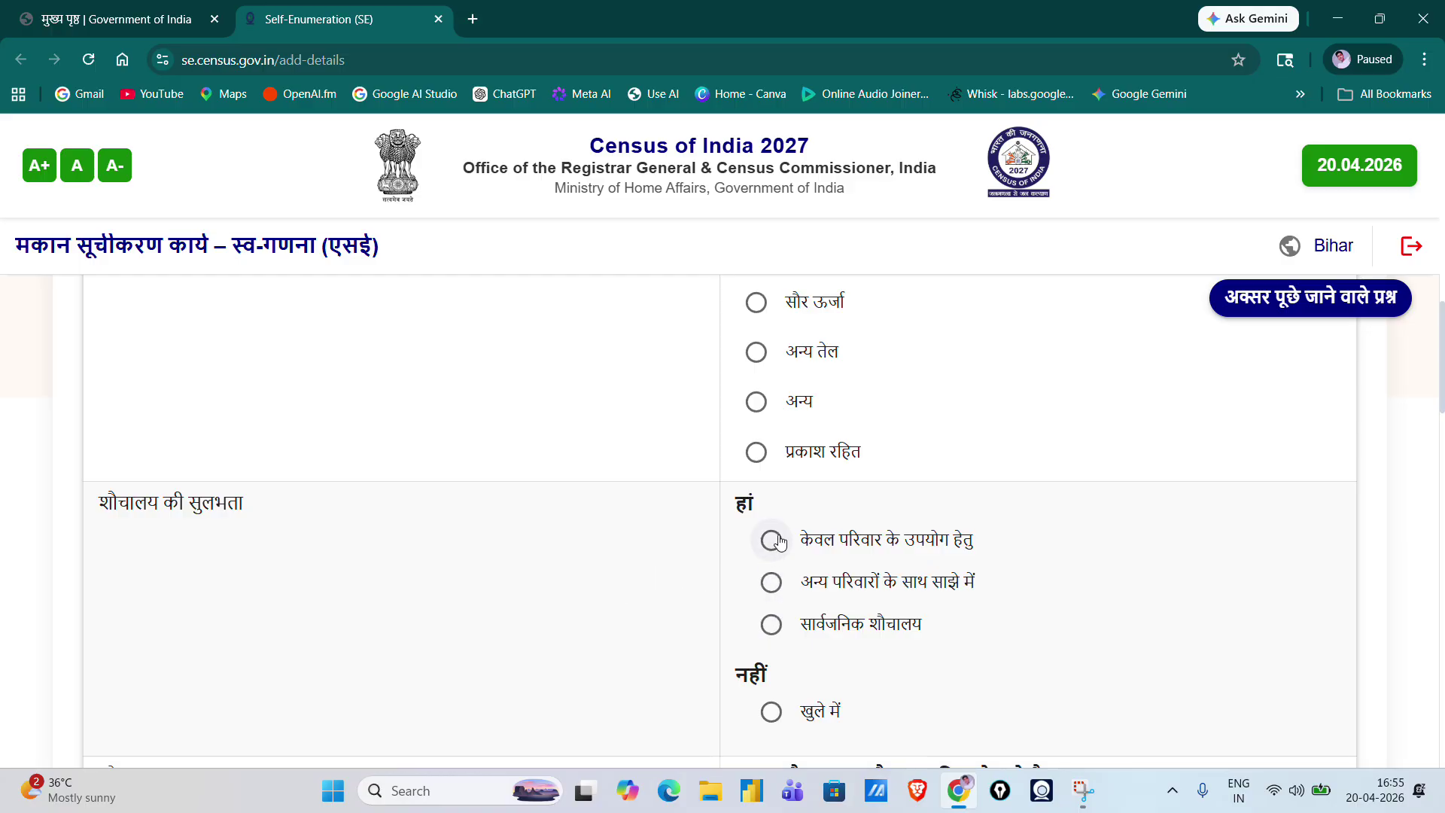
click(771, 583)
scroll(577, 558, down, 1)
scroll(577, 555, down, 3)
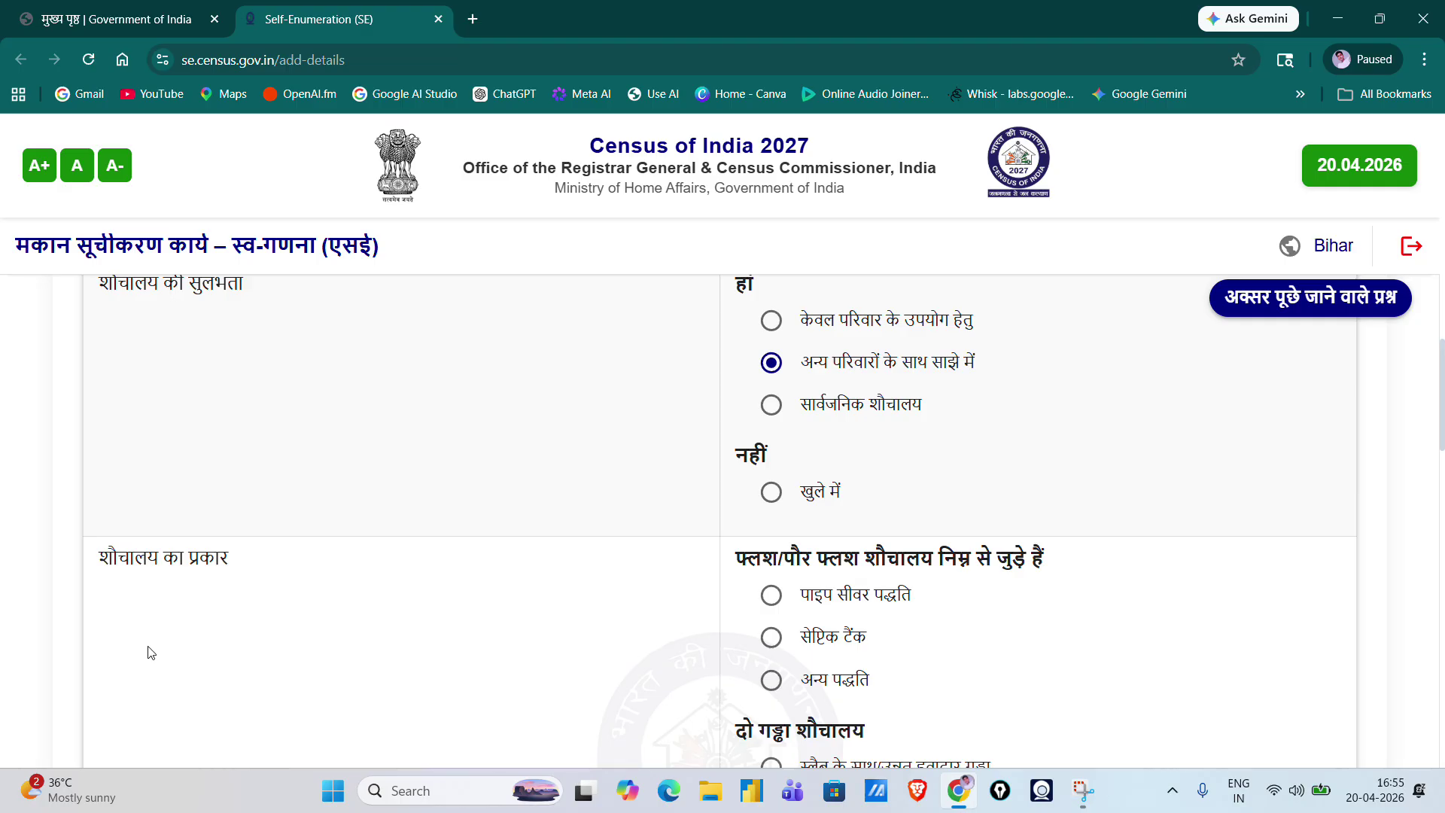
scroll(154, 645, down, 3)
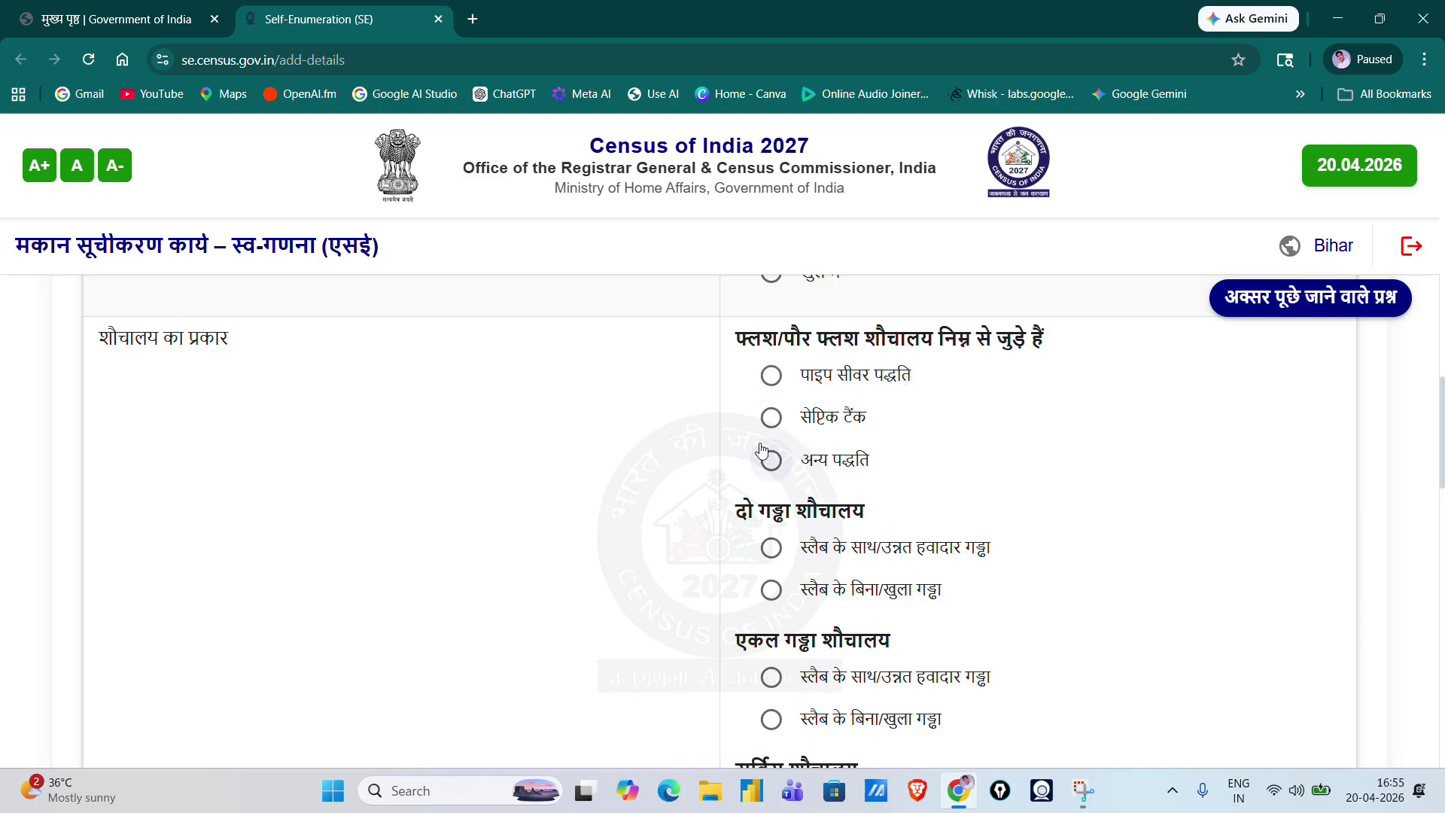
click(770, 417)
- Answer 'किसी भी नाली से नहीं' for wastewater and a bathroom within the premises
scroll(629, 591, down, 3)
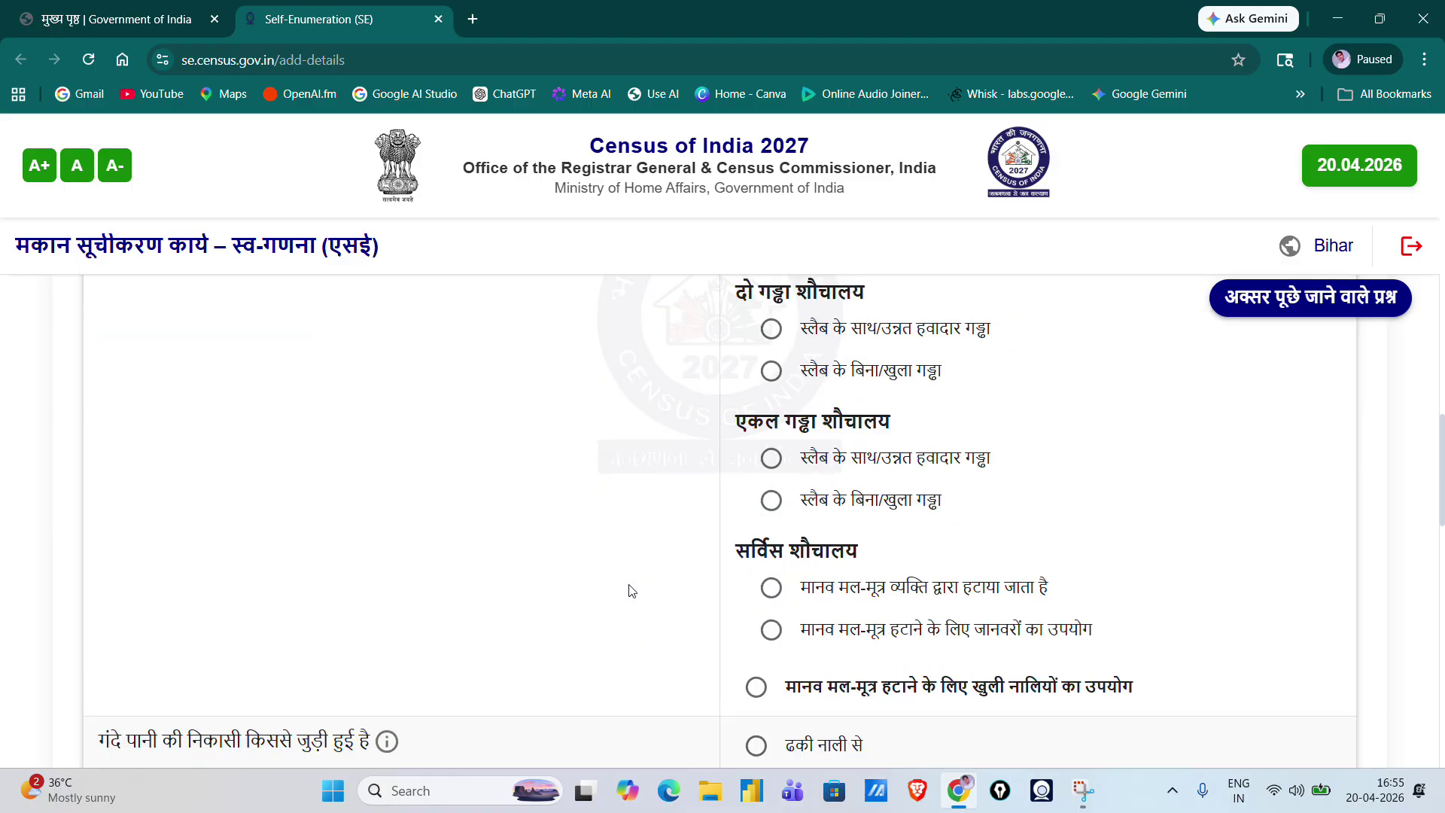
scroll(629, 590, down, 3)
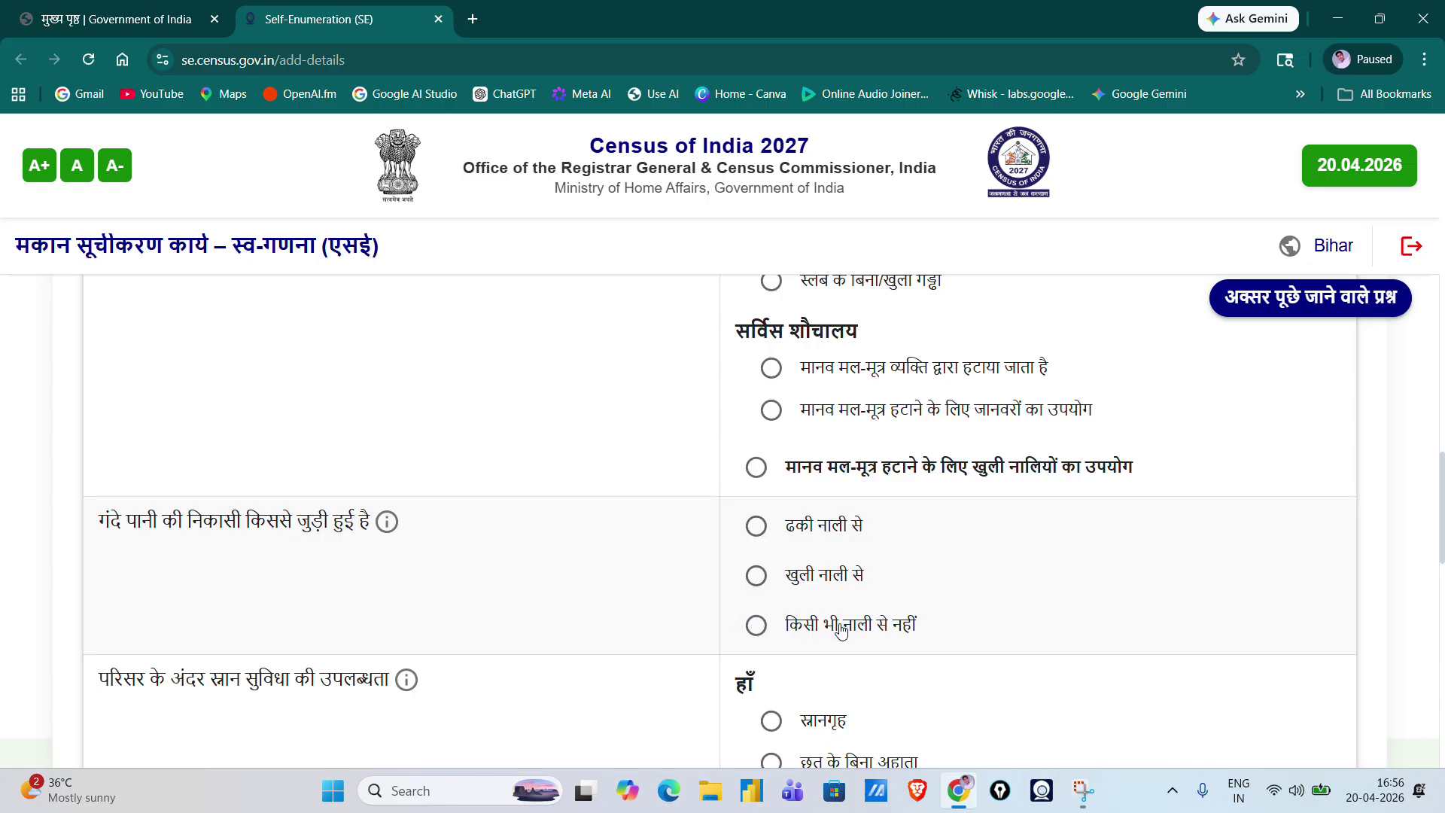
click(752, 634)
scroll(621, 577, down, 3)
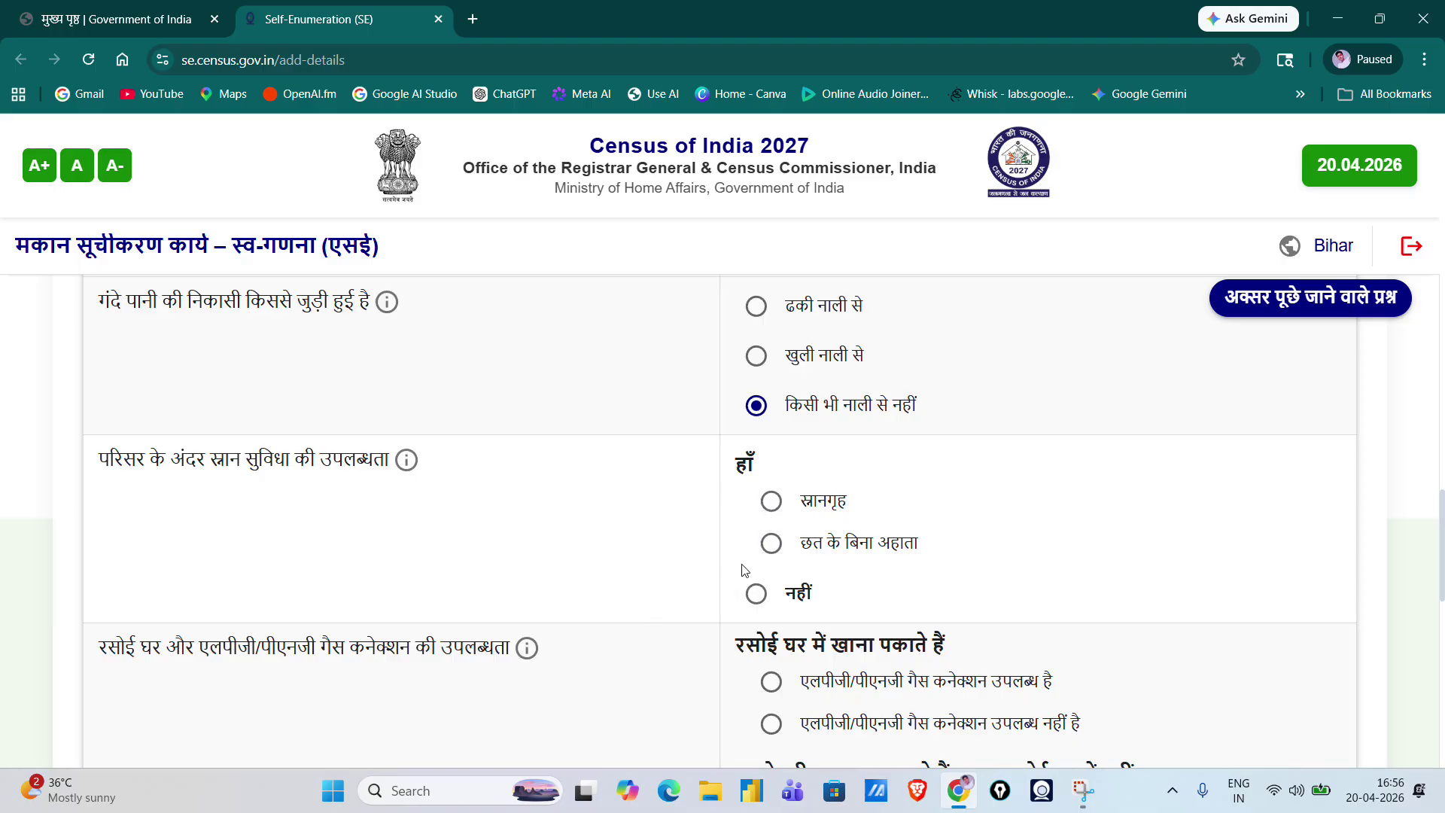
click(771, 502)
- Mark a kitchen with LPG, choose एलपीजी/पीएनजी as cooking fuel, and save
scroll(497, 512, down, 3)
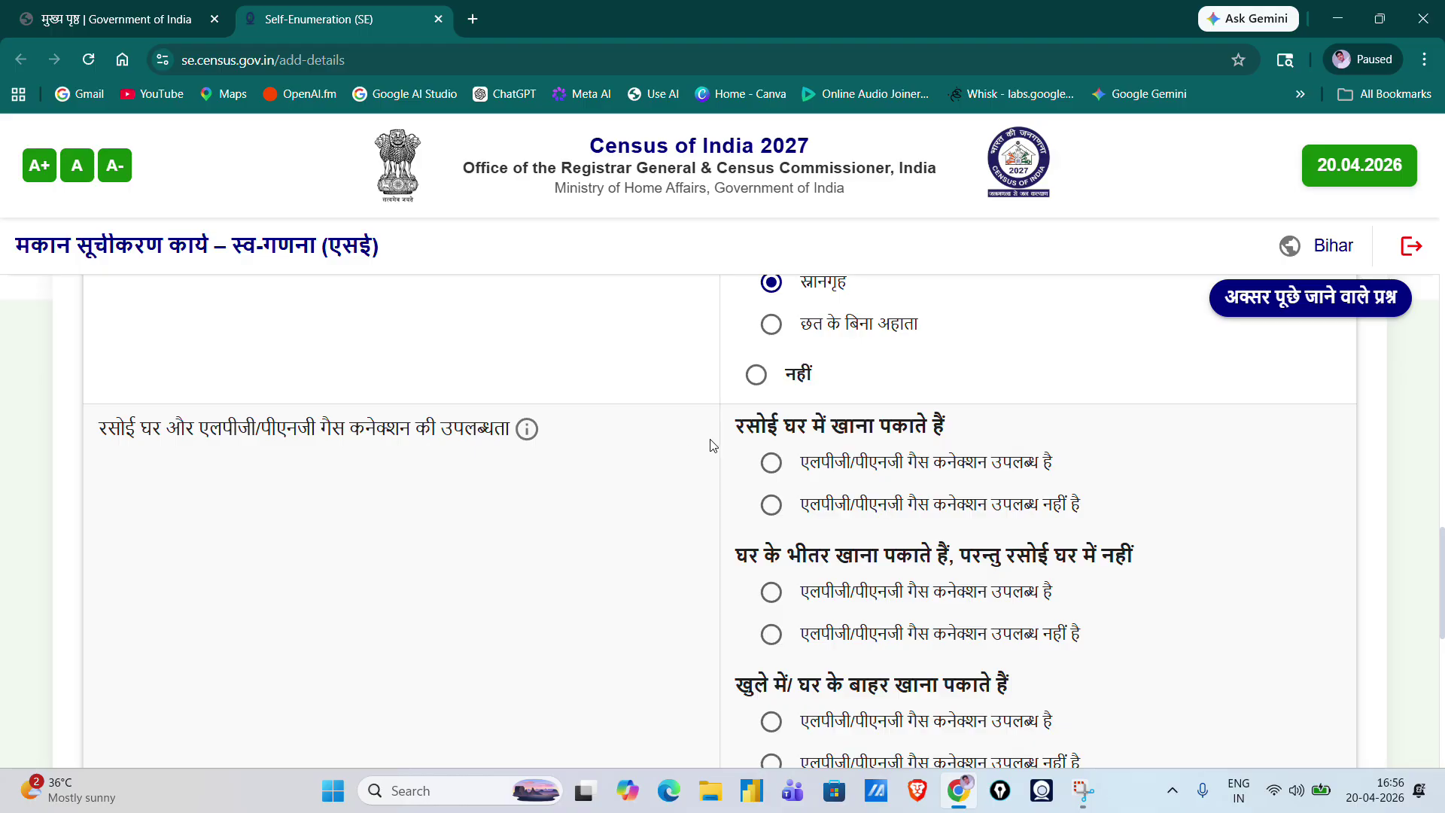
click(771, 463)
scroll(526, 558, down, 3)
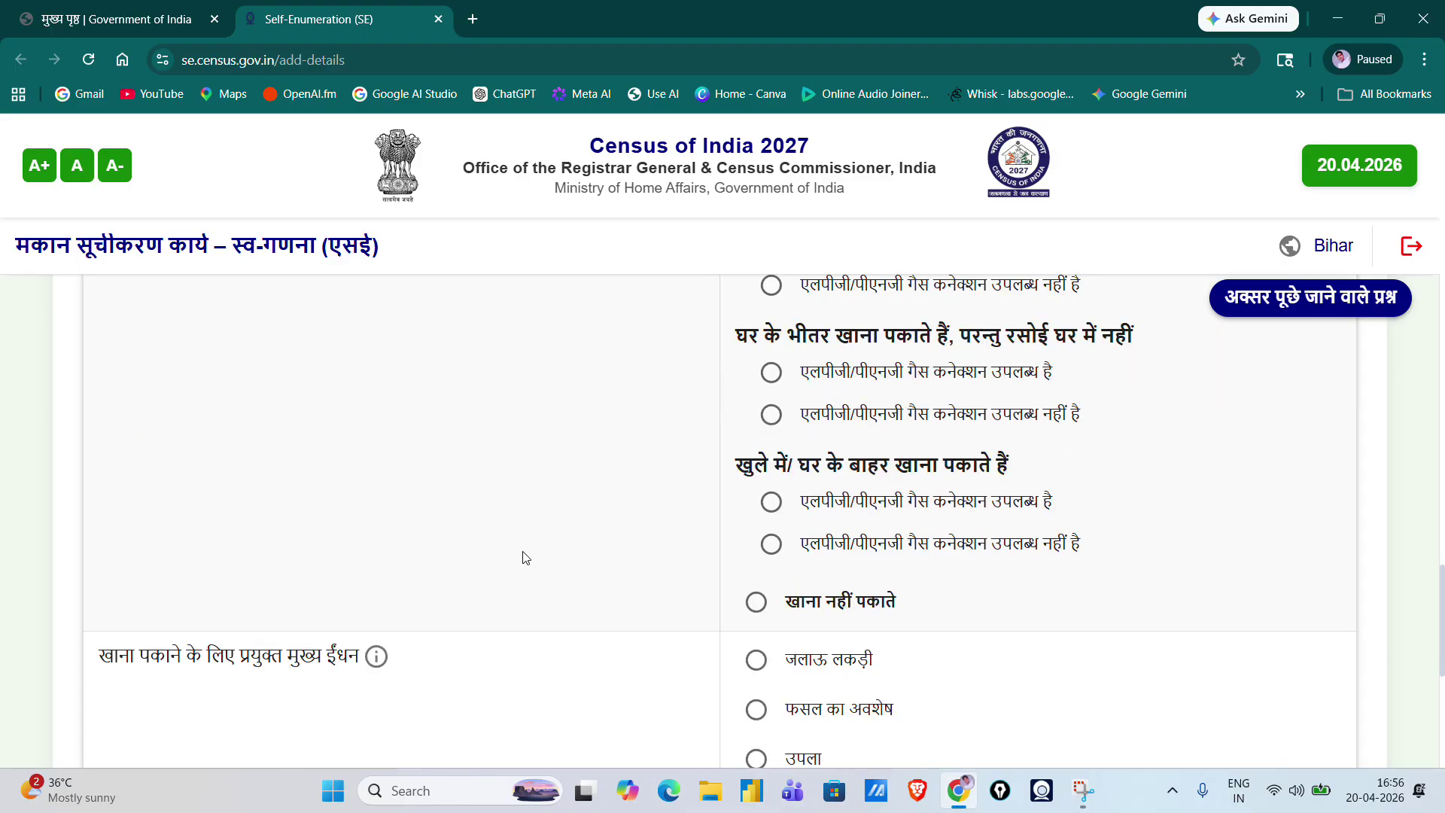
scroll(525, 558, down, 3)
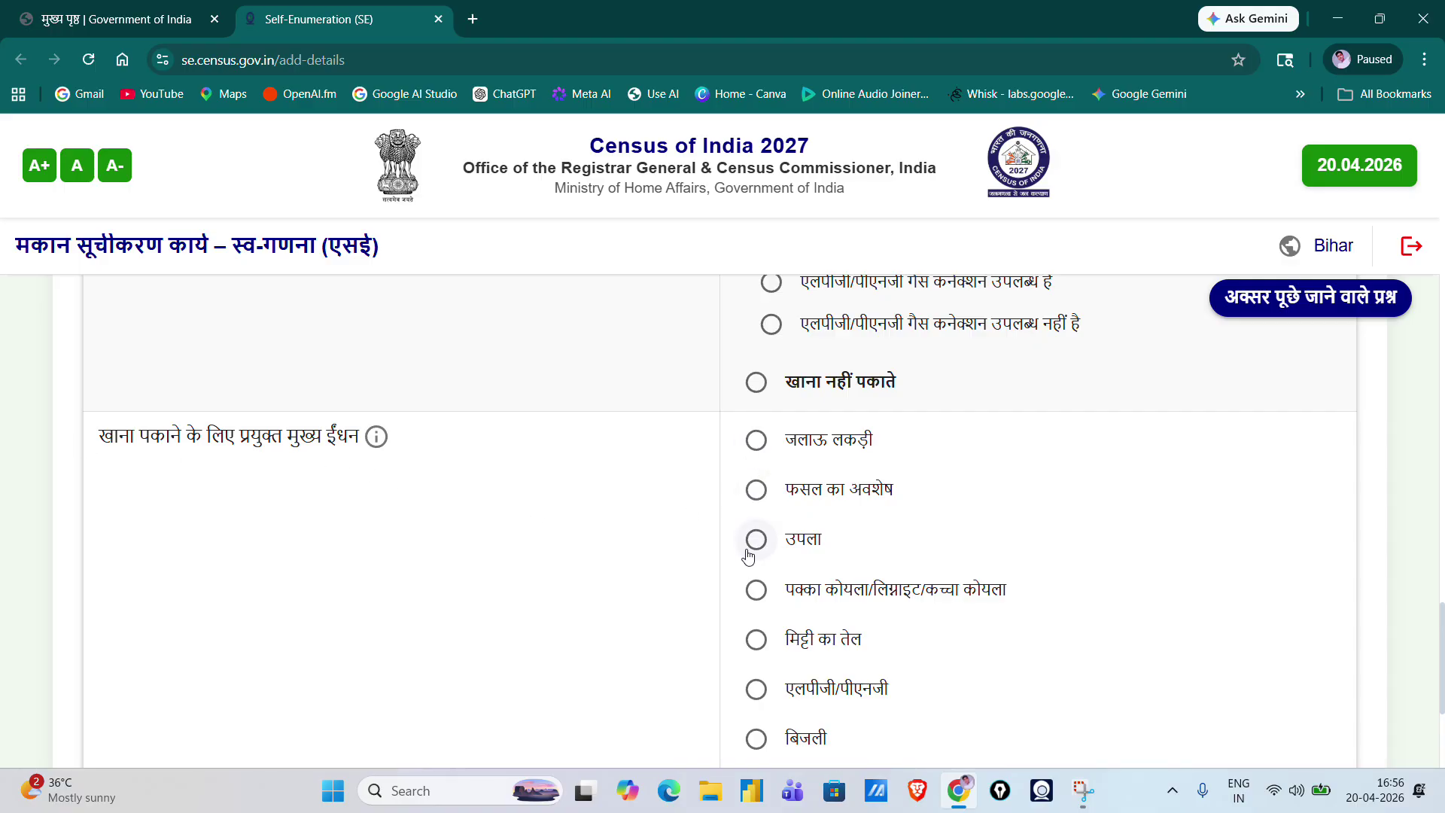
scroll(762, 606, down, 3)
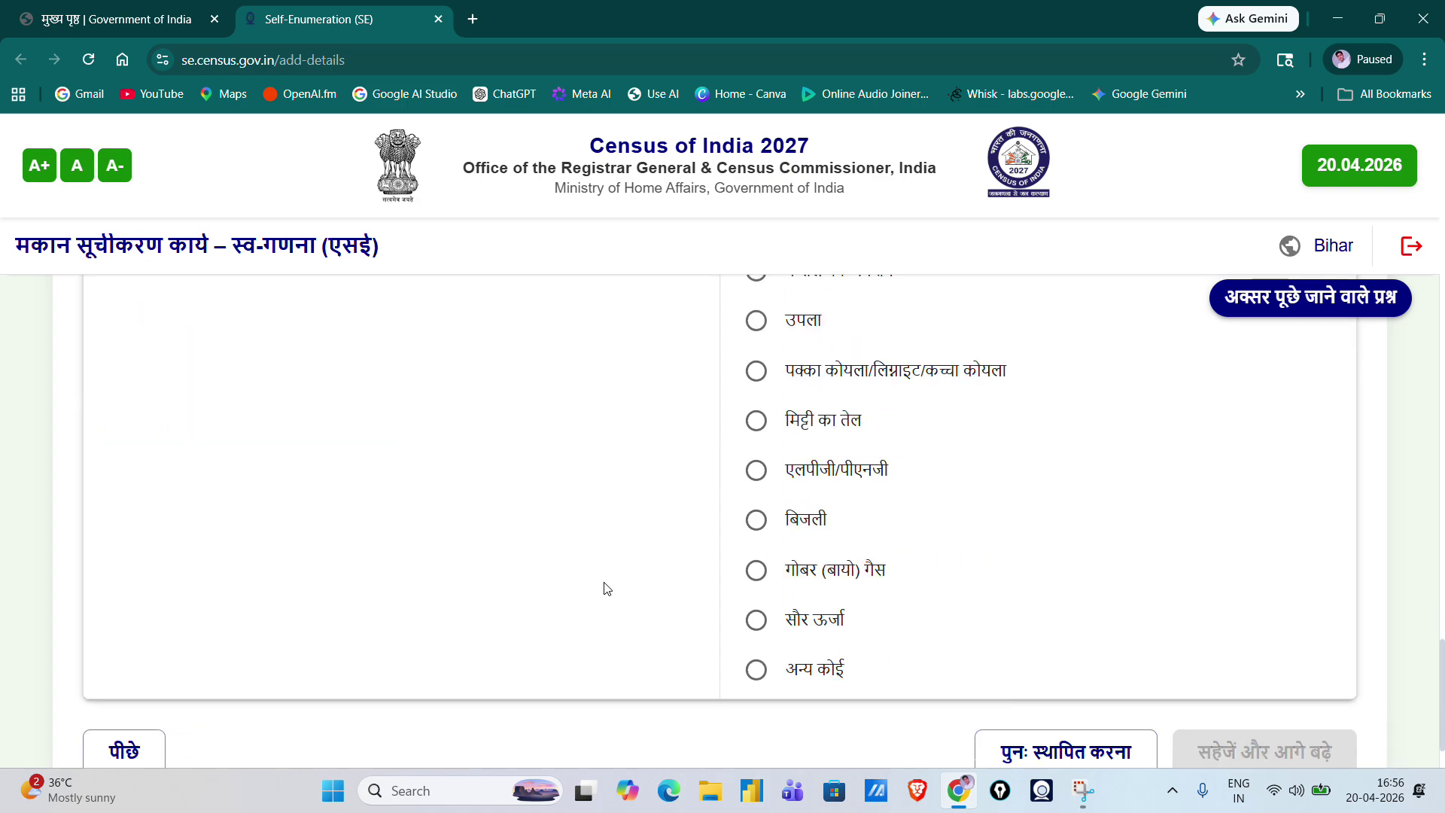
click(757, 472)
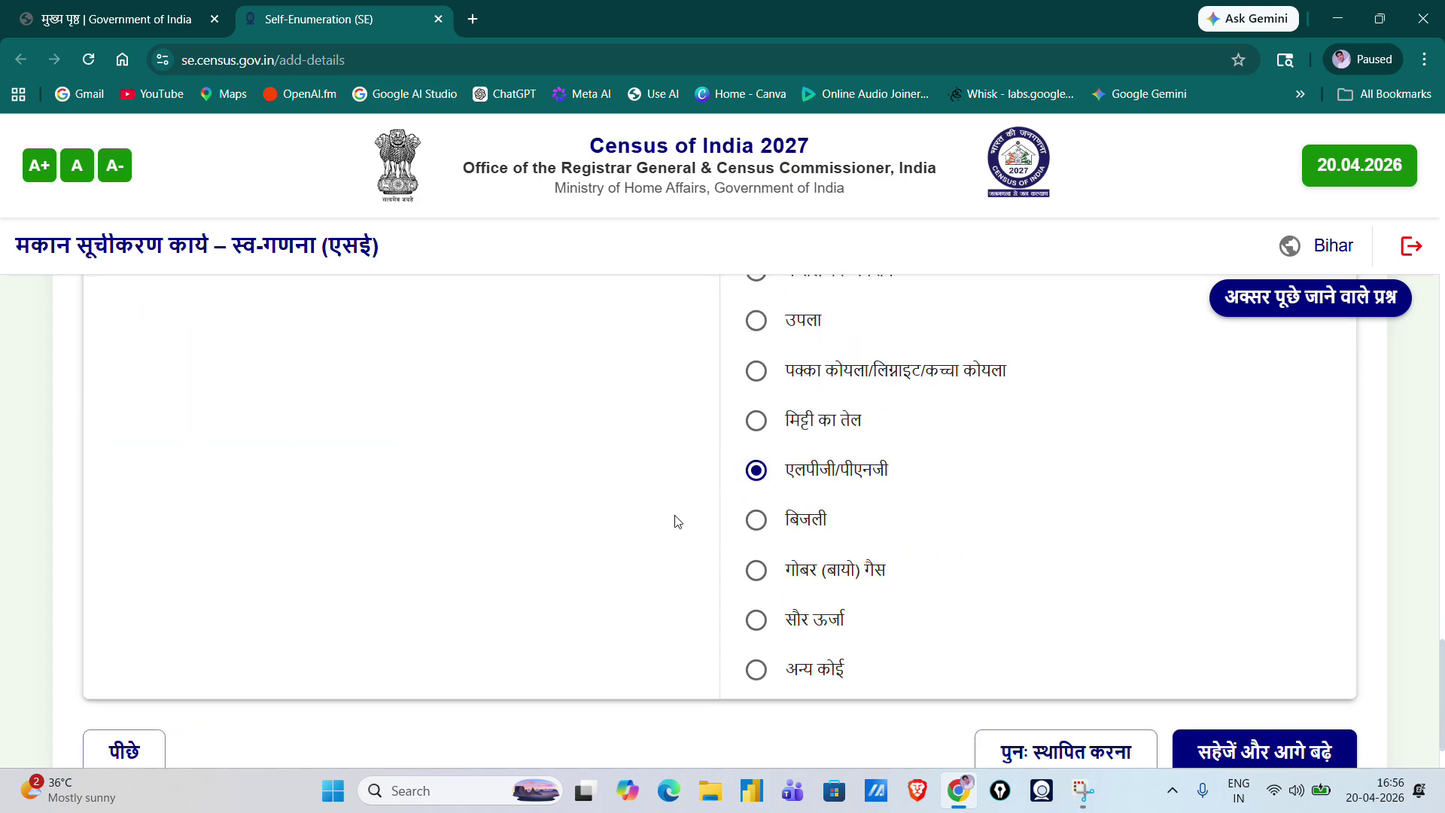
scroll(673, 515, down, 2)
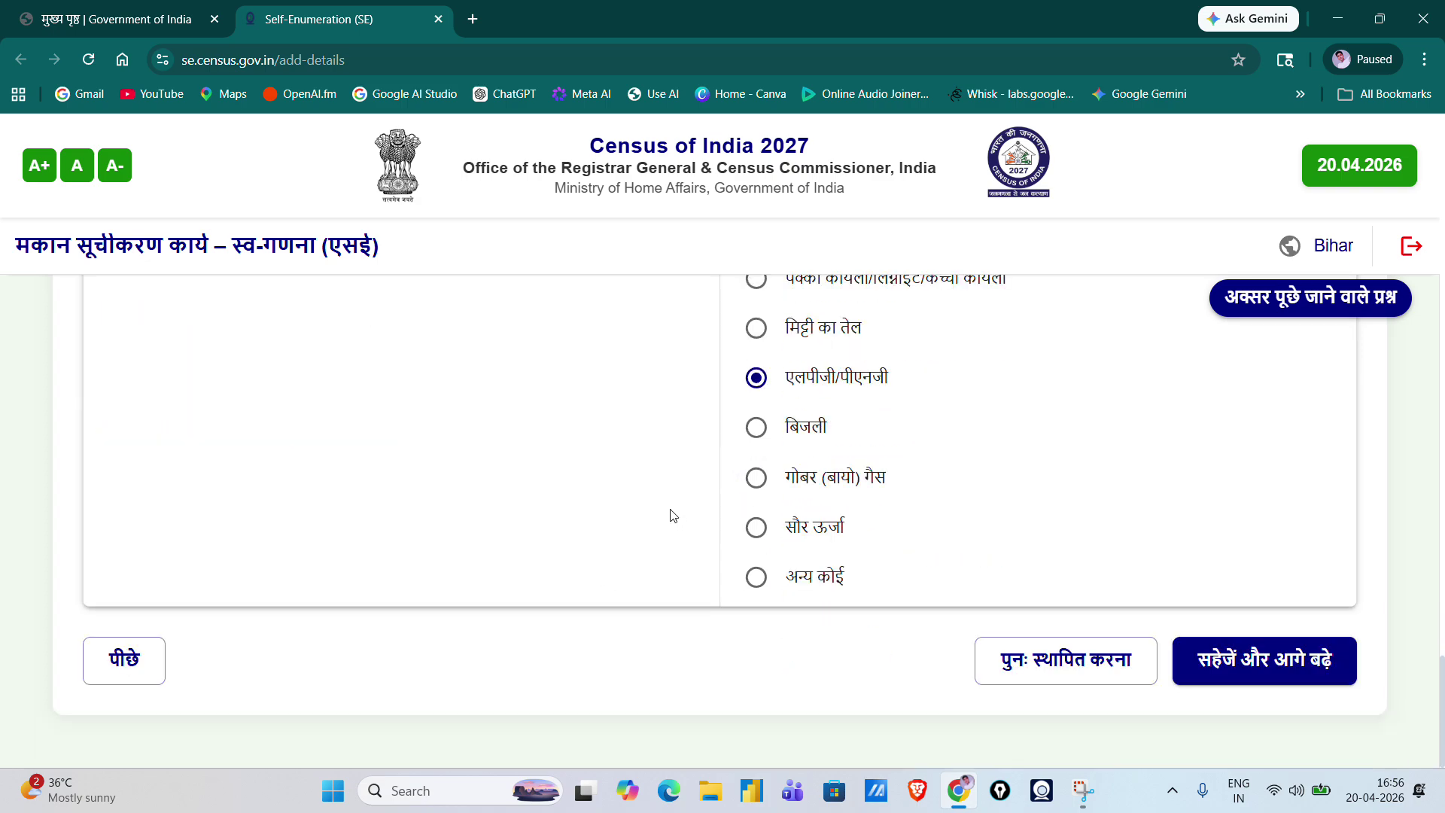
click(1270, 668)
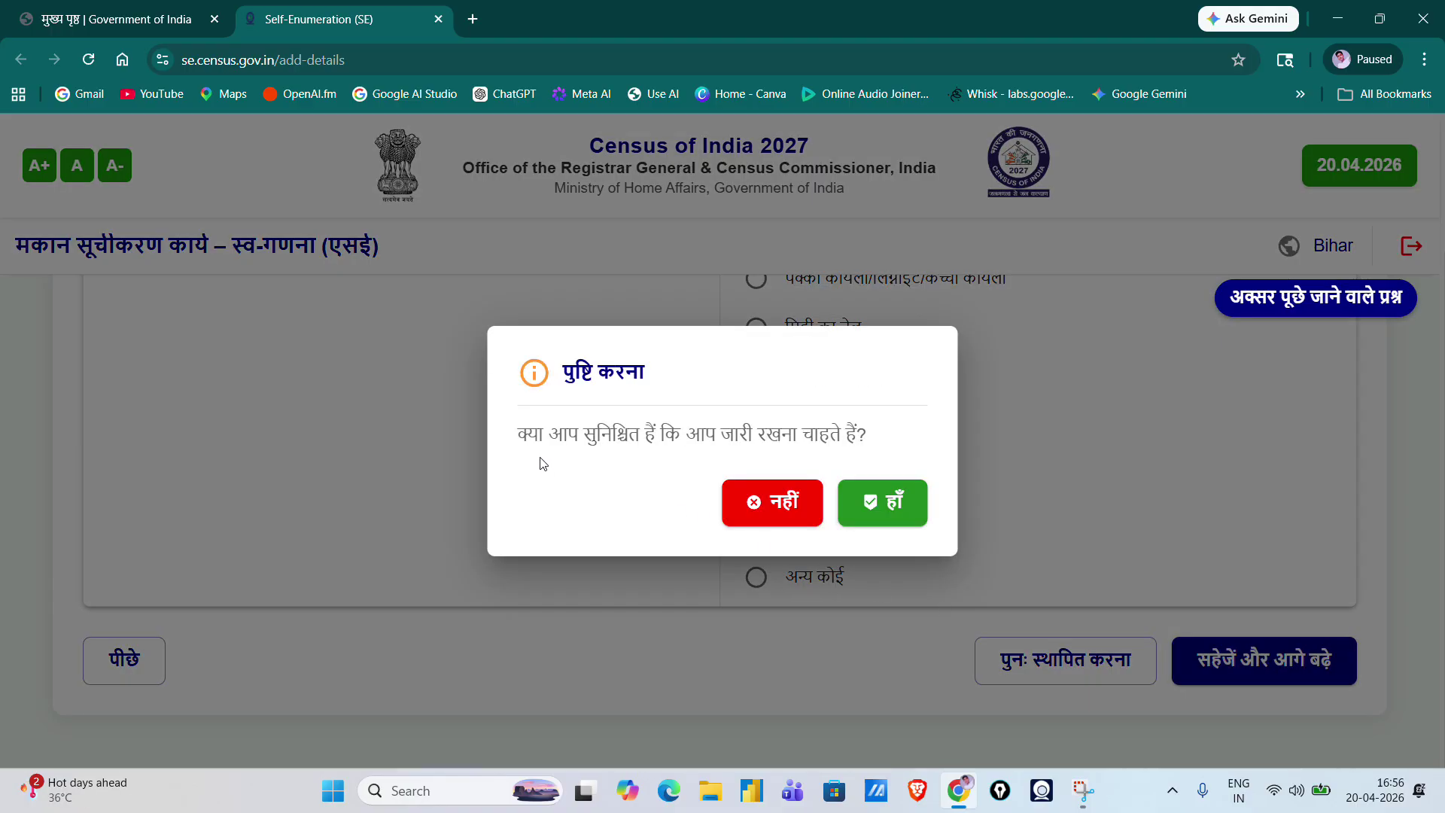
- Confirm moving to the assets step and record radio as available on mobile phone
click(881, 501)
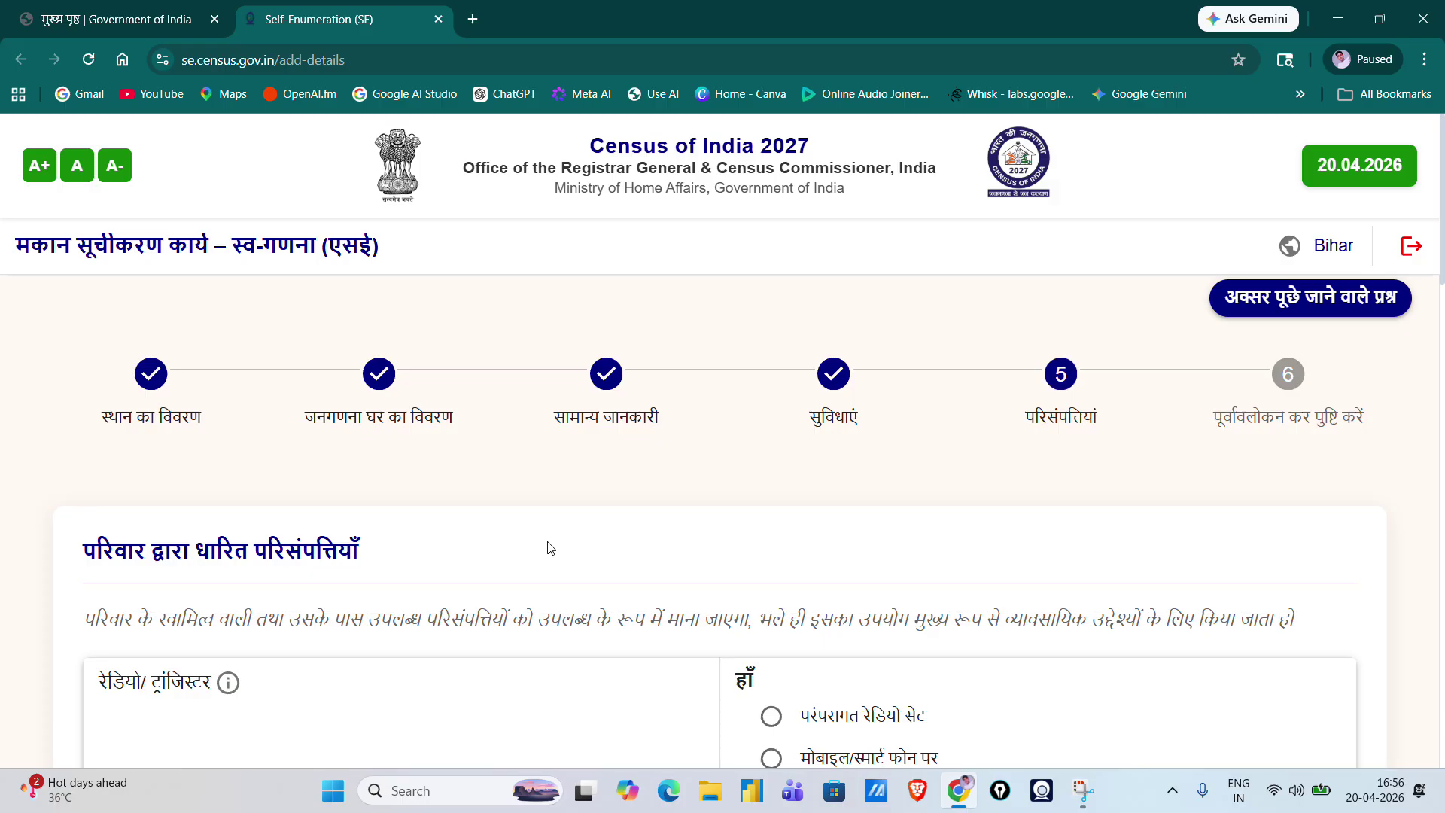
scroll(397, 557, down, 1)
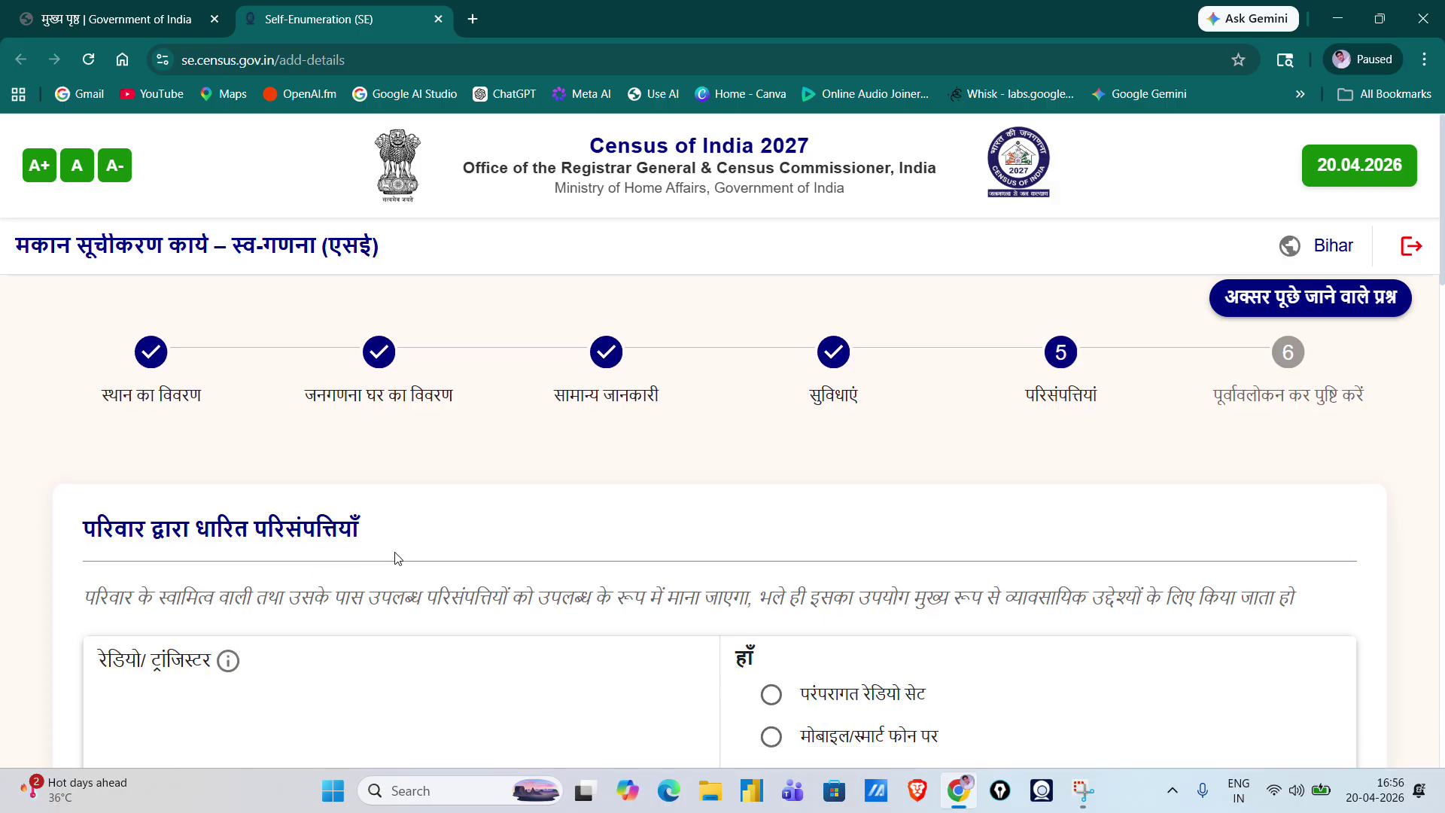
scroll(398, 558, down, 5)
scroll(274, 522, up, 3)
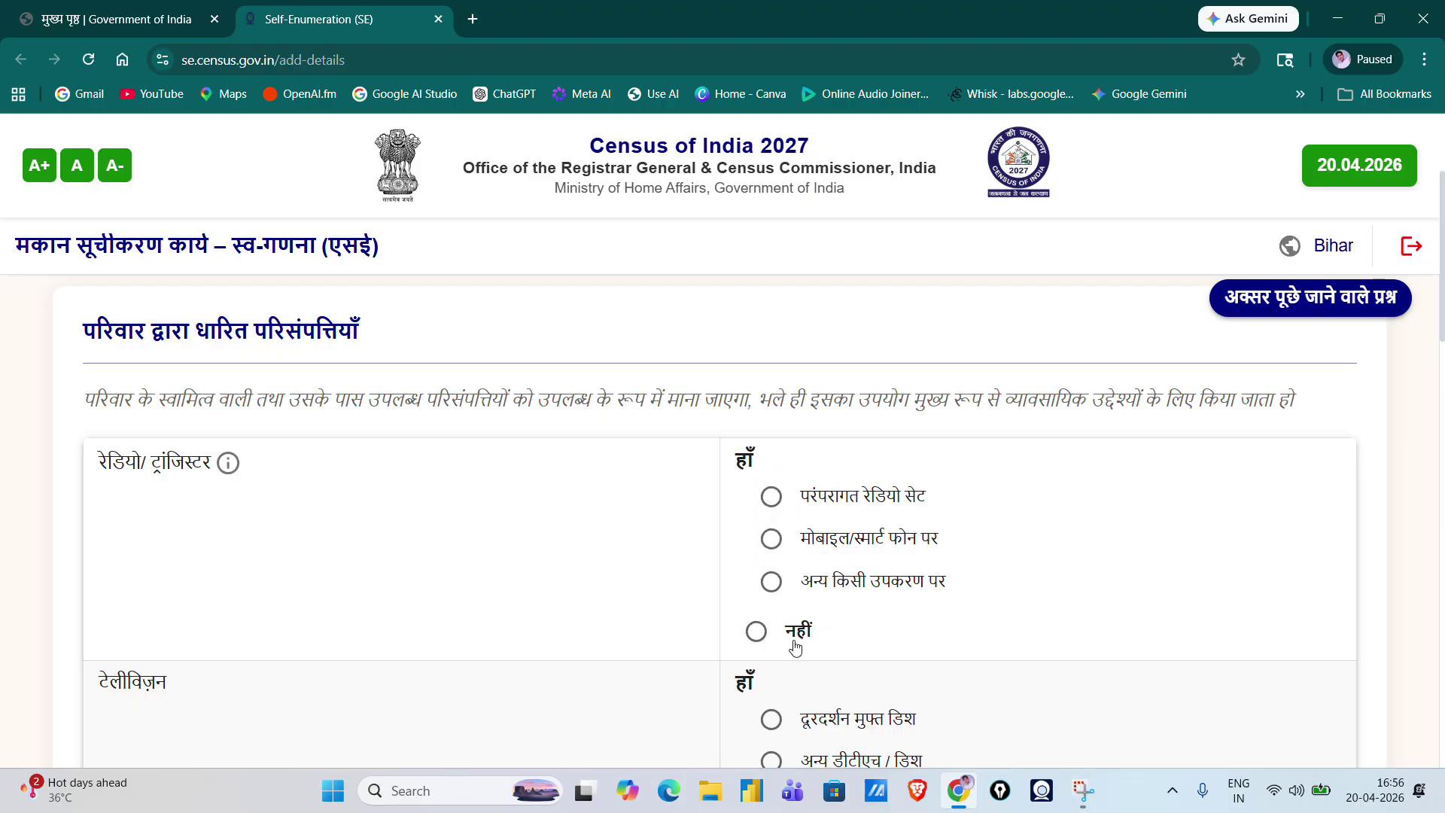
click(771, 540)
scroll(579, 570, down, 3)
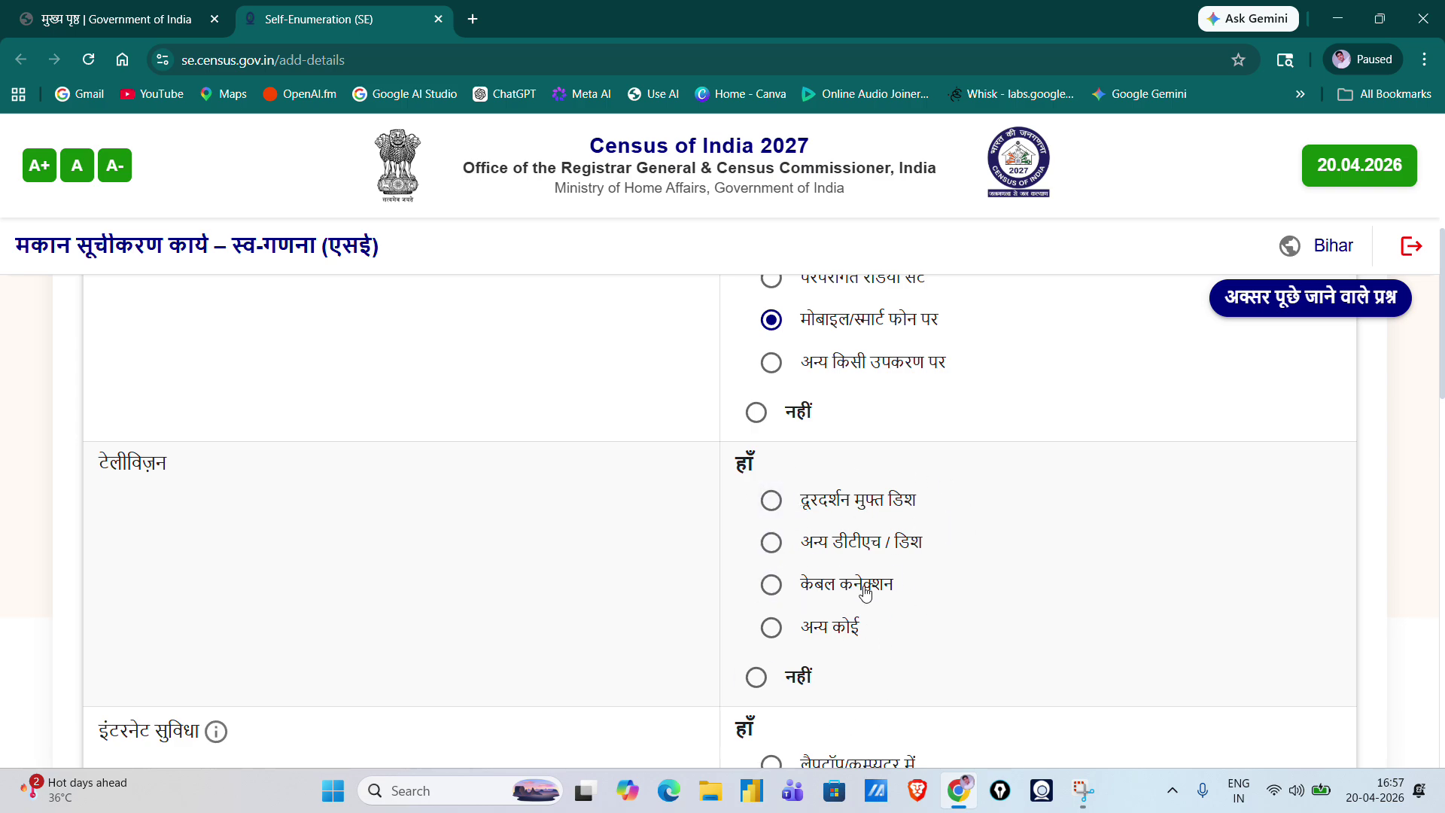
- Pick Doordarshan free dish for television, then change the television answer to no
click(770, 501)
scroll(597, 520, down, 3)
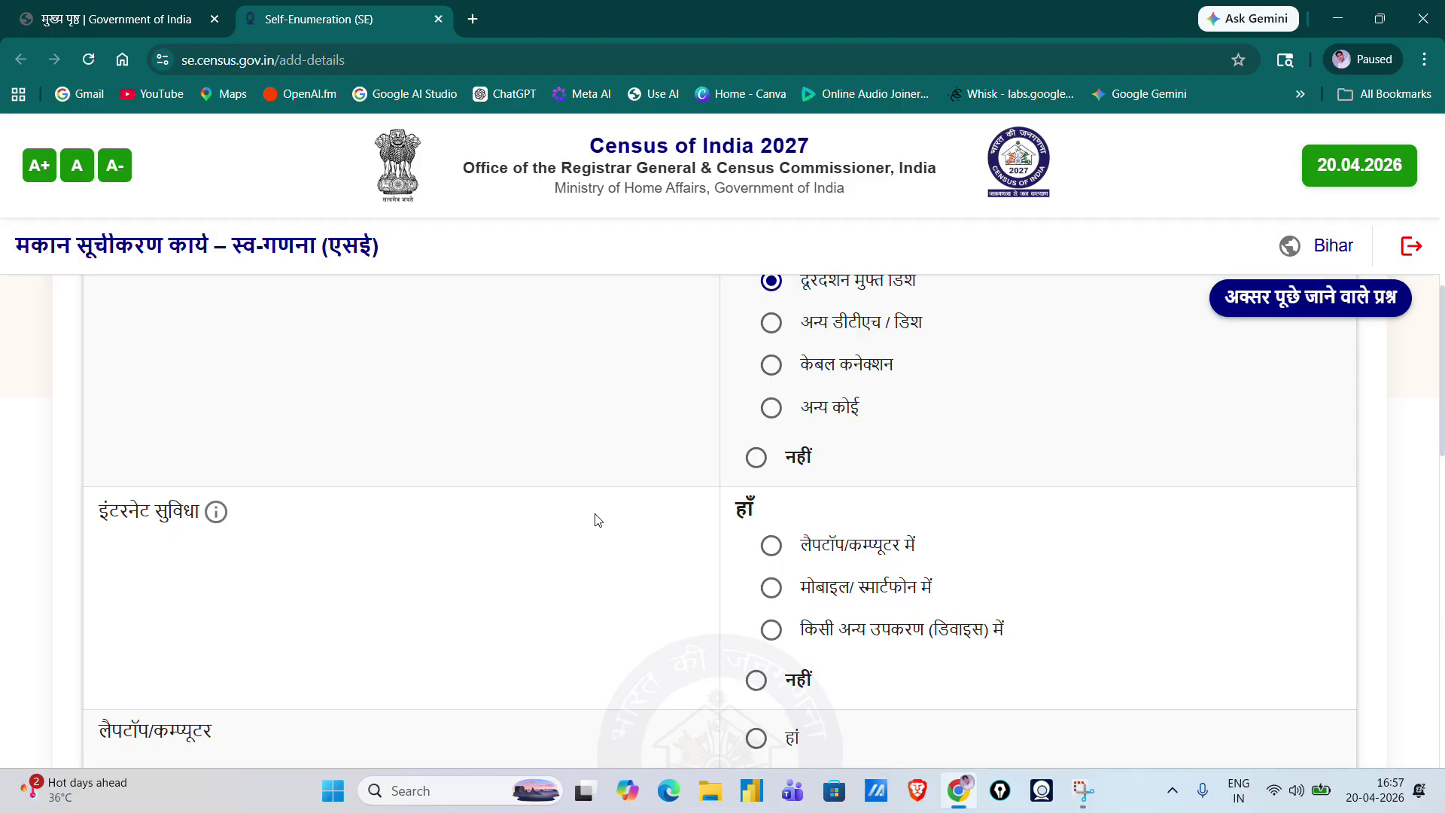
scroll(597, 519, up, 3)
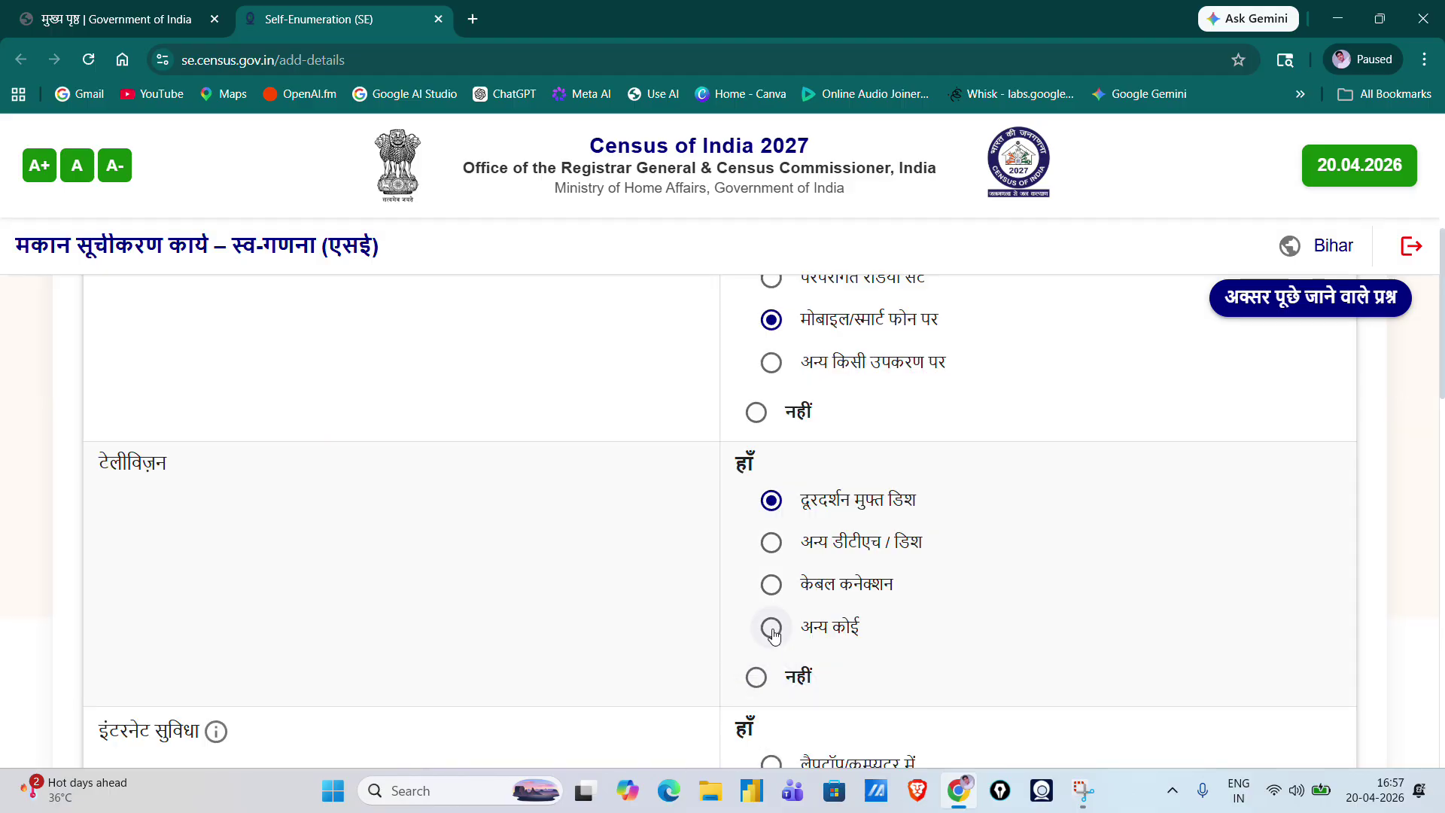
click(754, 679)
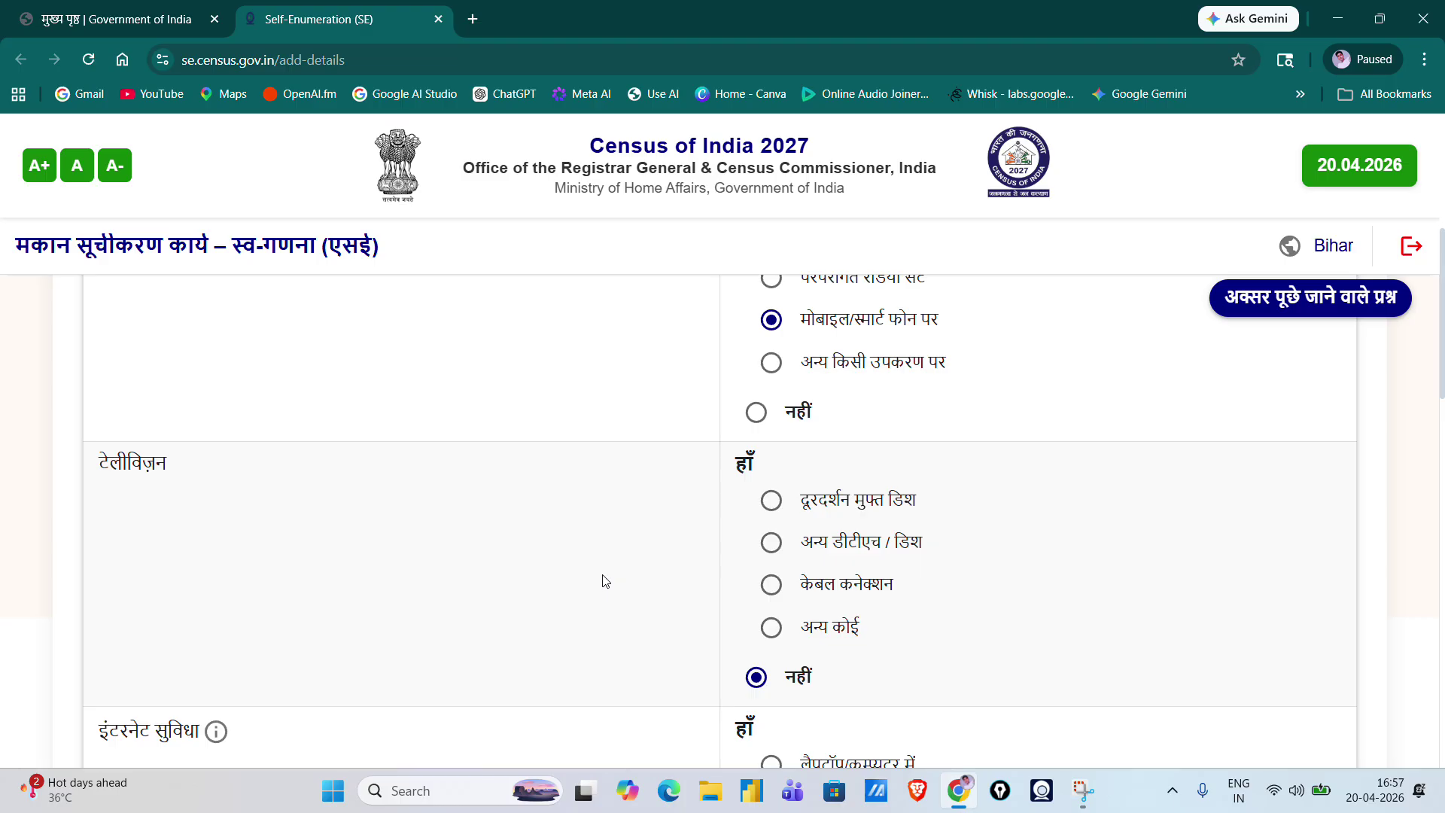
scroll(602, 581, down, 6)
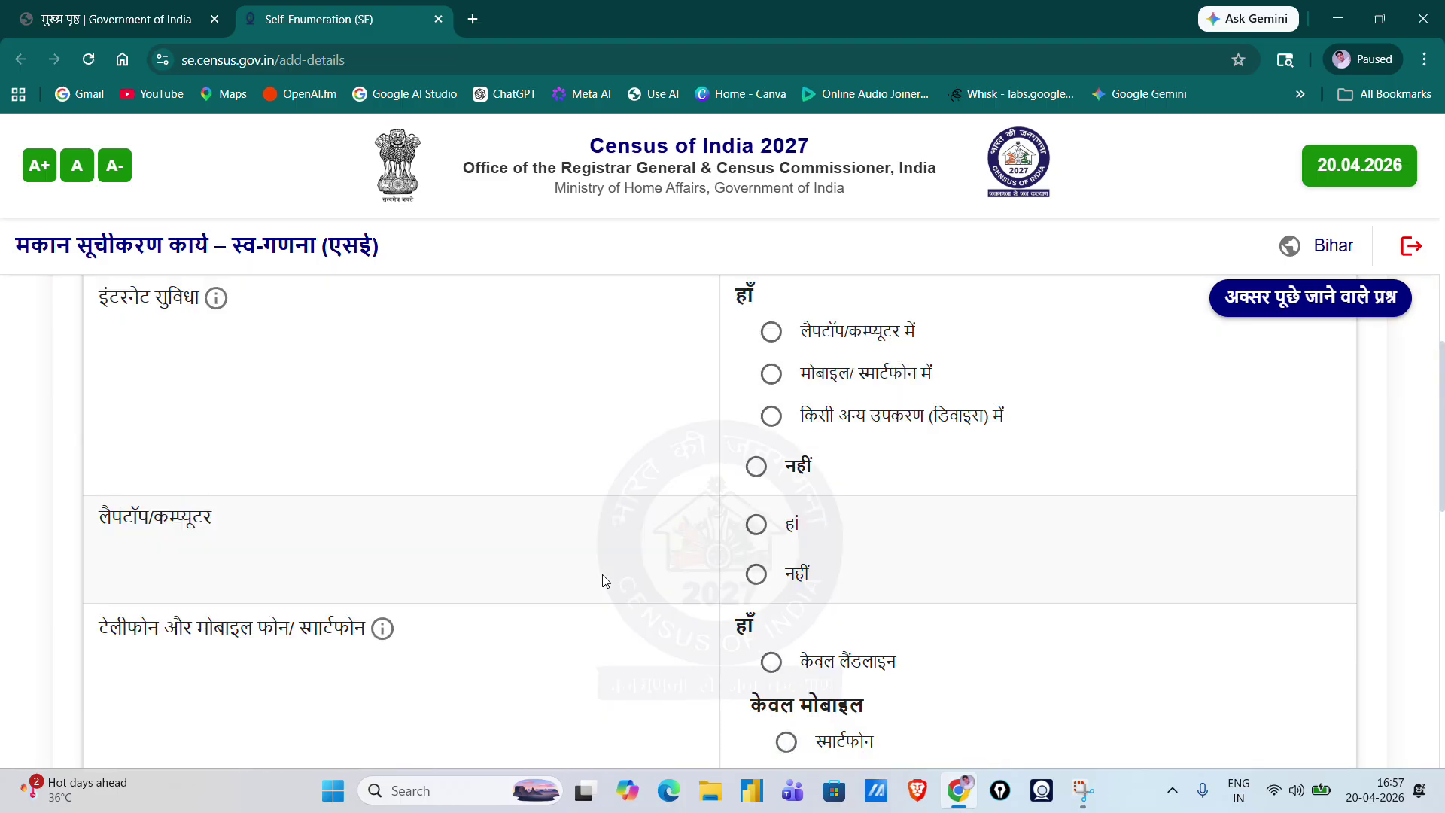
scroll(594, 576, up, 3)
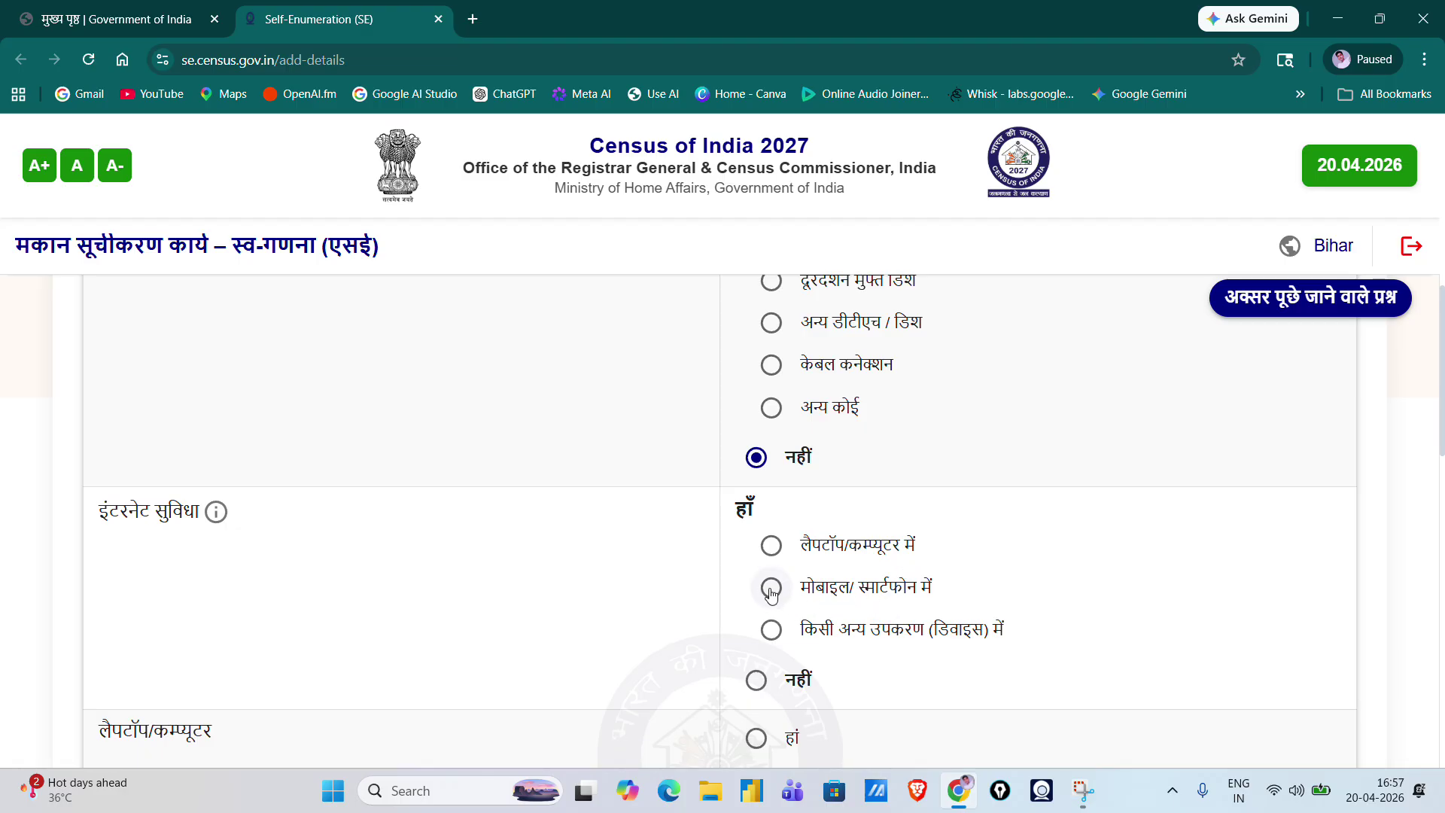
- Record internet access as मोबाइल/ स्मार्टफोन में
click(770, 588)
scroll(584, 590, down, 3)
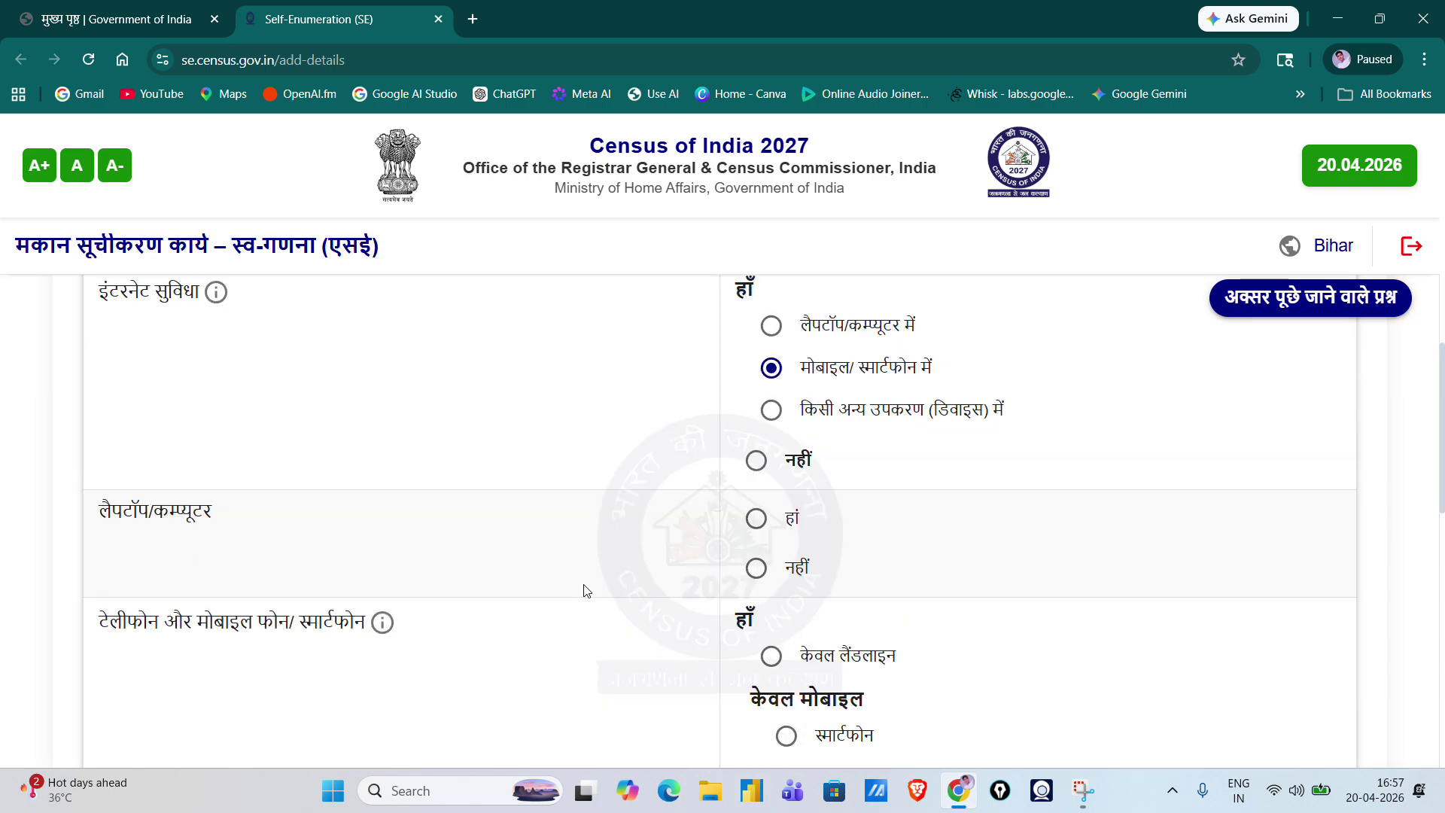
scroll(585, 590, down, 3)
scroll(585, 590, up, 3)
- Answer no laptop, smartphone only, and owning a scooter/motorcycle/moped
click(759, 574)
scroll(515, 677, down, 3)
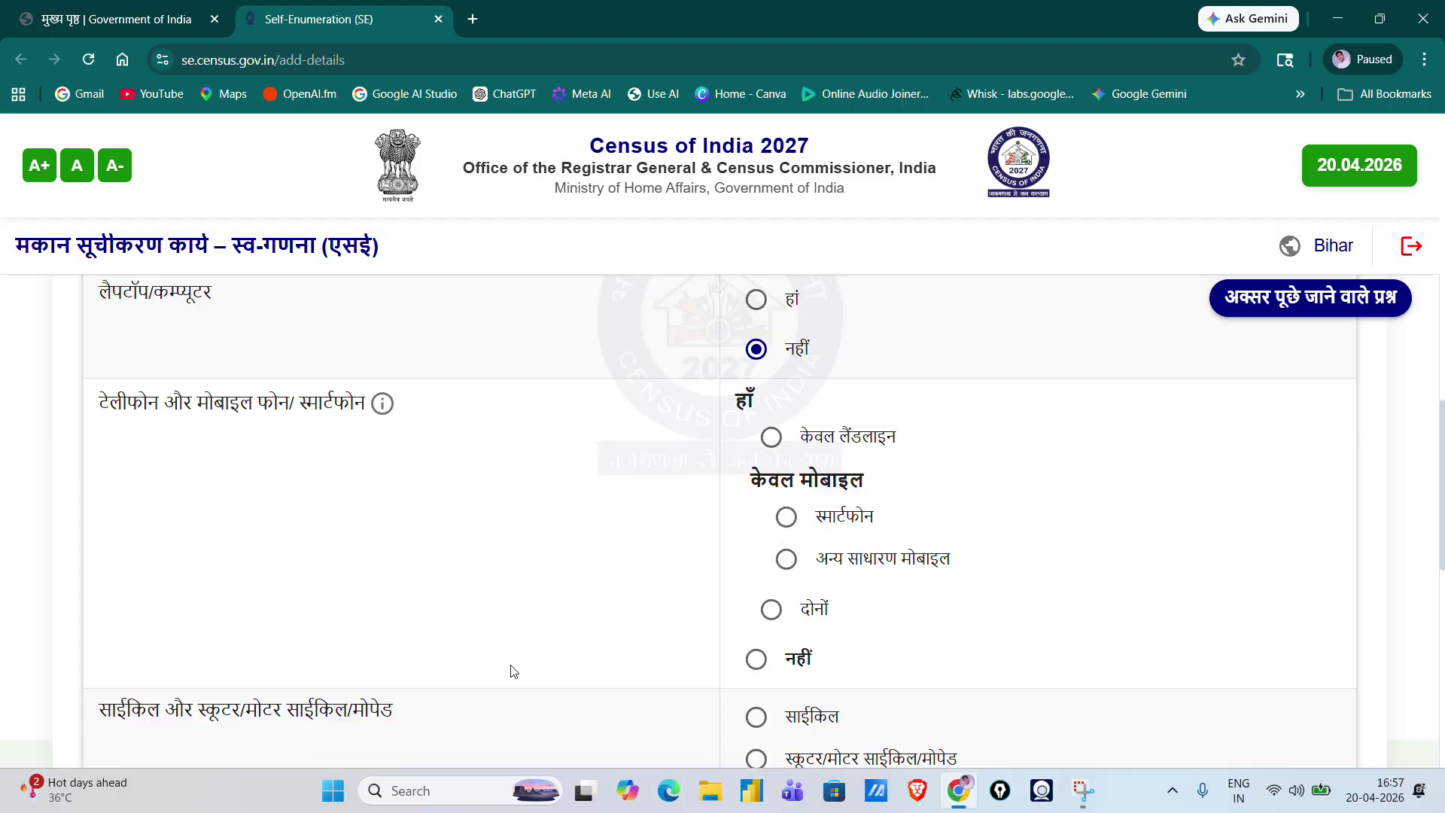
mouse_move(395, 419)
click(785, 517)
scroll(524, 556, down, 3)
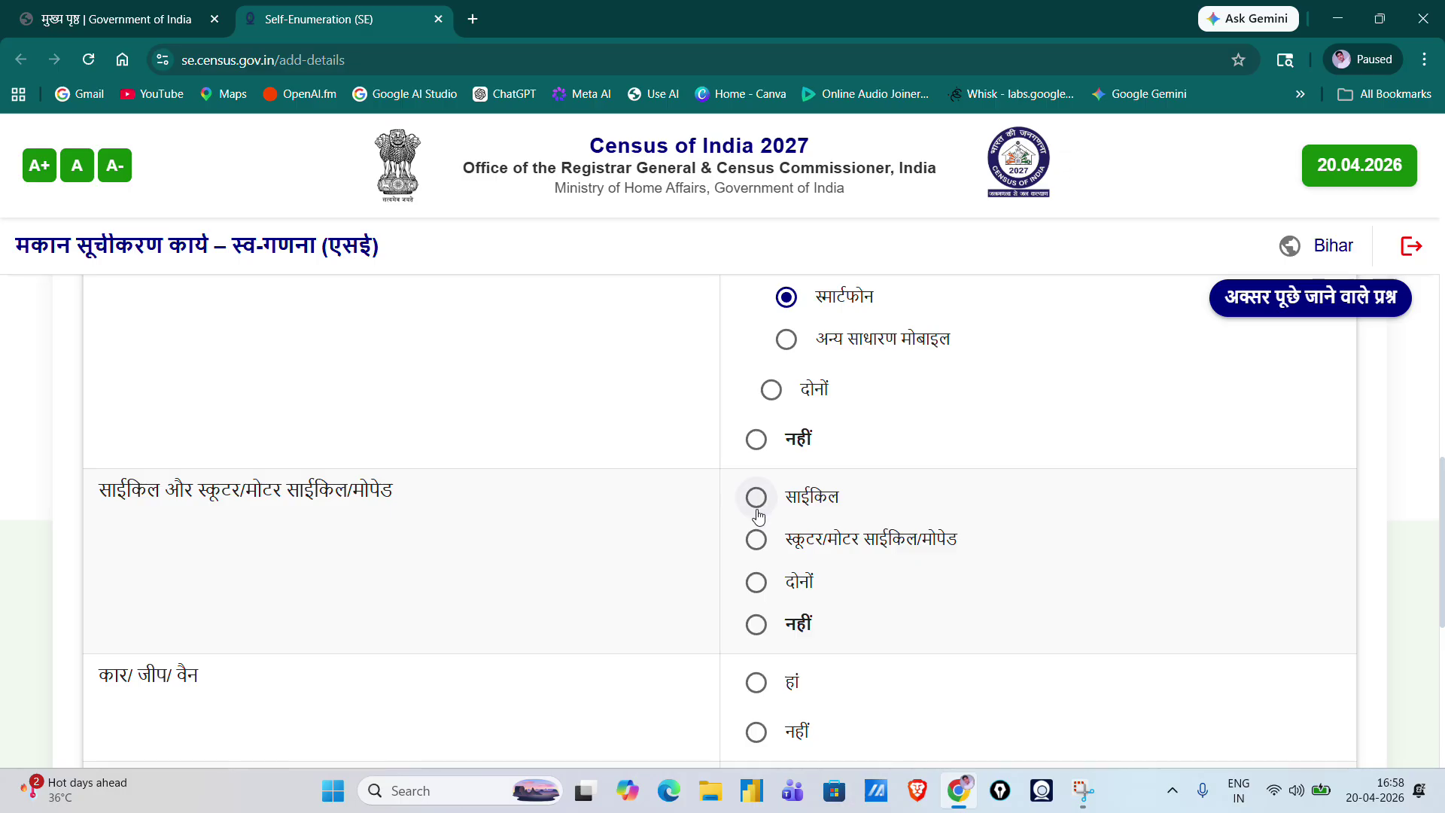
click(756, 539)
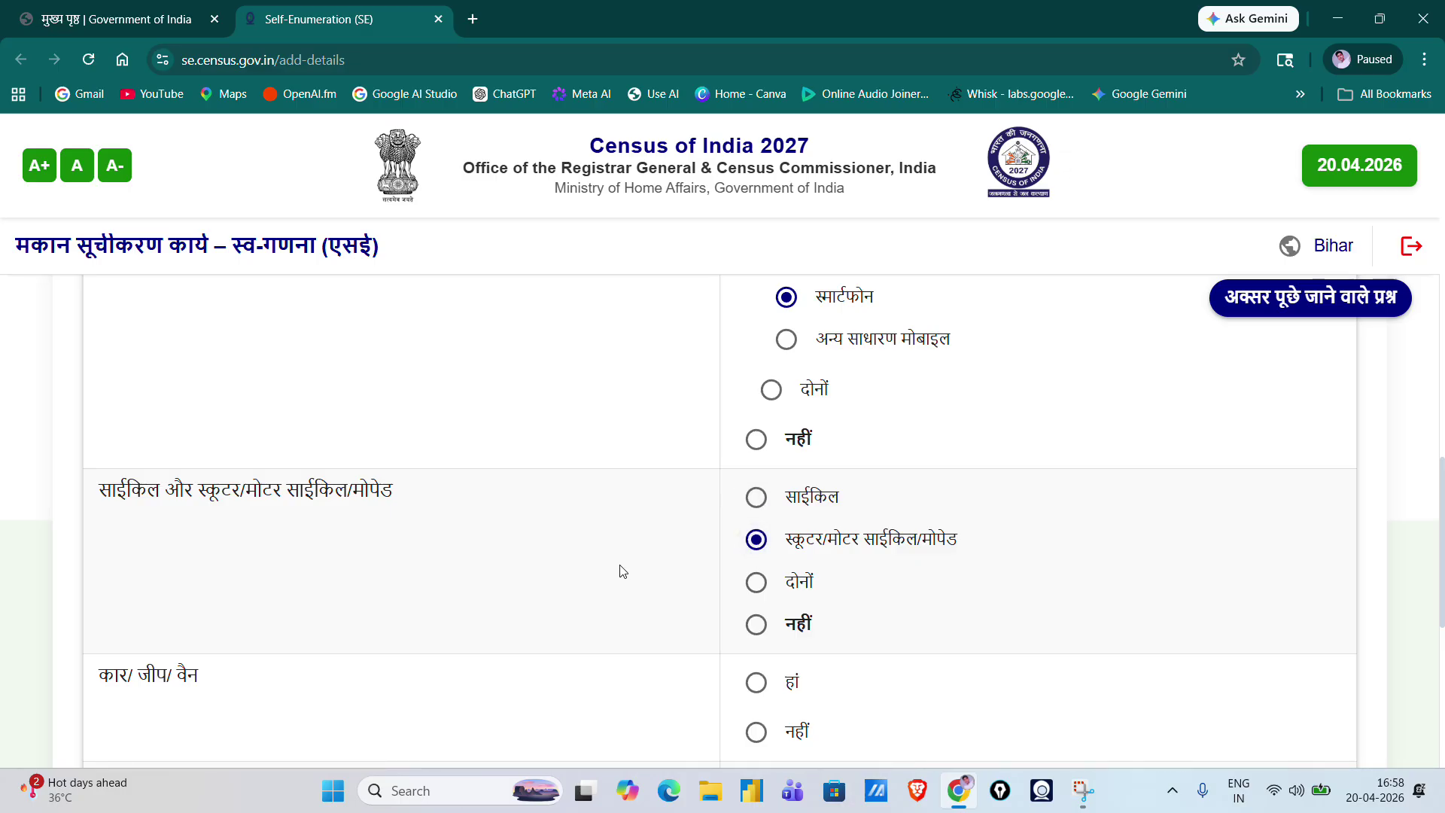
- Answer no car, choose गेहूँ as main grain, and save the section
scroll(619, 564, down, 3)
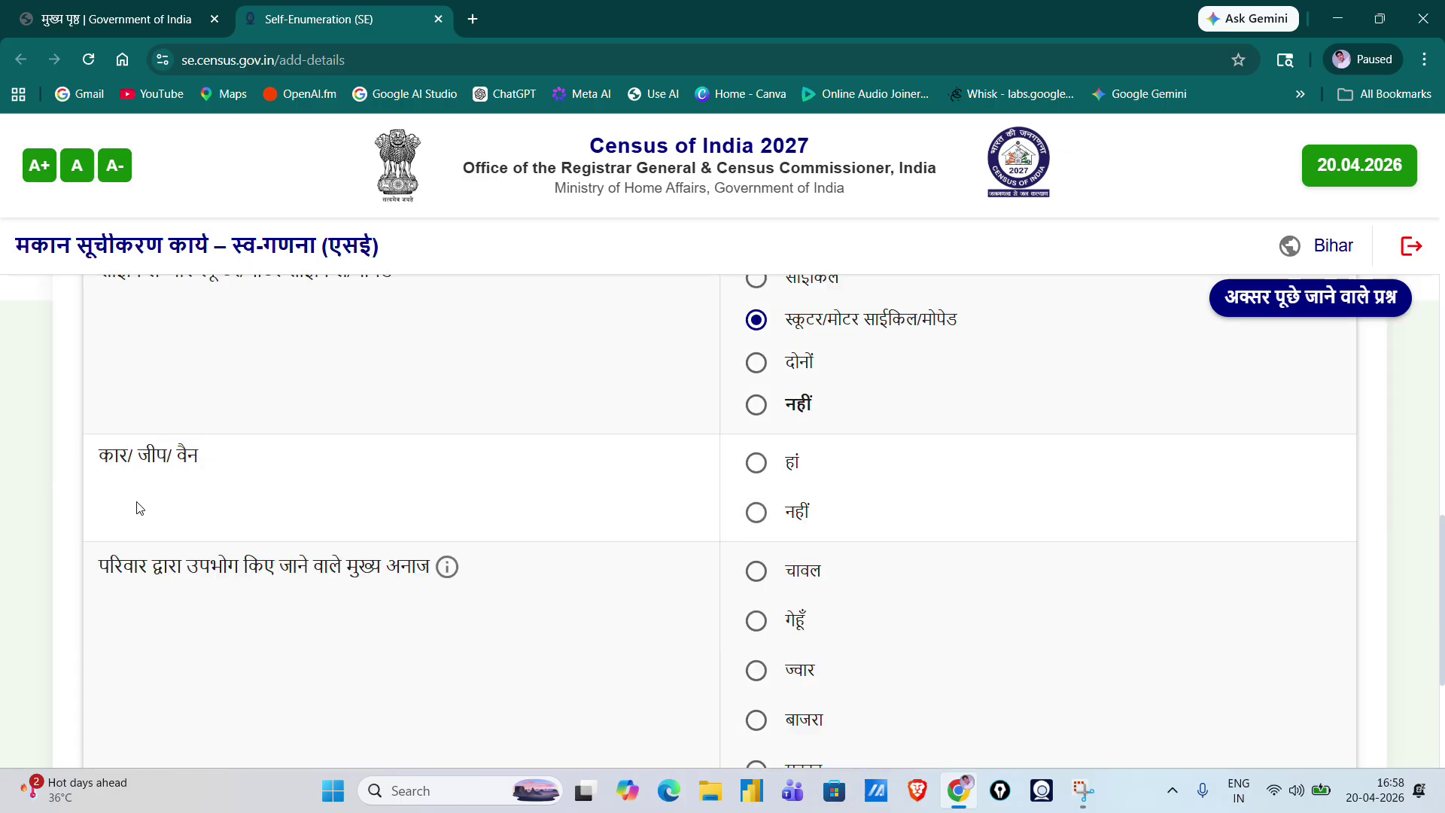
click(756, 513)
scroll(587, 508, down, 3)
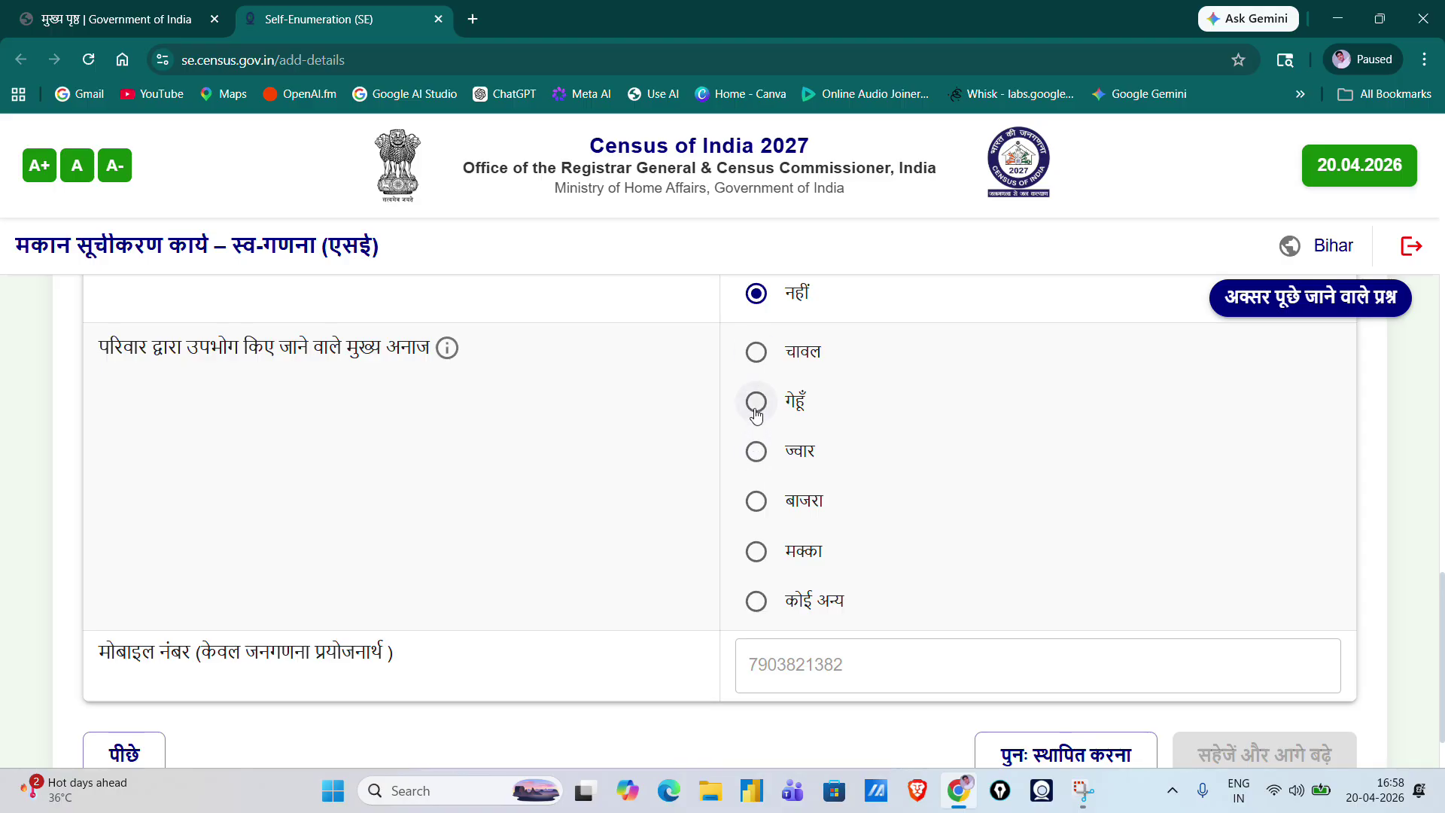
click(757, 405)
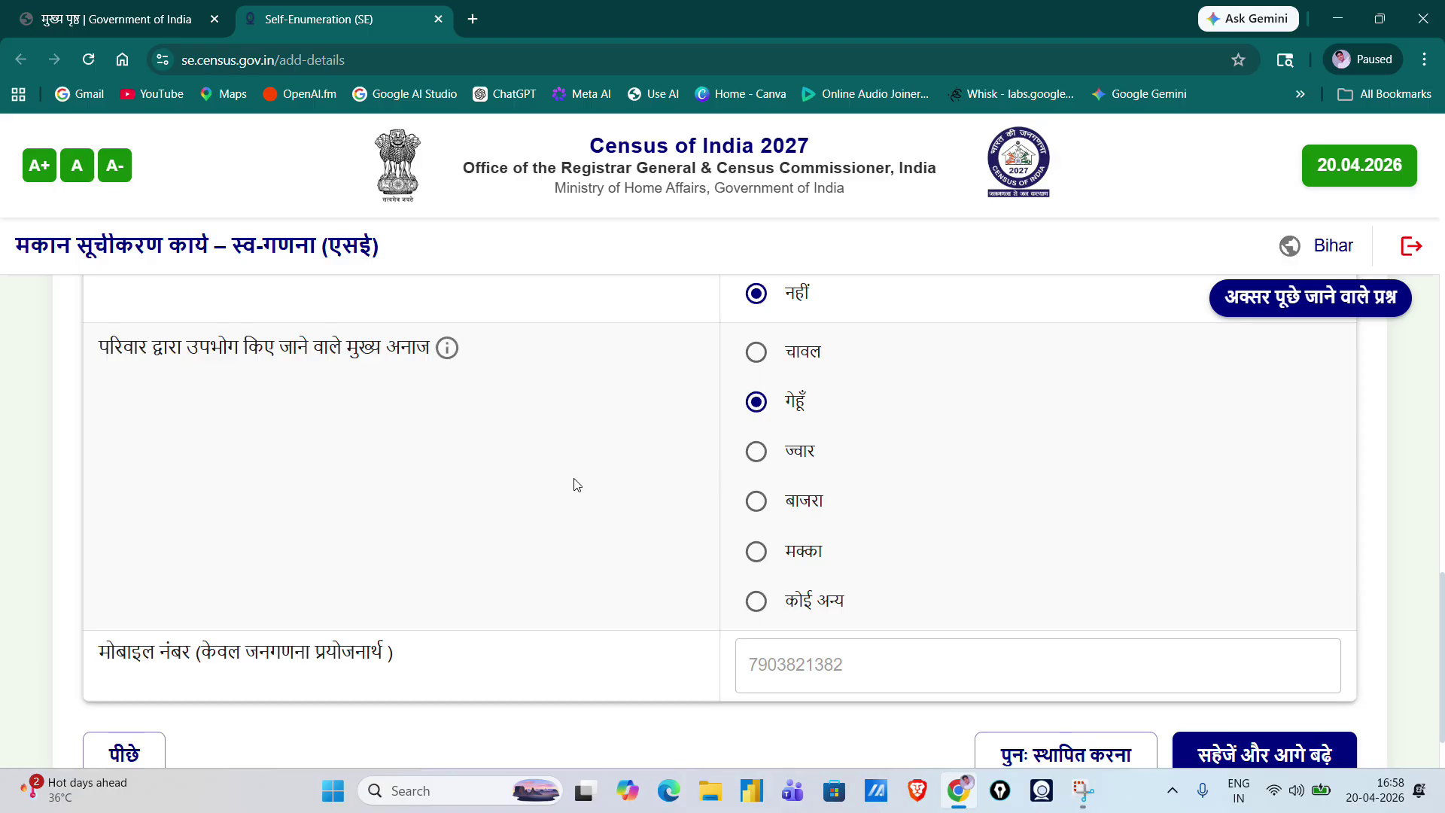
scroll(239, 613, down, 2)
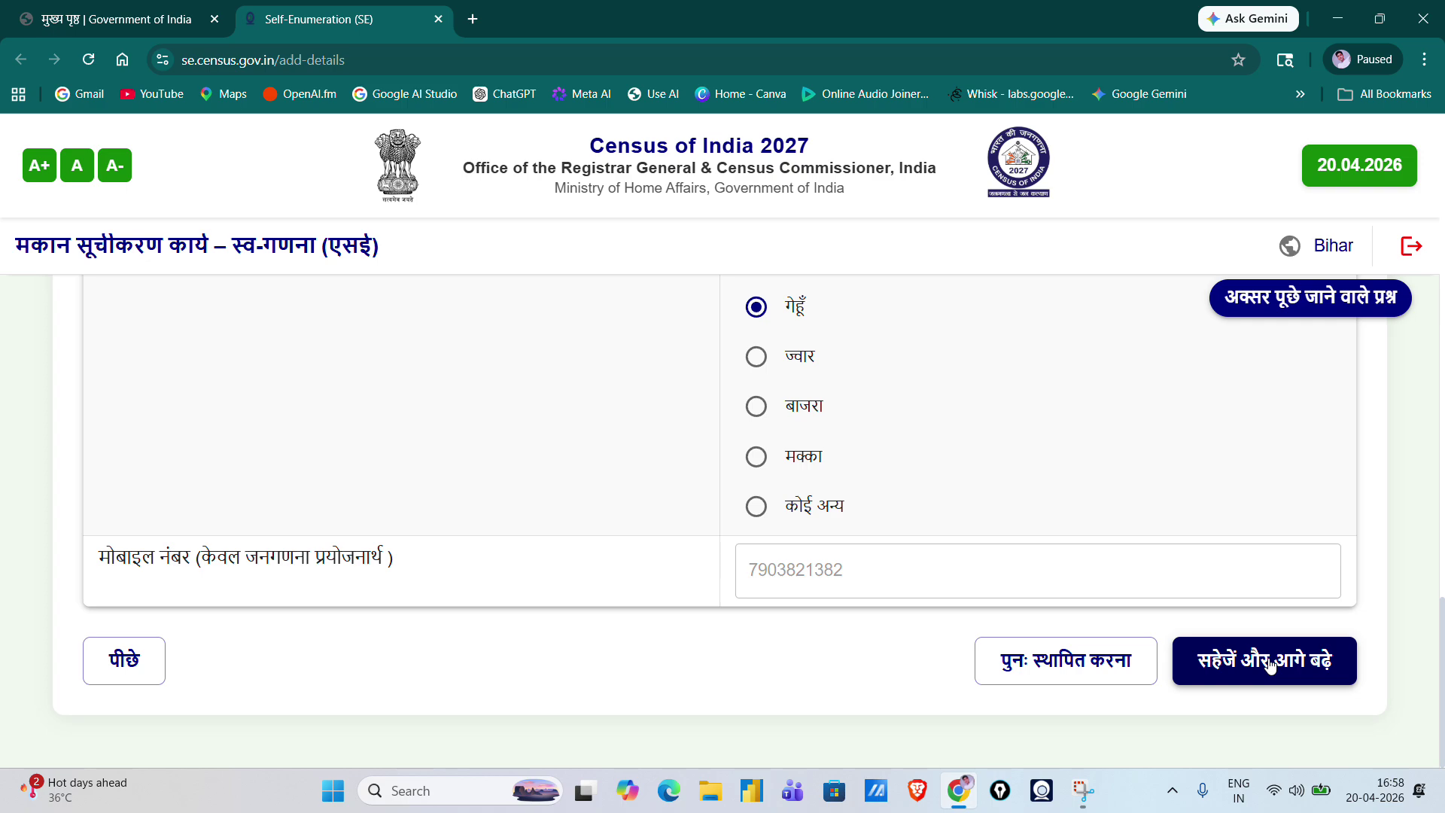
click(1271, 665)
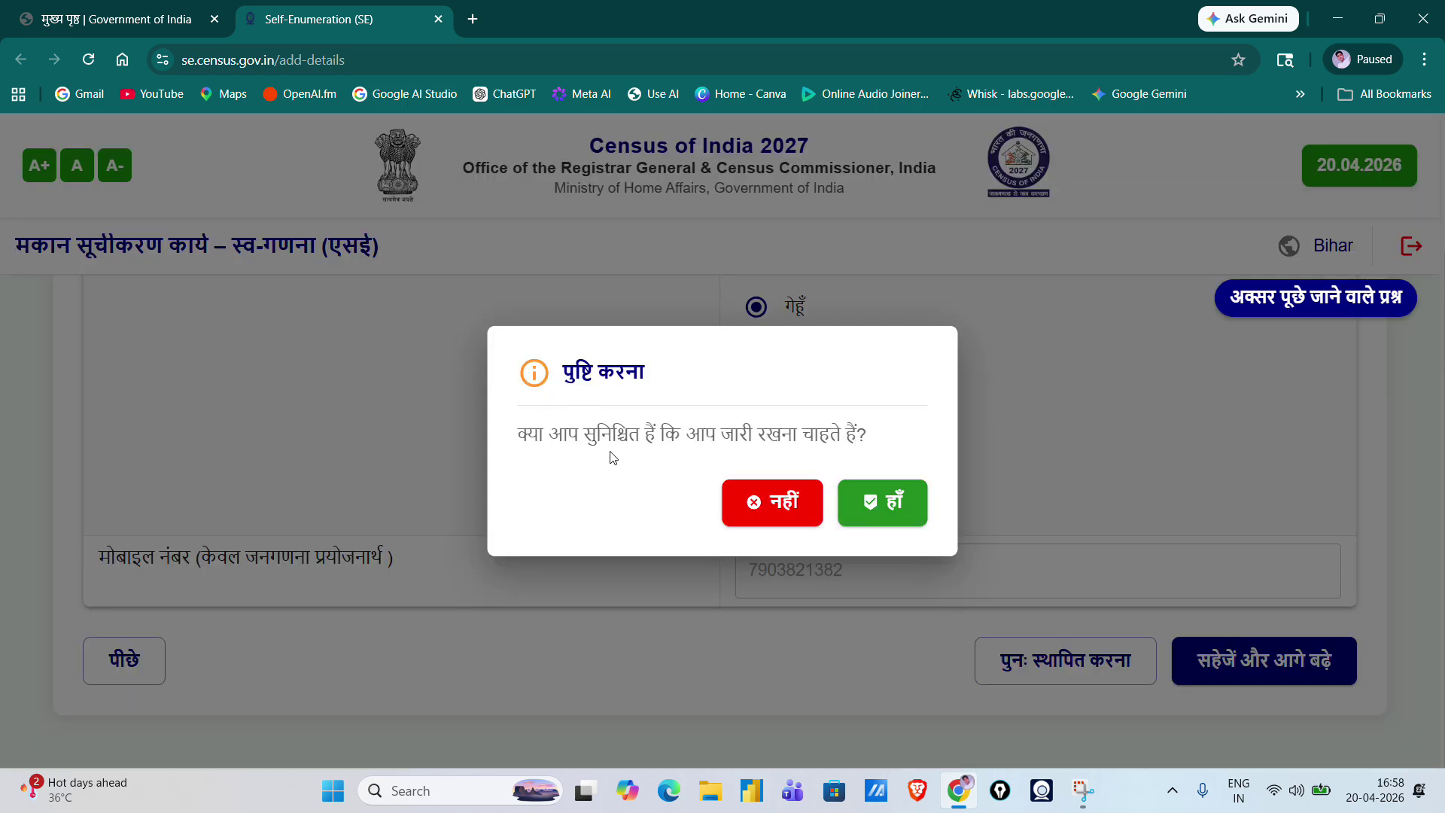
- Accept the हाँ prompt and scroll the पूर्वावलोकन summary down to its submission buttons
click(892, 512)
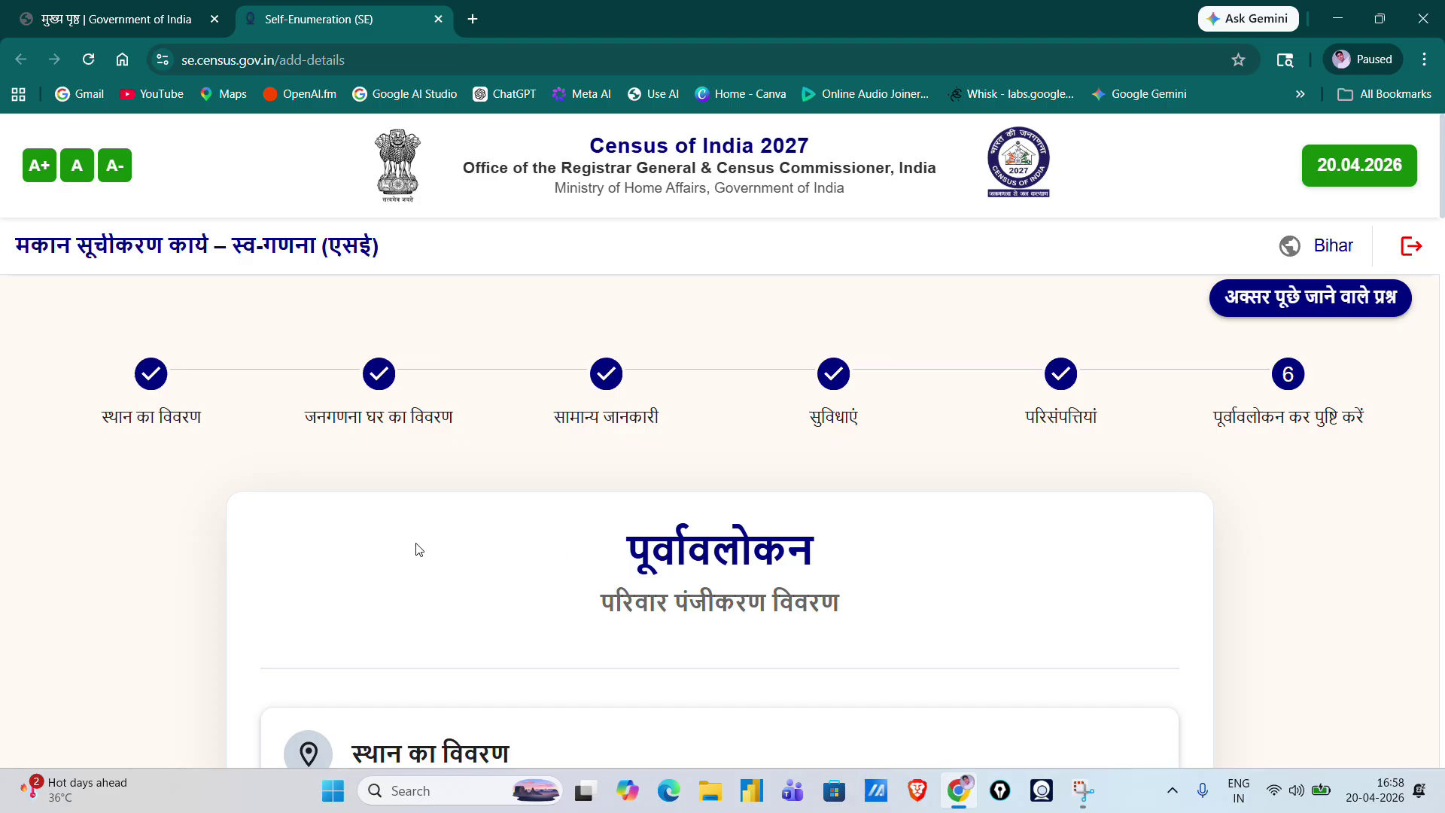
scroll(419, 550, down, 3)
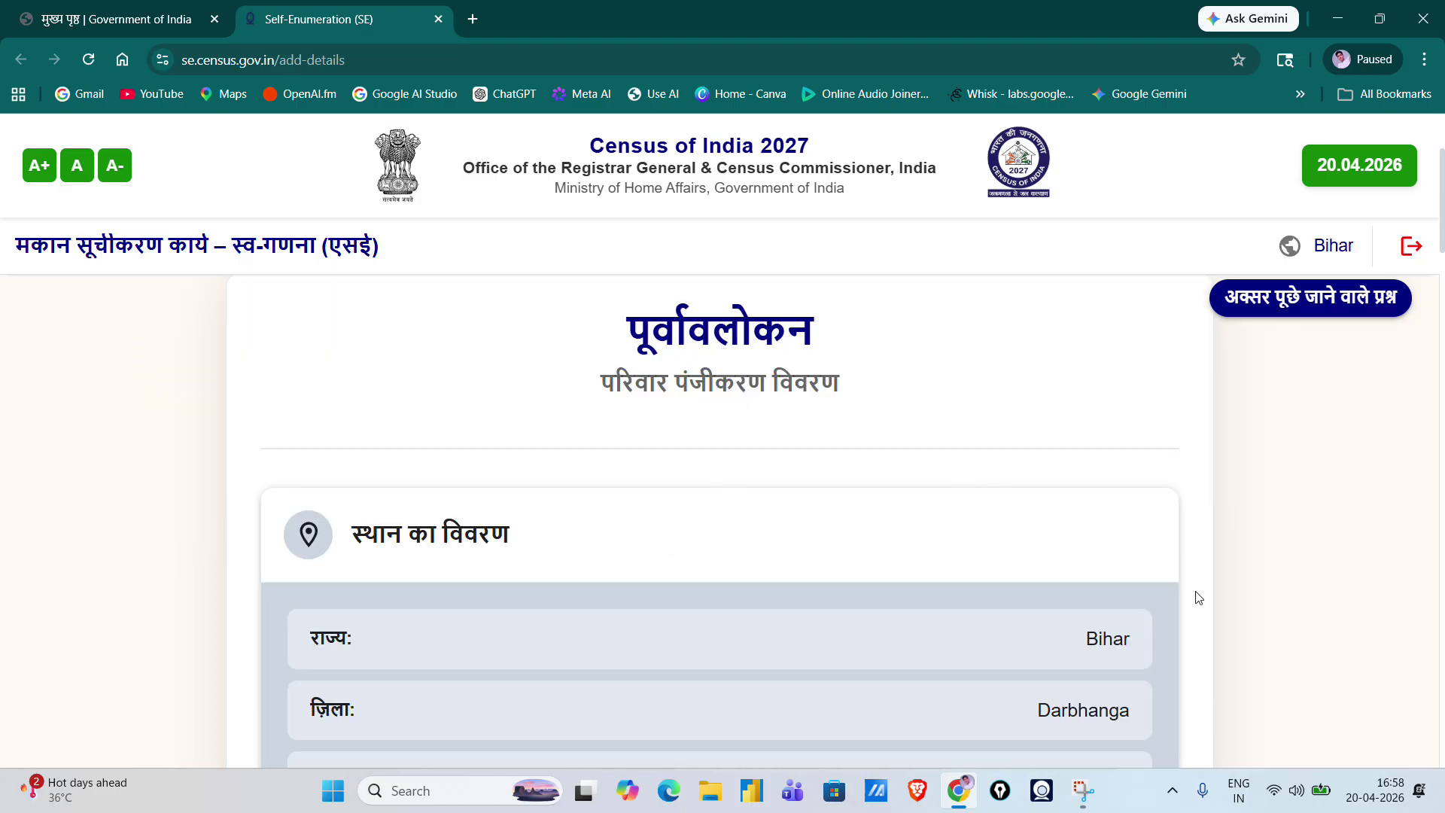
scroll(1163, 561, down, 3)
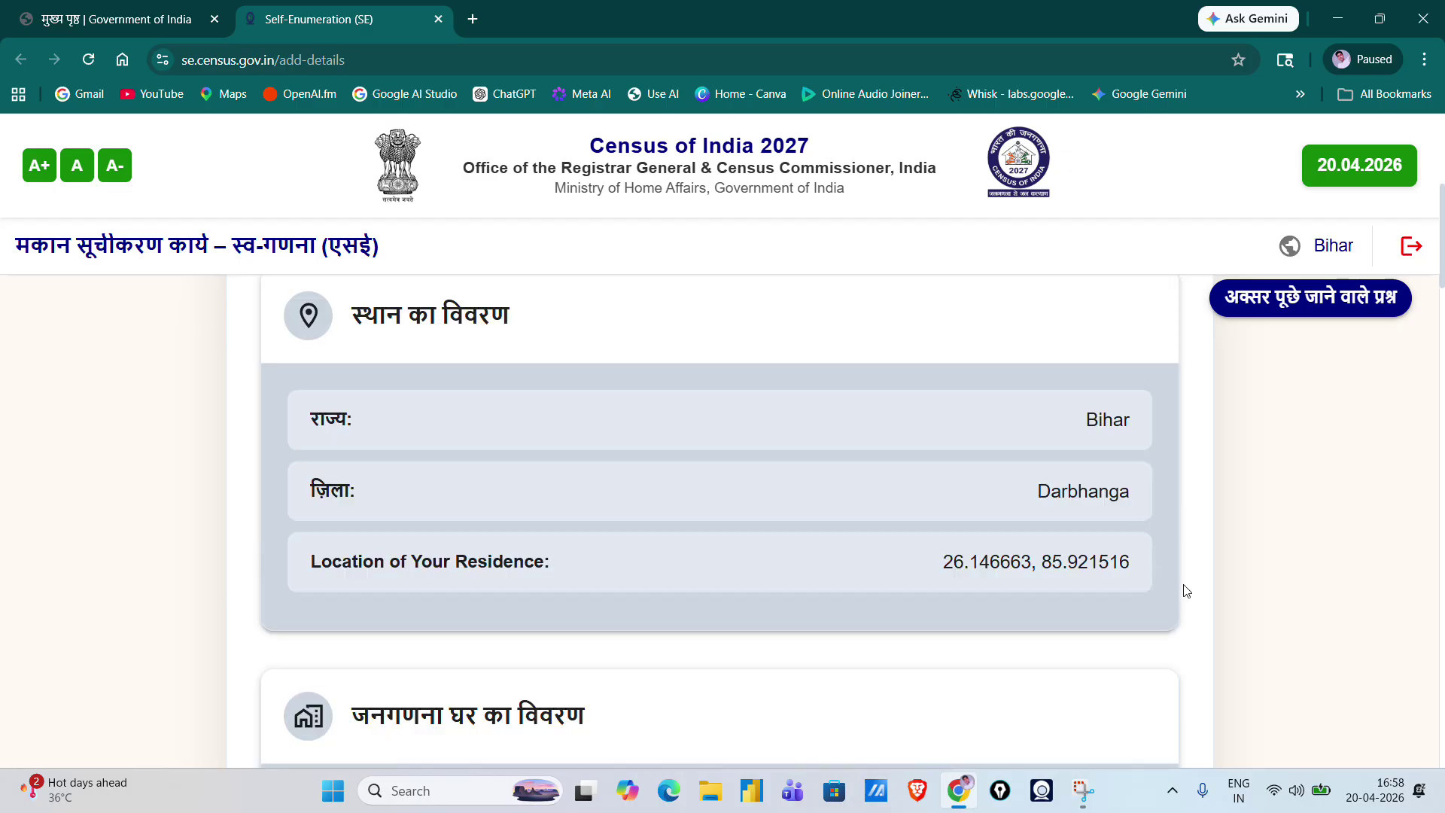
scroll(1186, 592, down, 3)
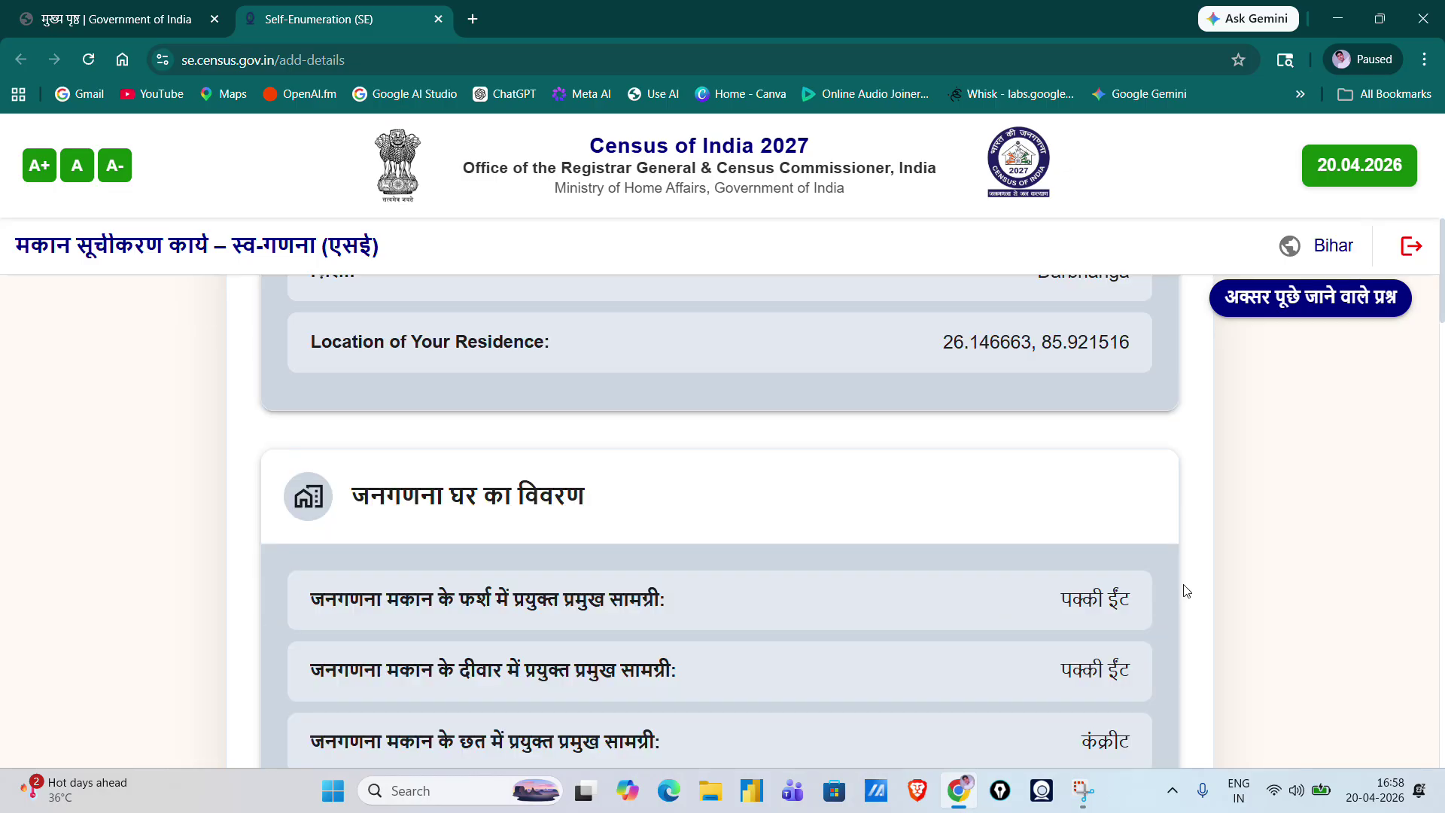
scroll(1186, 591, down, 1)
scroll(1186, 591, down, 3)
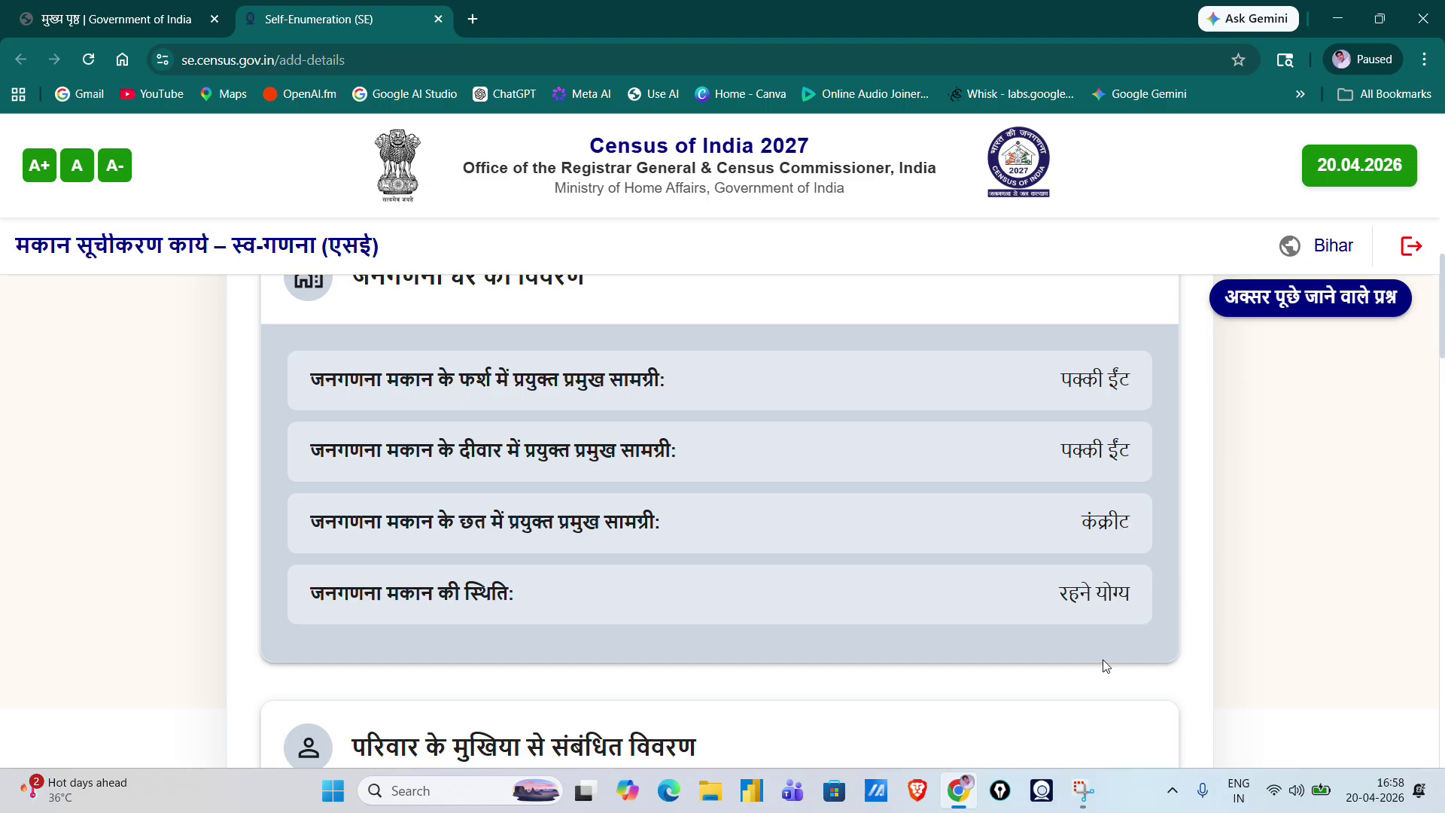
scroll(1104, 653, down, 3)
scroll(1103, 659, down, 3)
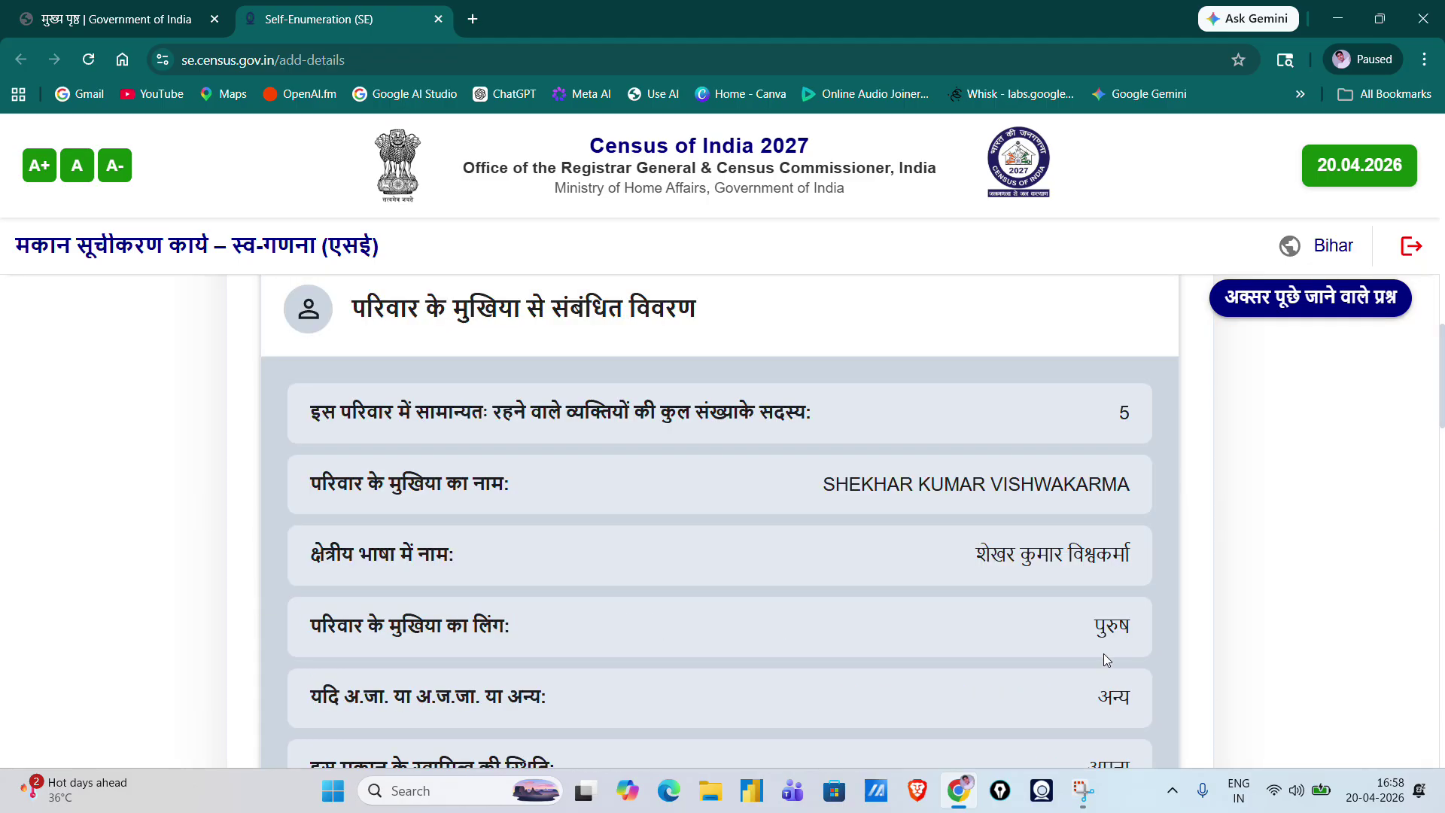
scroll(1103, 654, down, 3)
scroll(1104, 654, down, 3)
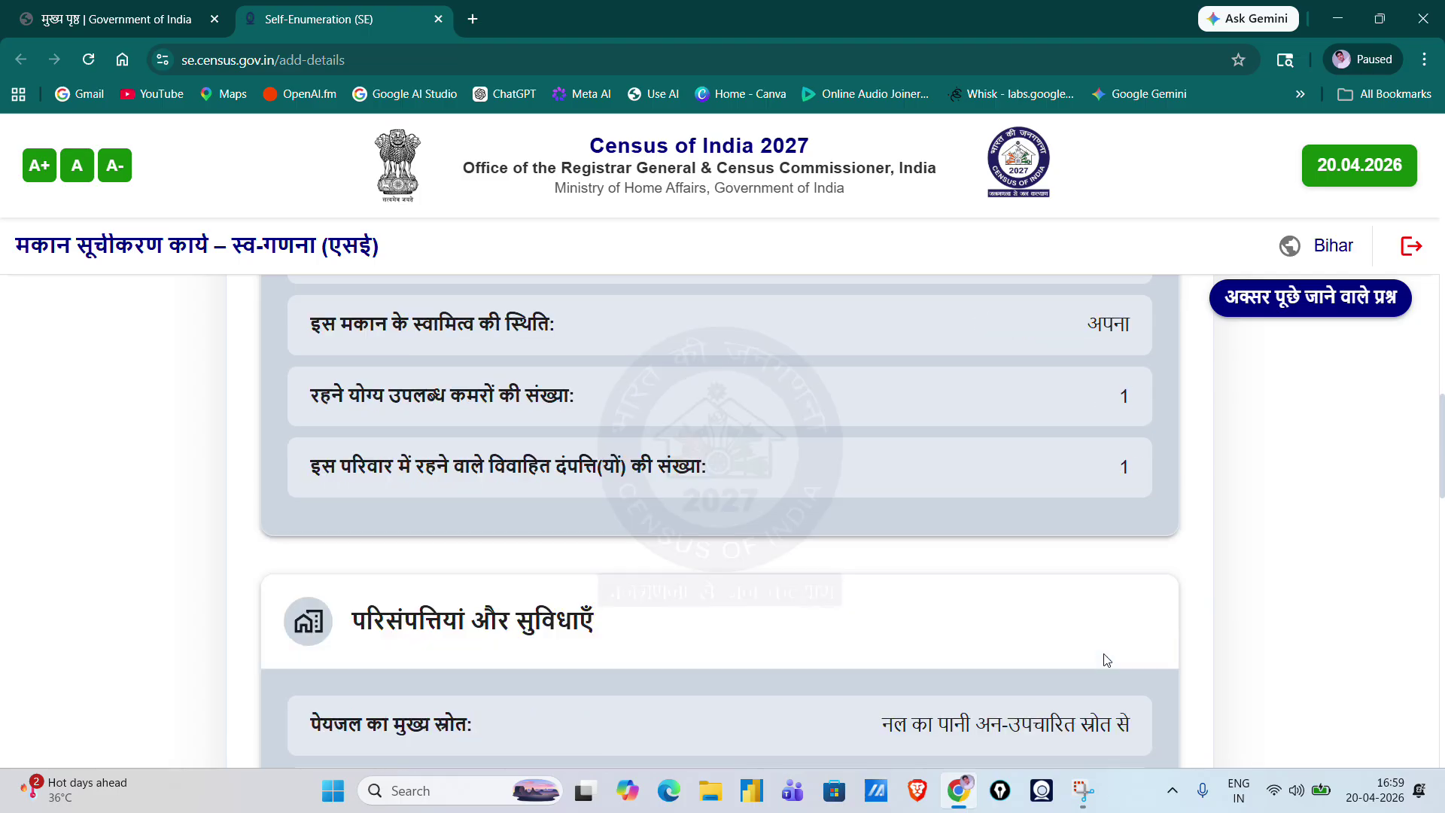
scroll(1106, 660, down, 9)
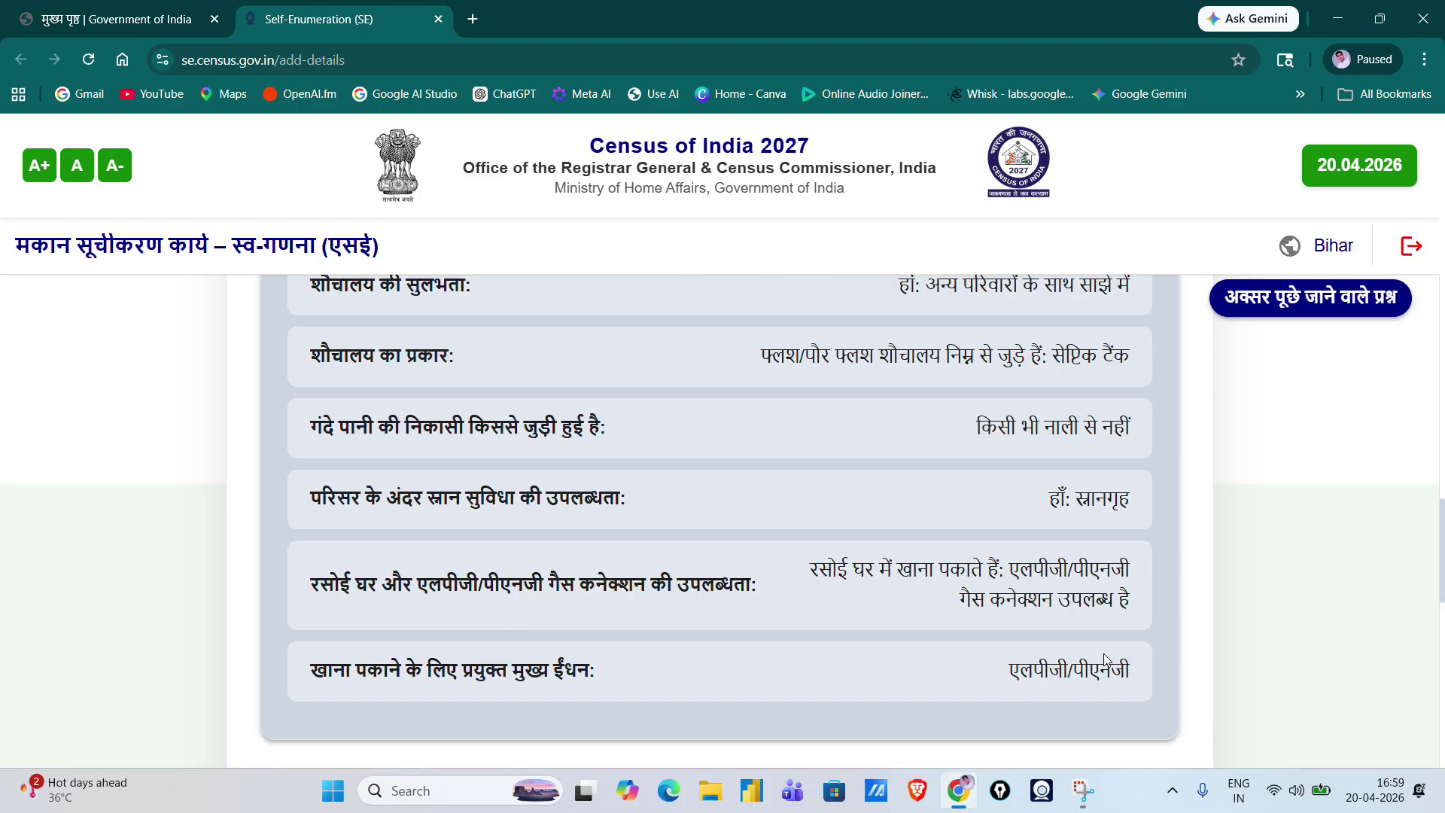
scroll(1104, 660, down, 14)
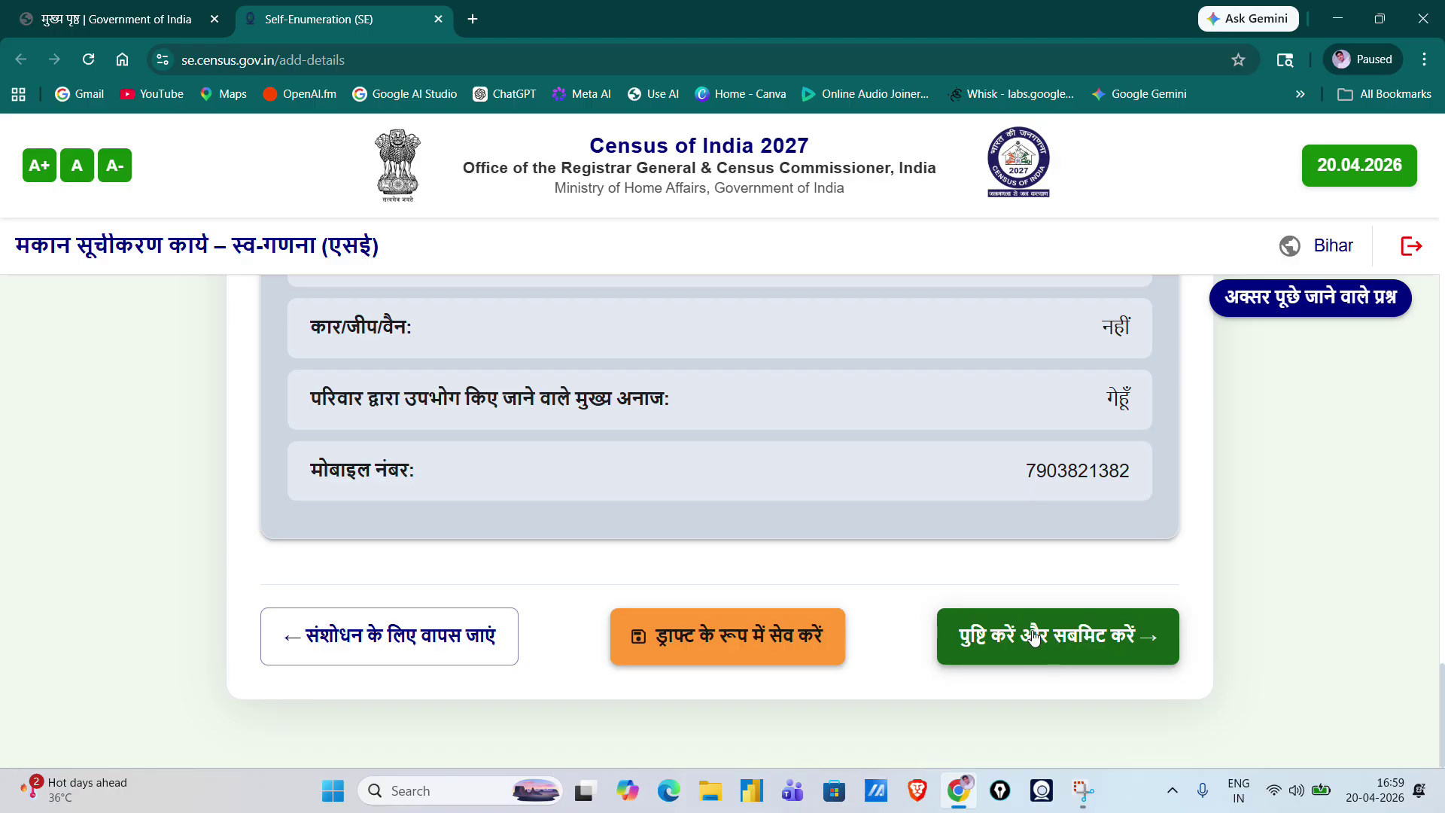
- Confirm and submit the completed form, accepting that the final submission cannot be changed
click(1033, 645)
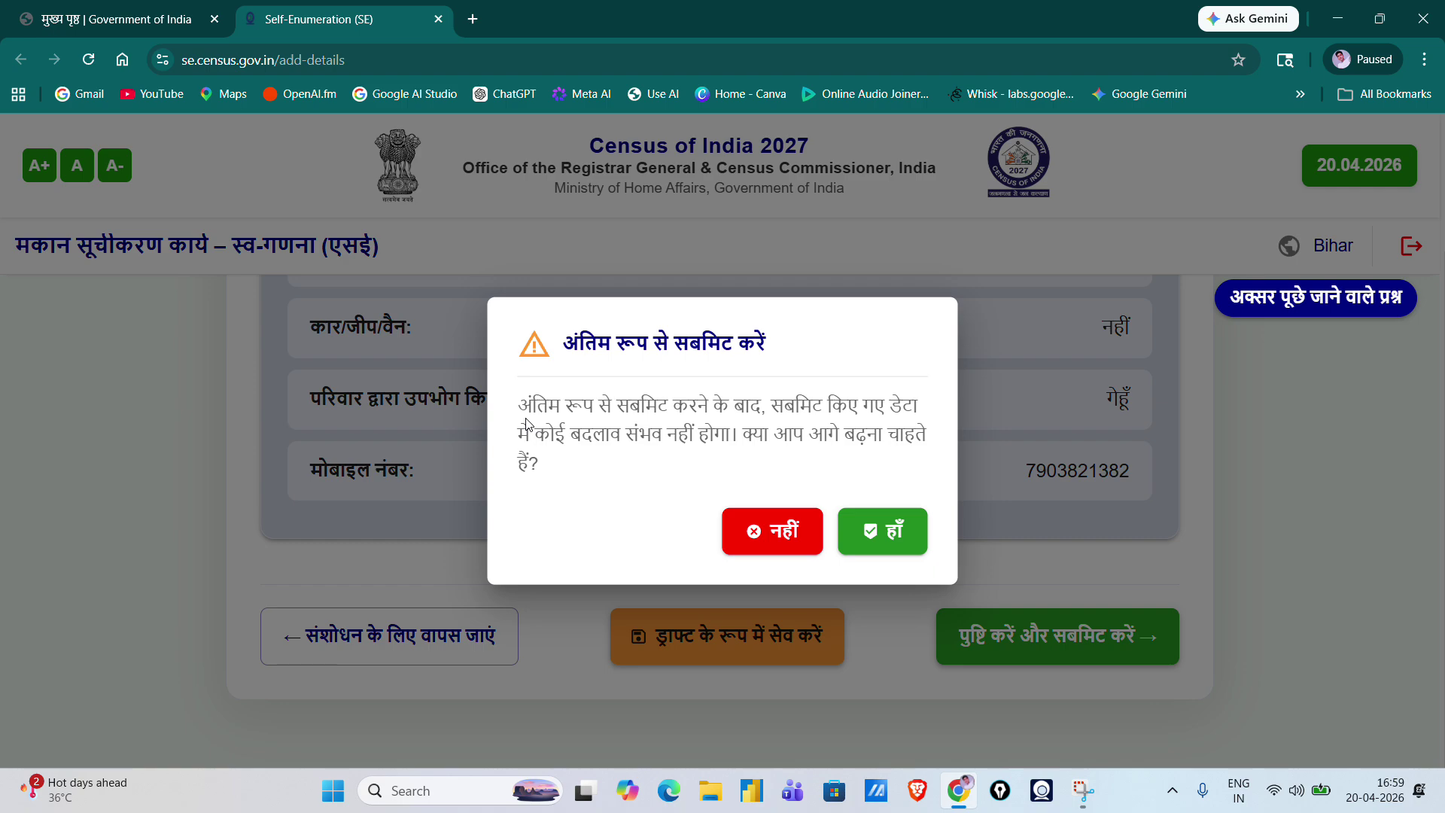
click(882, 530)
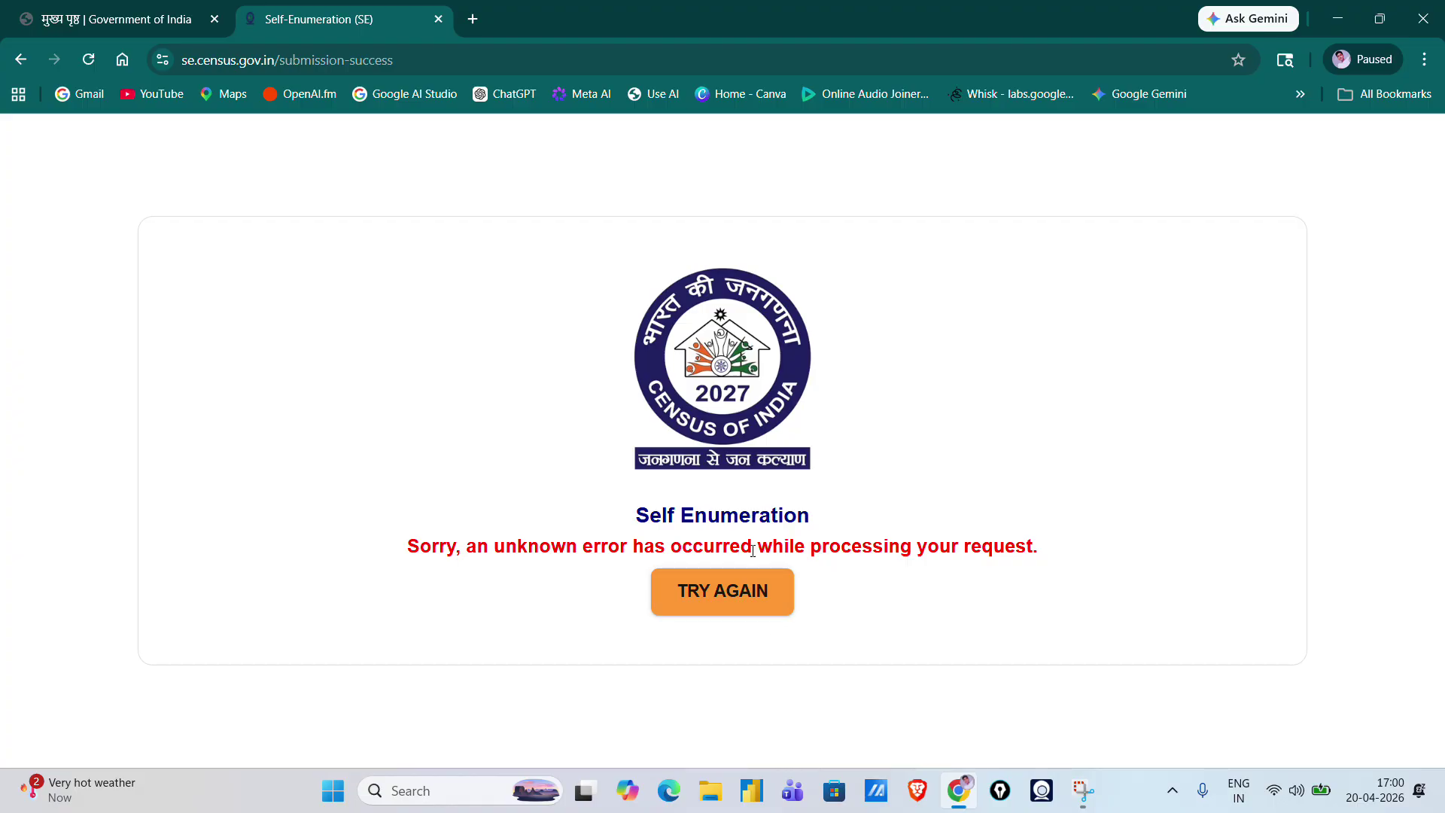
- Retry the failed submission and check the success message and self-enumeration ID
click(726, 595)
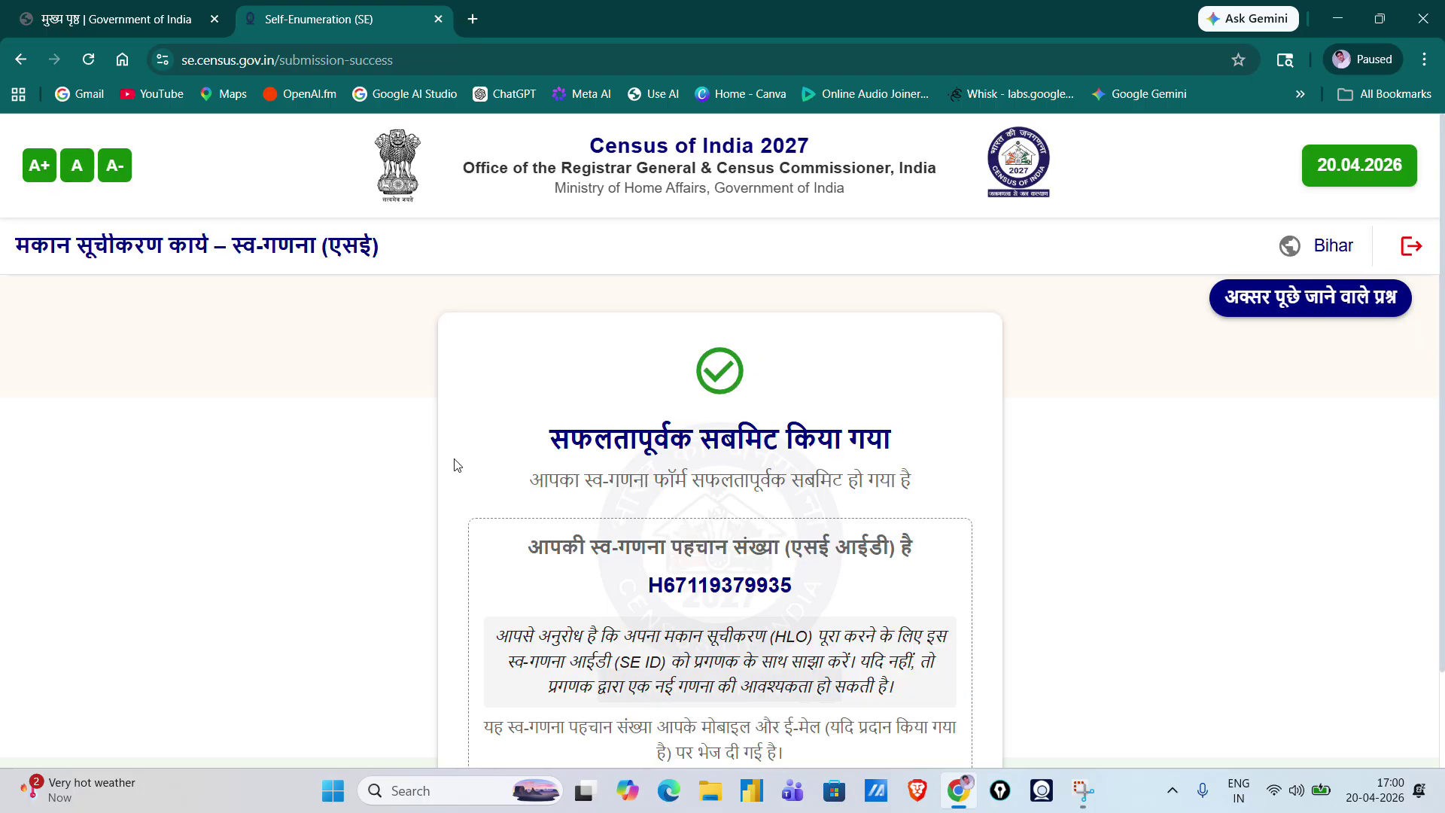
scroll(453, 464, down, 2)
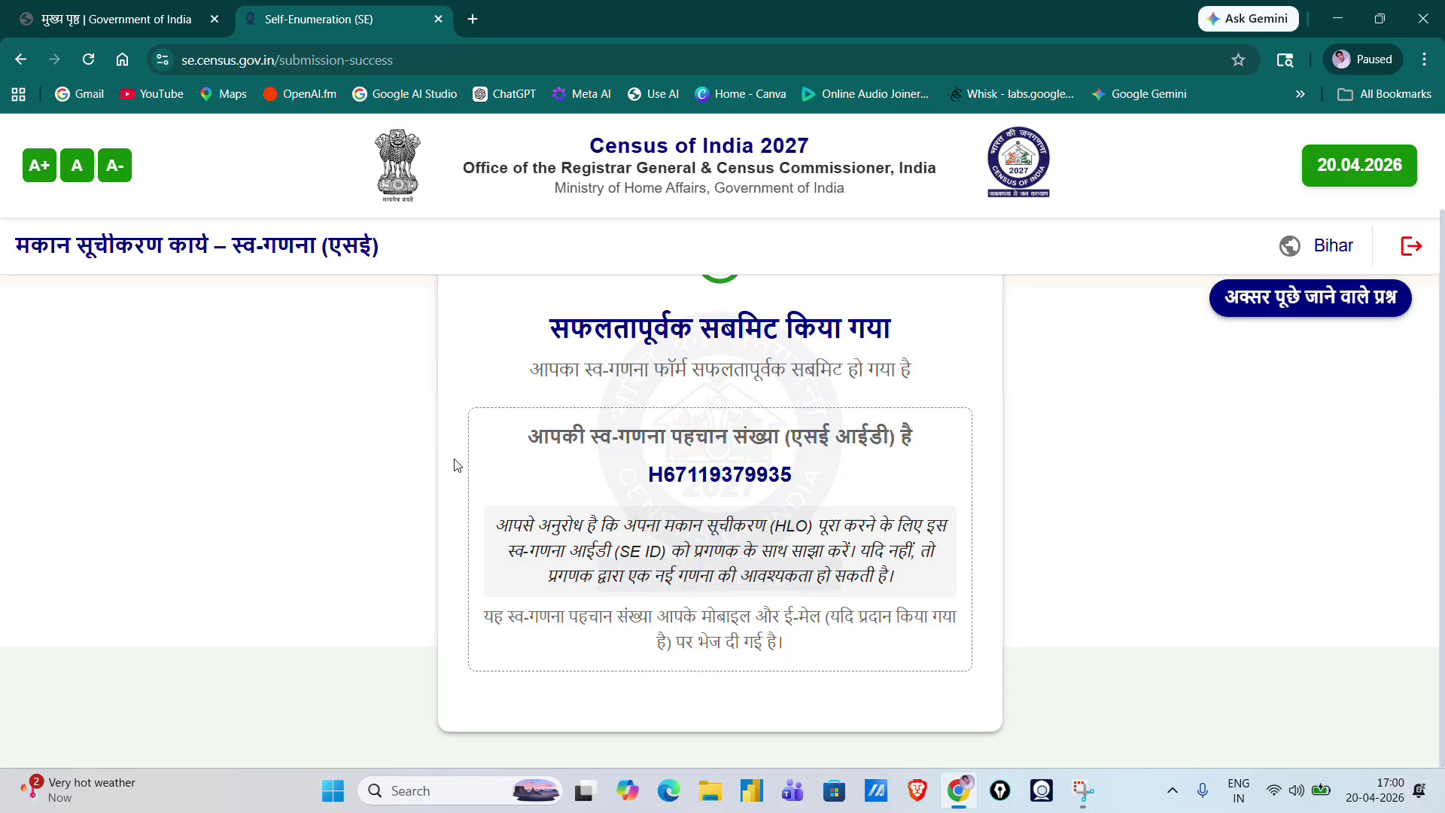
scroll(454, 464, up, 2)
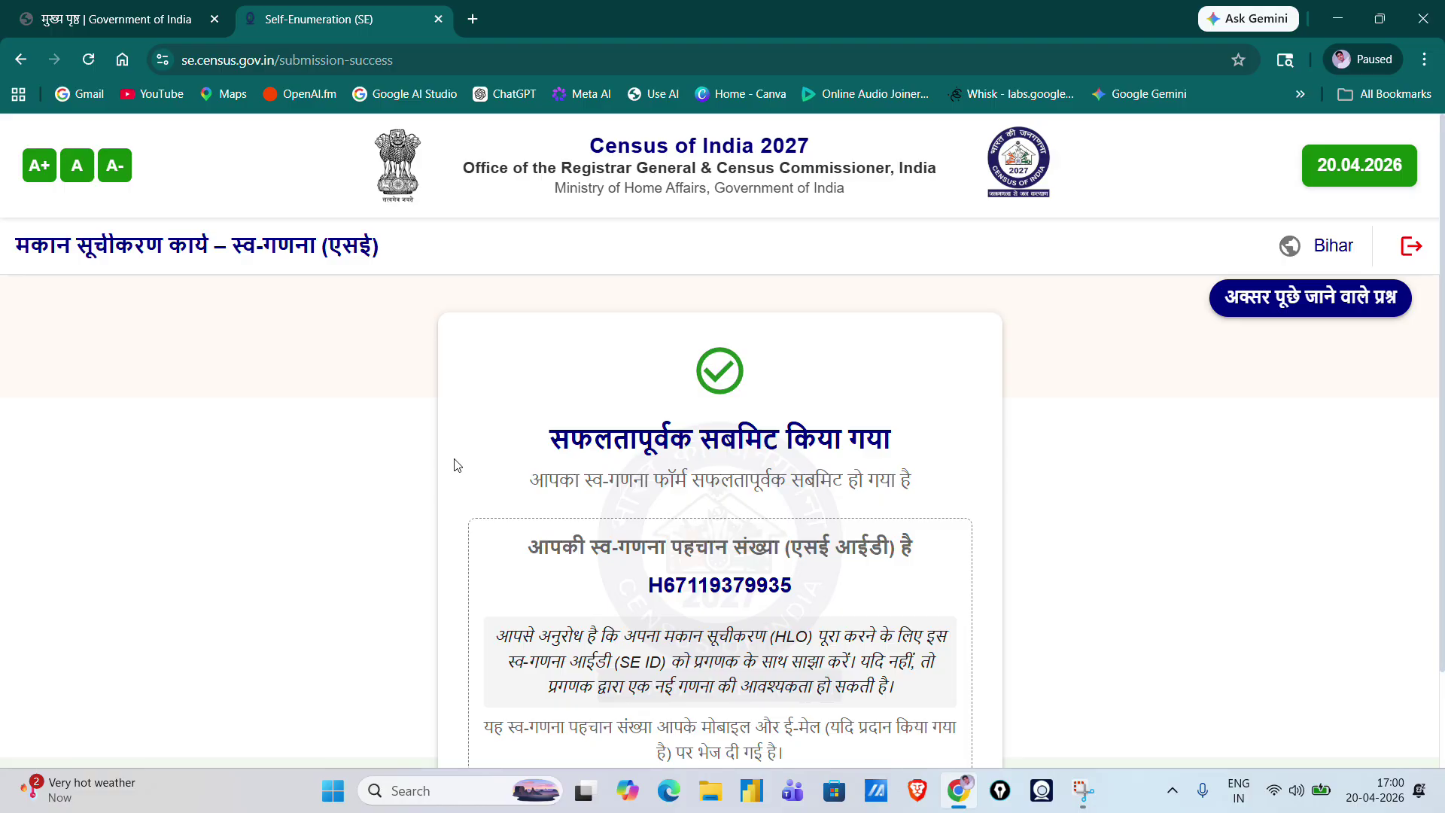
scroll(454, 465, down, 2)
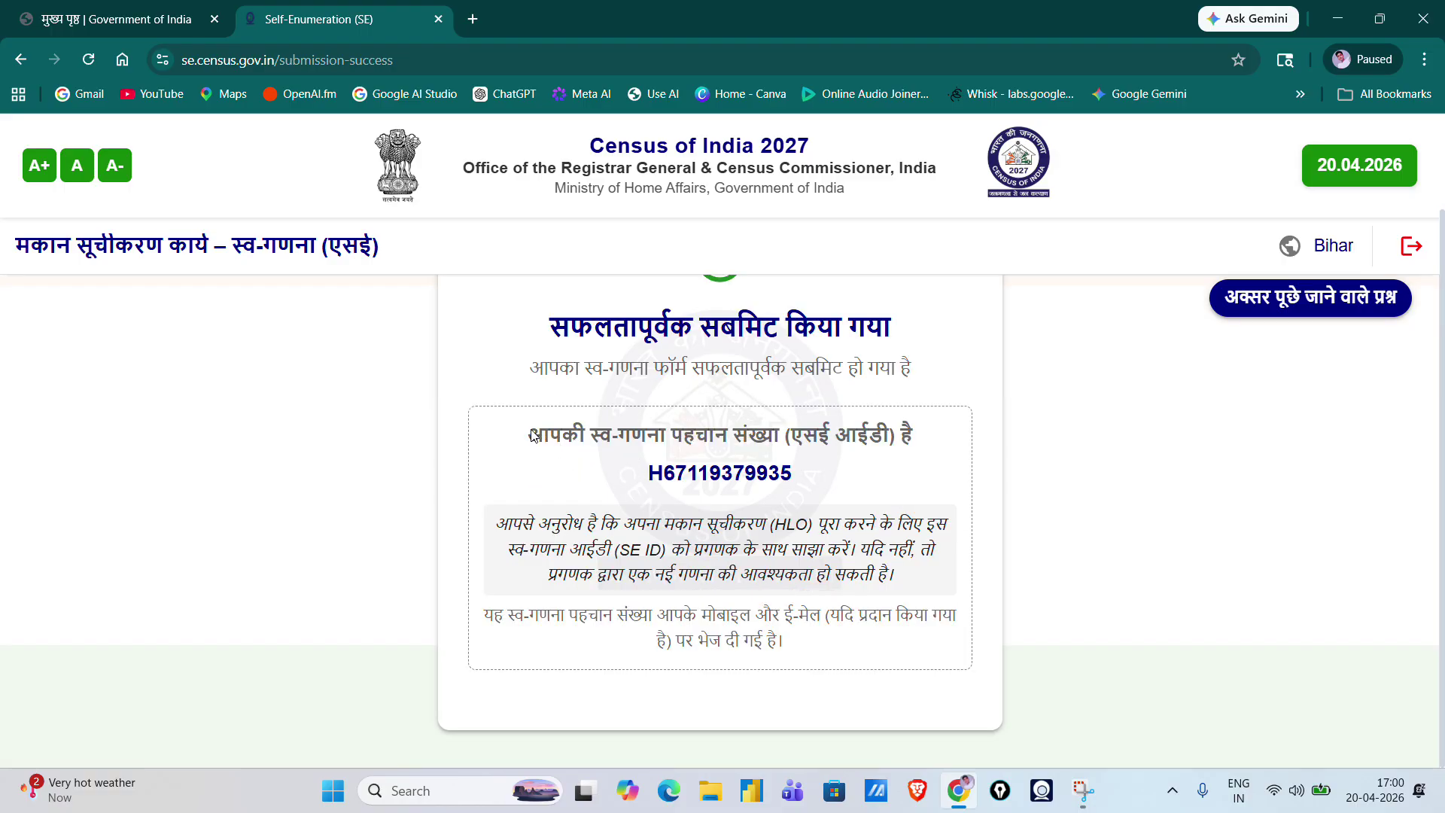